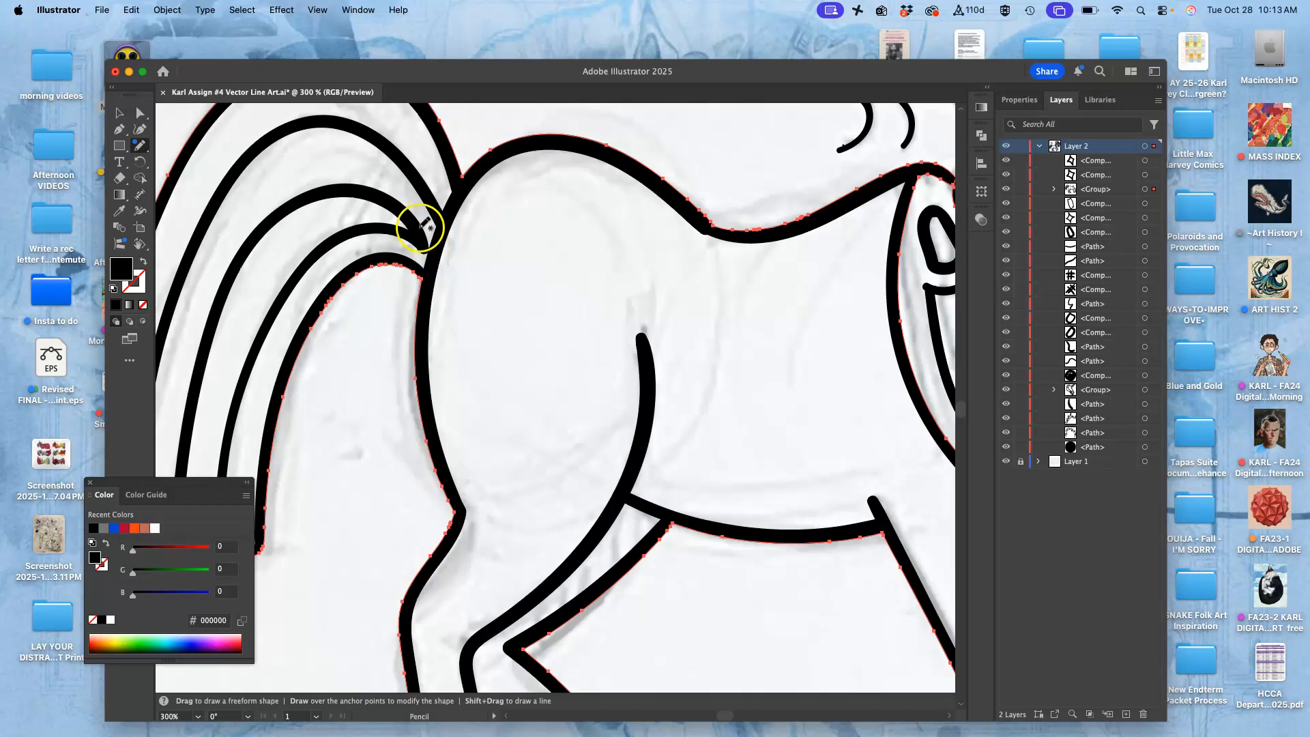
- Redraw the upper edge of the third tail strand with the Pencil tool so it tapers into the rump outline
left_click_drag(363, 224, 731, 444)
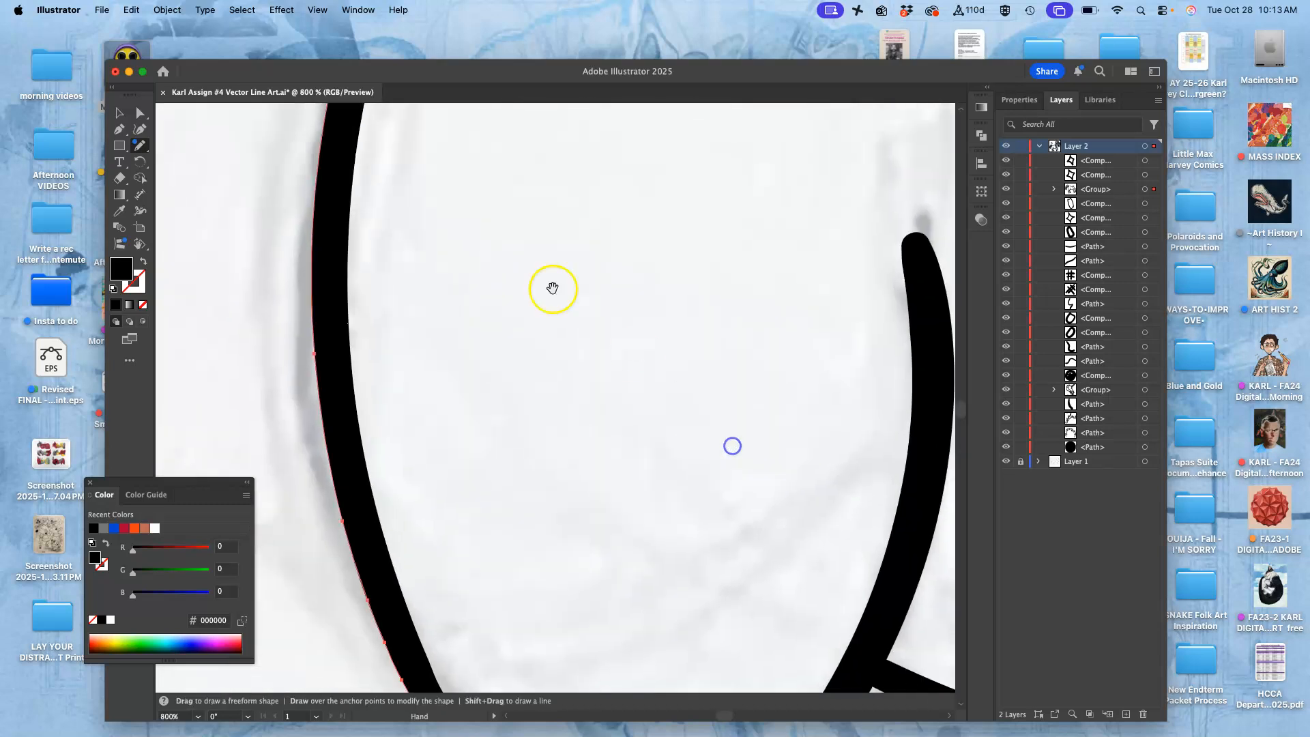
left_click_drag(451, 208, 707, 491)
left_click_drag(545, 221, 622, 338)
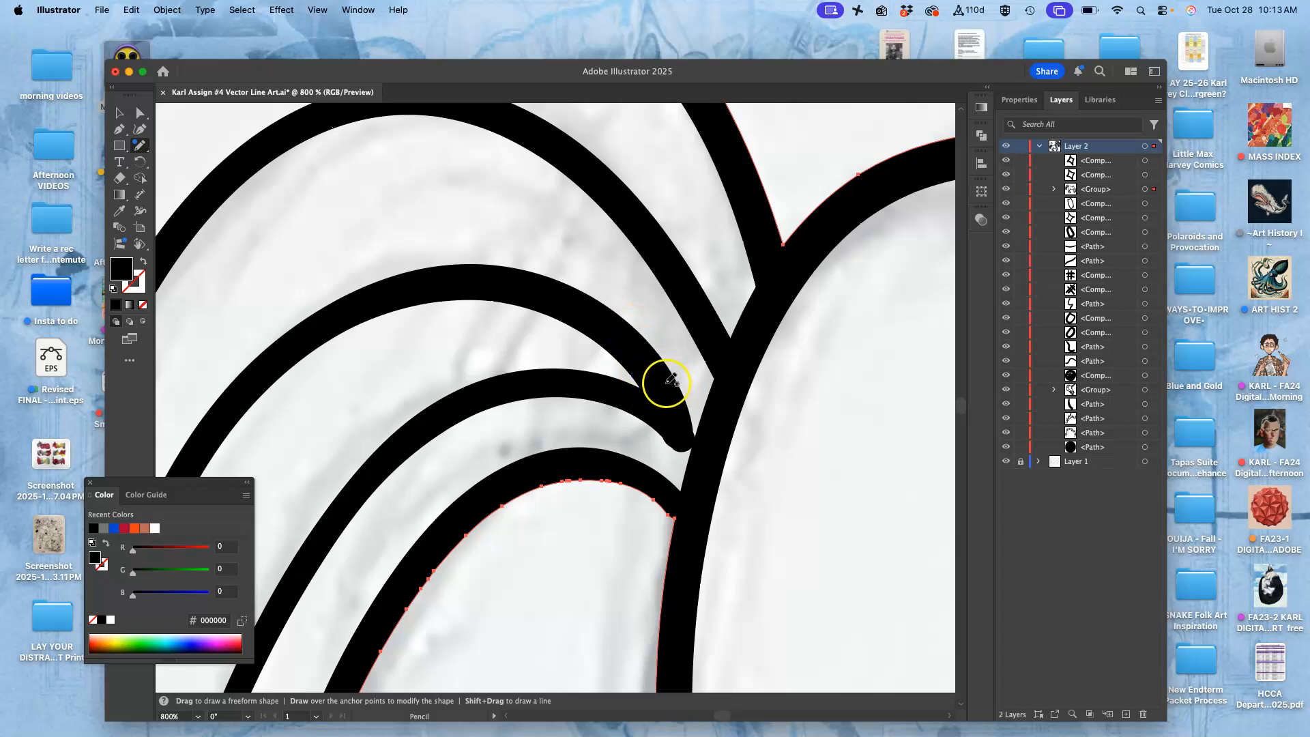
key("super")
key("super")
key("super+a")
left_click(616, 324)
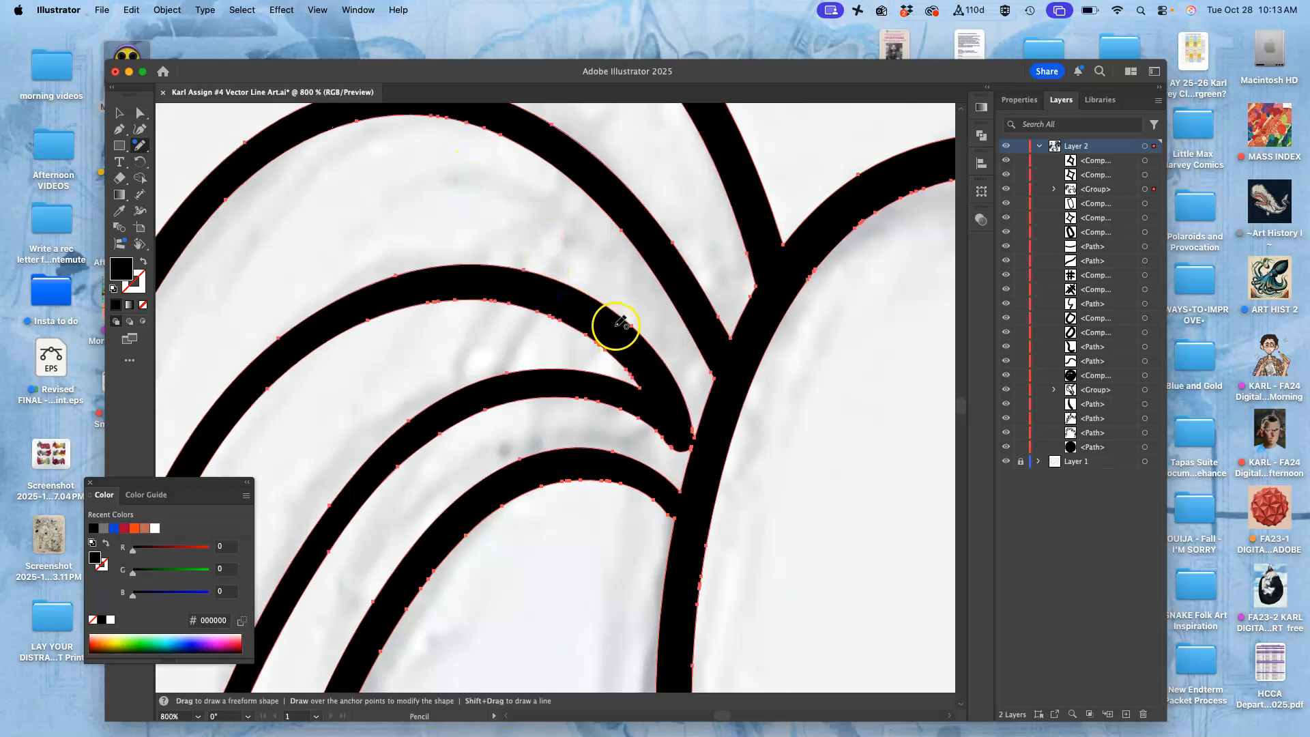
mouse_move(515, 257)
left_mouse_down()
mouse_move(626, 327)
mouse_move(537, 256)
left_mouse_up()
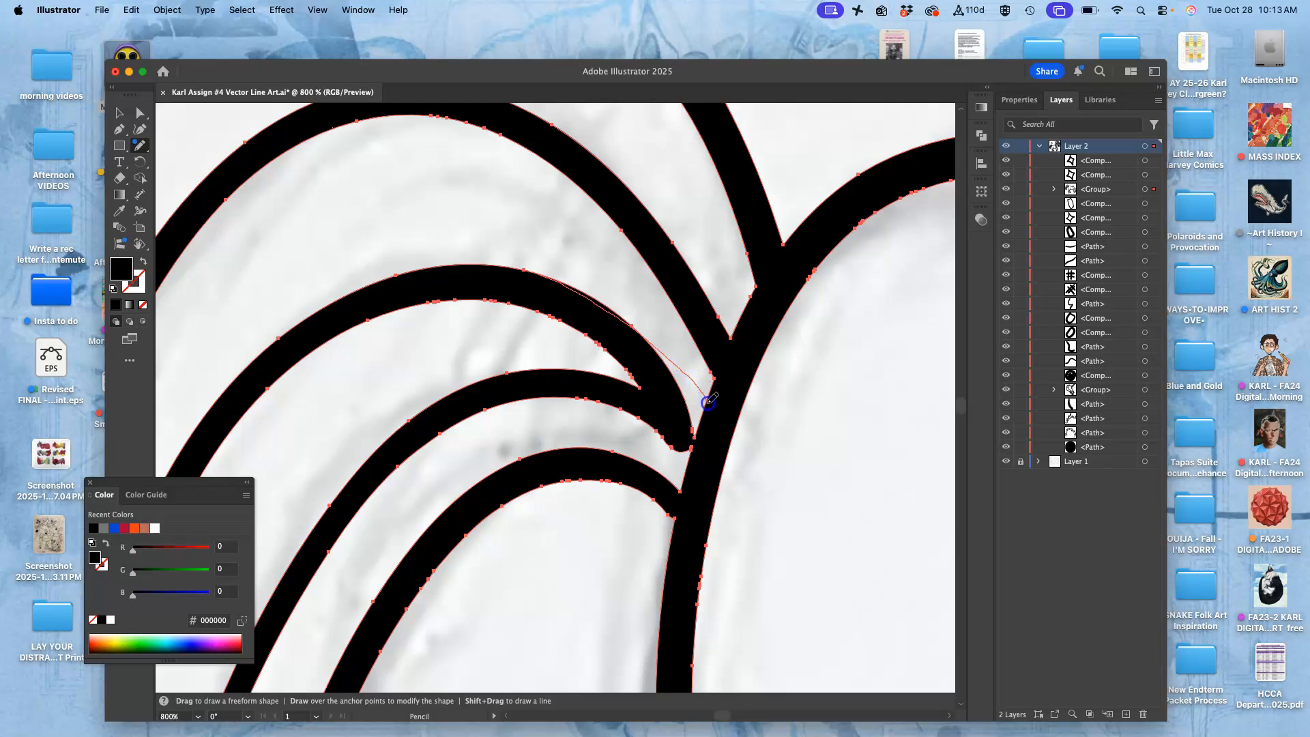
left_click_drag(709, 394, 709, 398)
- Redraw the inner contour between the third and fourth tail strands to thin the third strand's underside near the rump
key("a")
key("n")
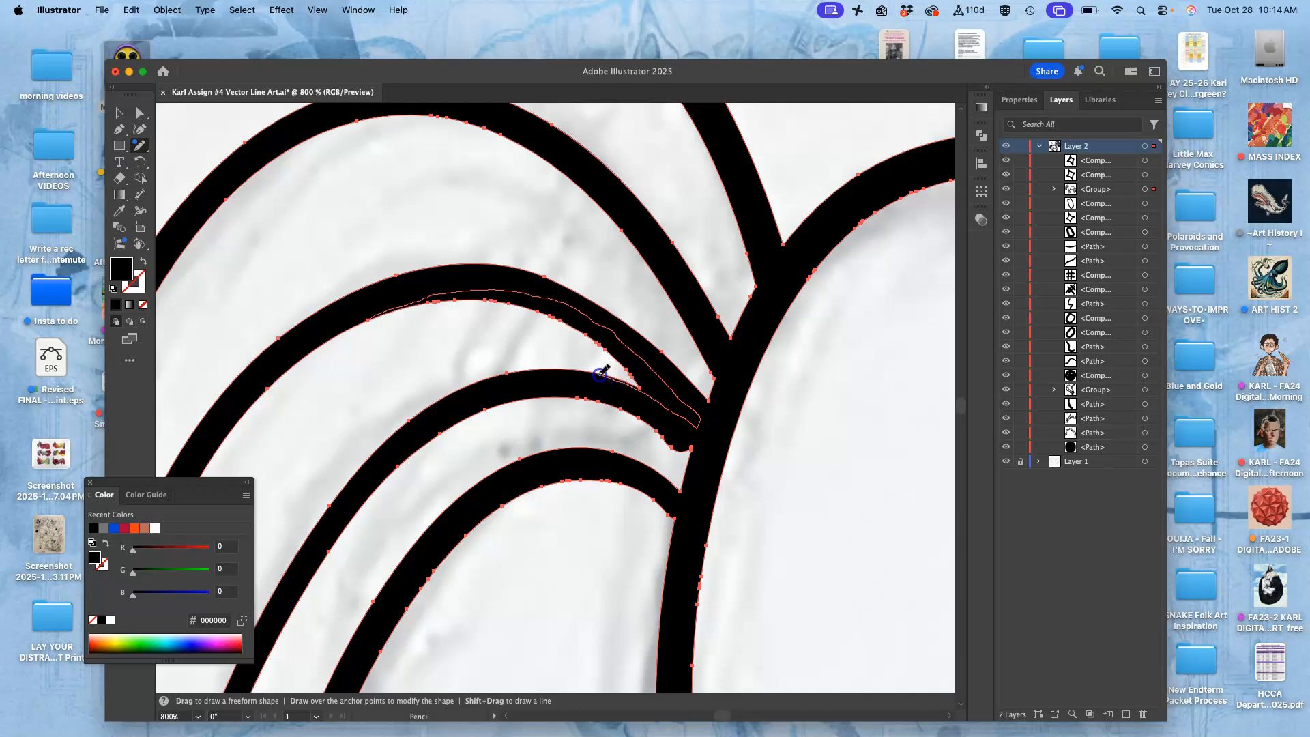
left_click_drag(582, 370, 577, 369)
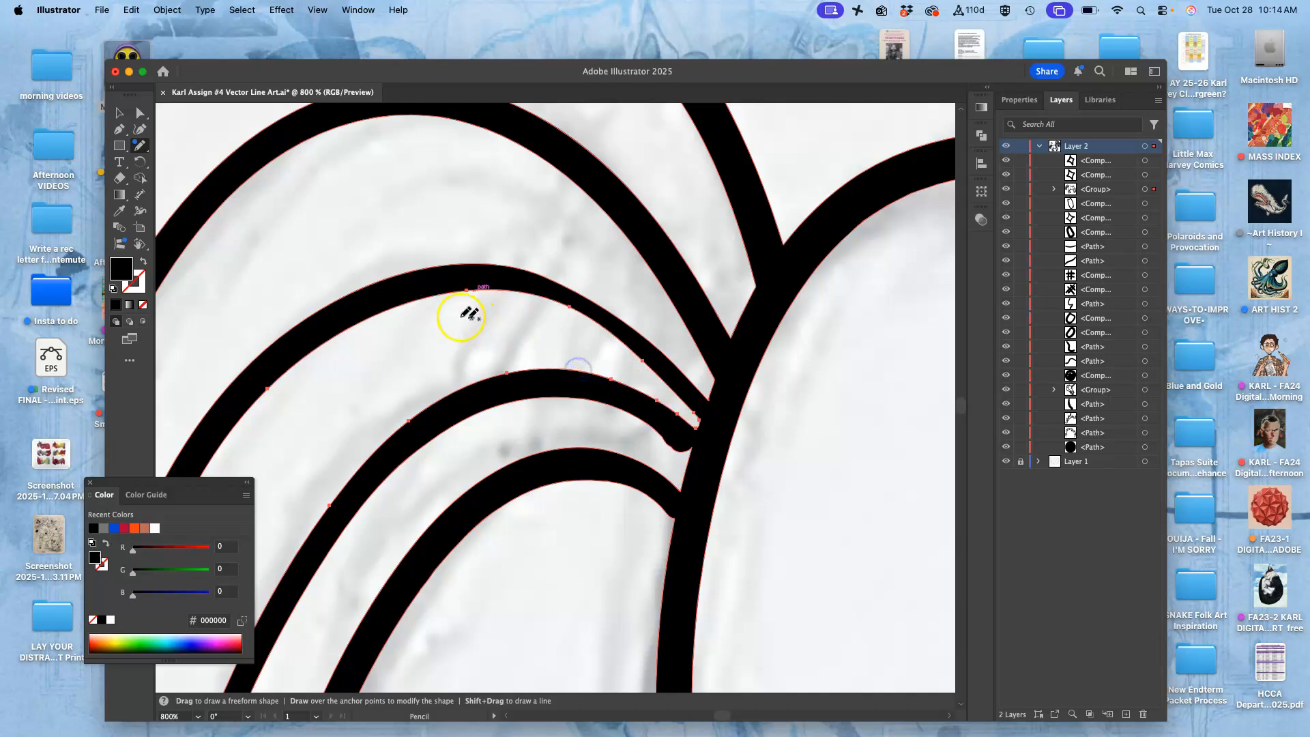
- Redraw the underside of the fourth tail strand with the Pencil tool, removing the round blob at its end and joining it to the rump
left_click(611, 399, "super")
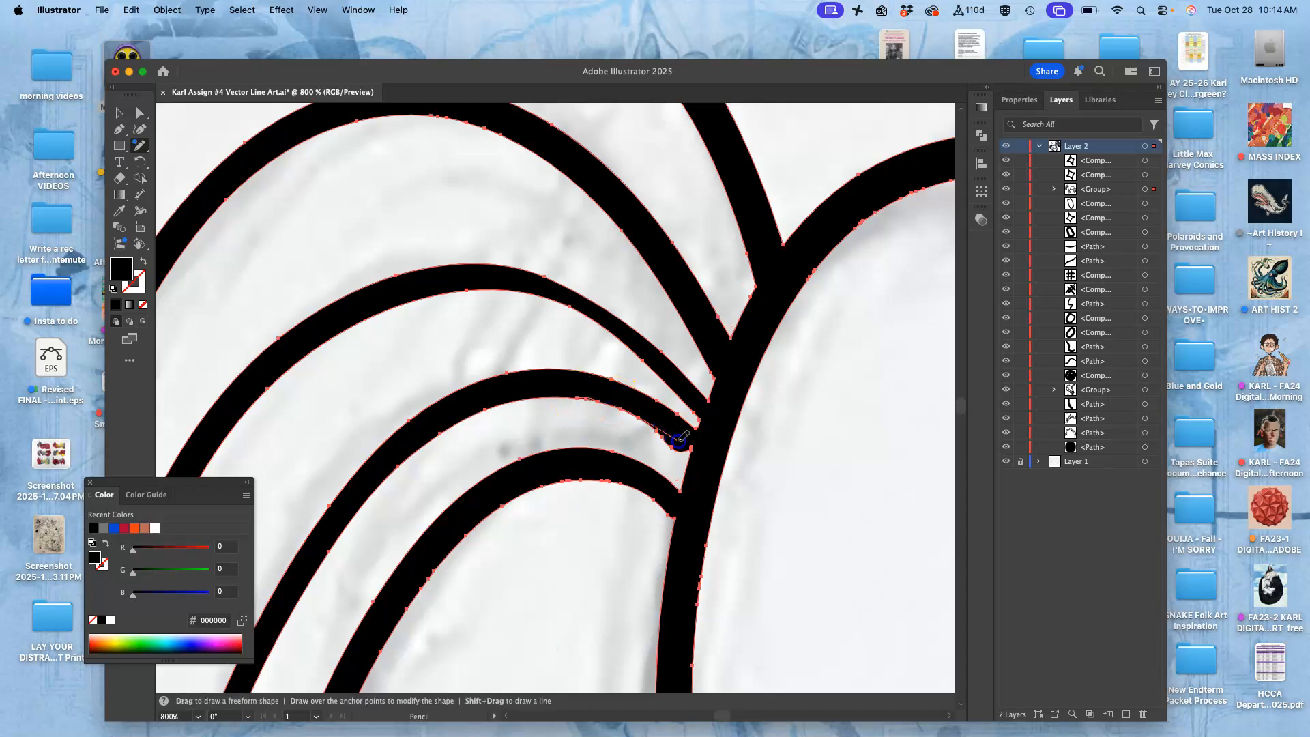
left_click_drag(692, 451, 690, 456)
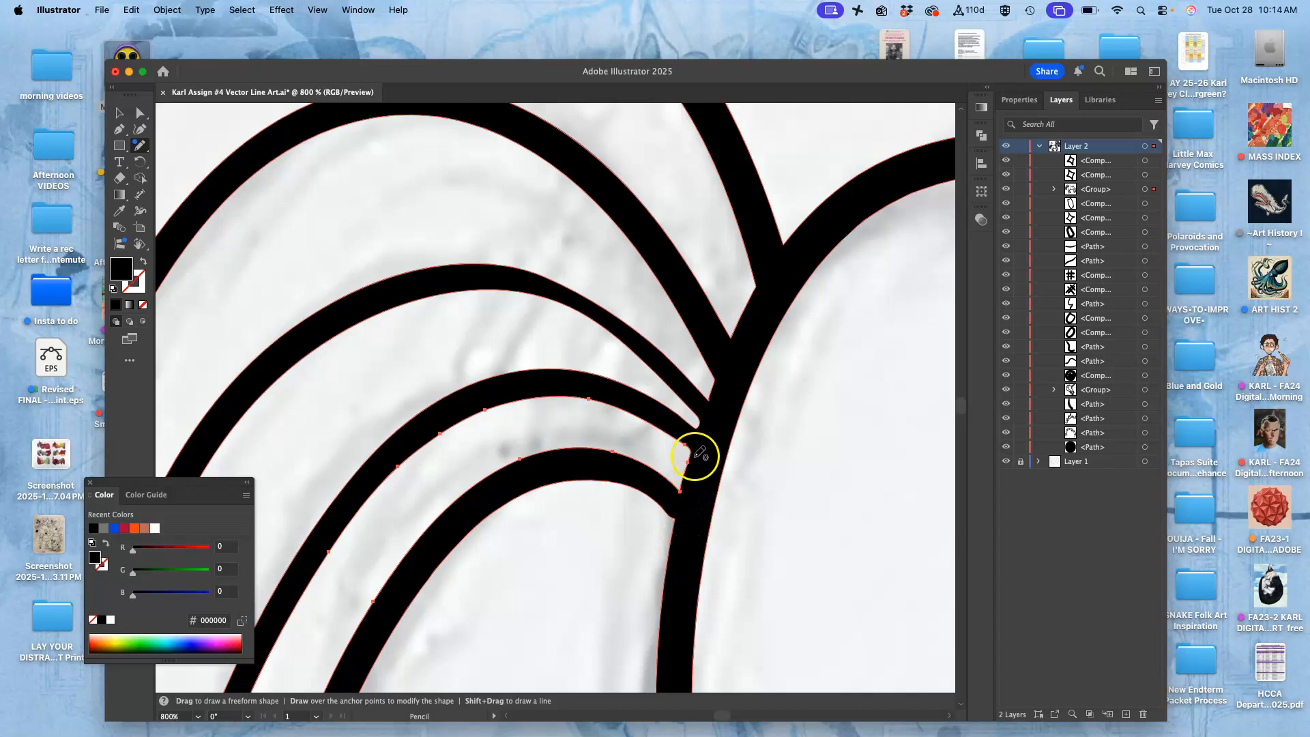
key("super+z")
left_click_drag(688, 455, 656, 432)
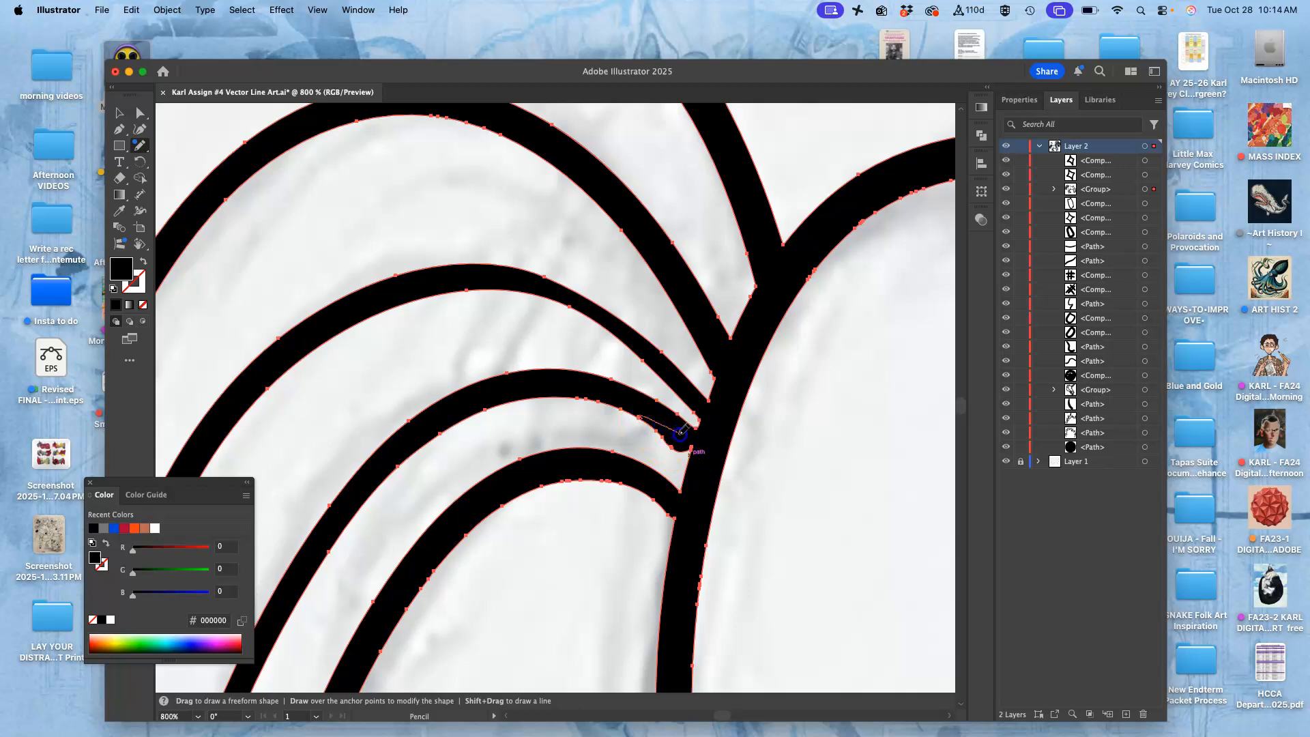
left_click_drag(688, 457, 688, 460)
key("super+z")
left_click_drag(688, 457, 687, 464)
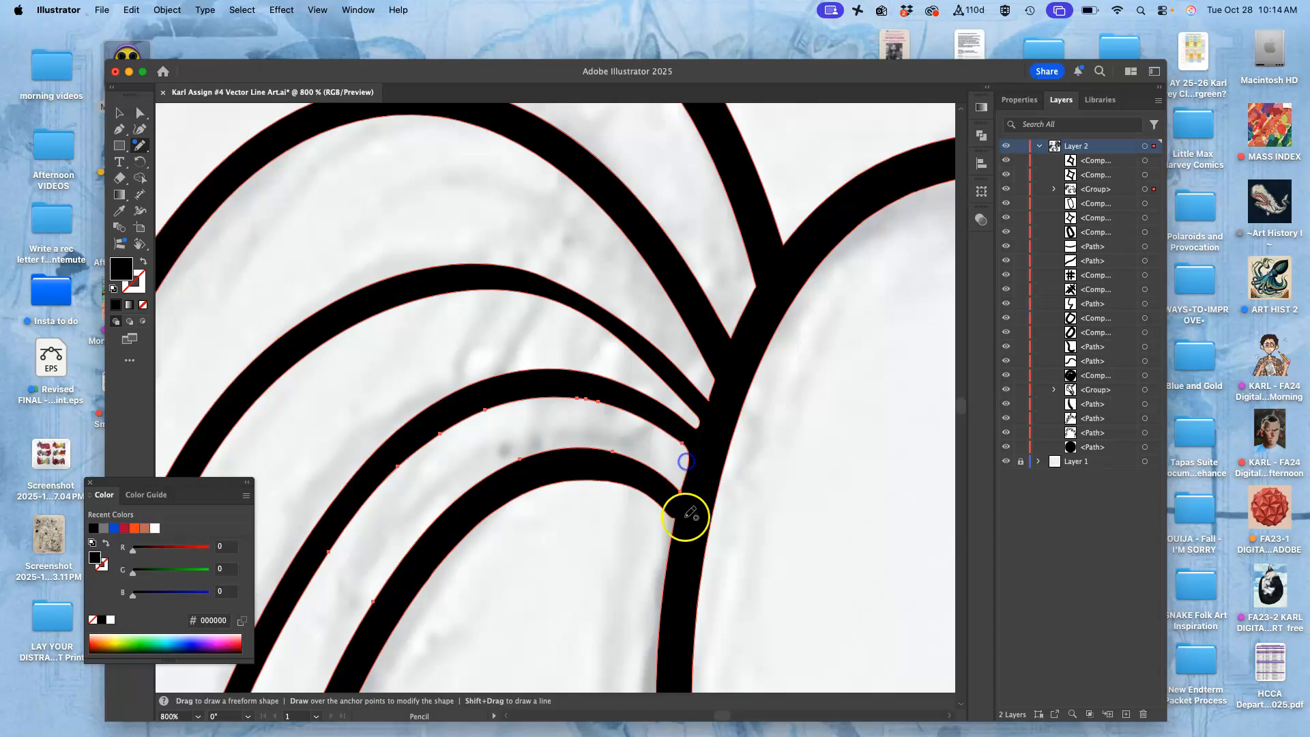
- Redraw the outer contour at the inside corner where the lowest tail strand meets the rump
left_click(712, 455, "super")
left_click(669, 505, "super")
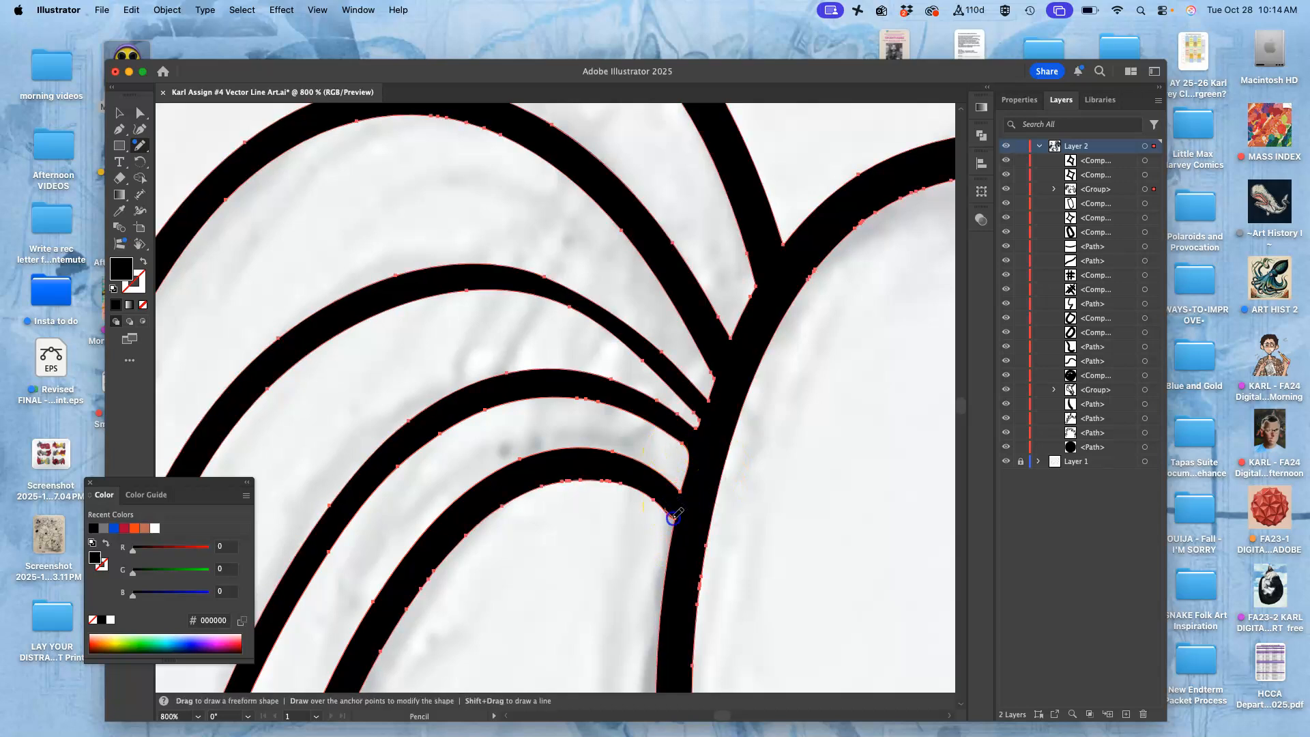
key("super+z")
left_click_drag(674, 522, 678, 555)
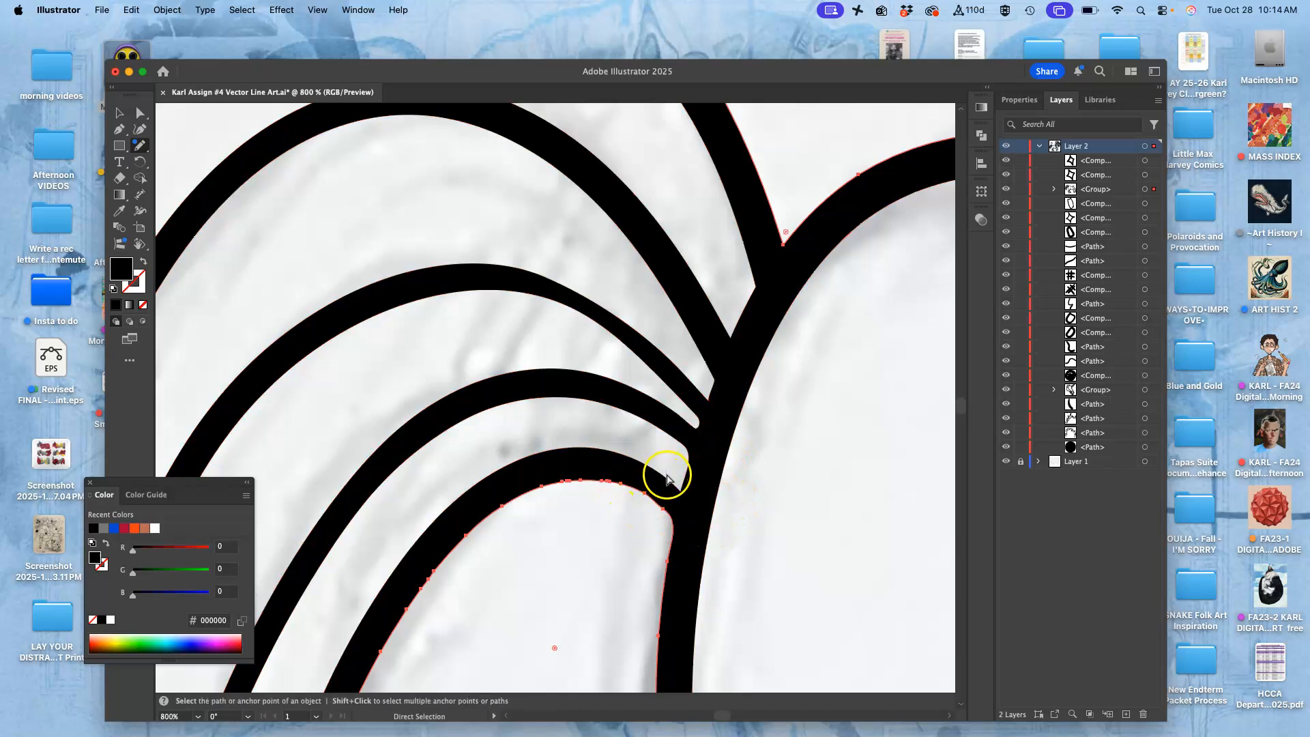
key("super+equal")
key("super+equal")
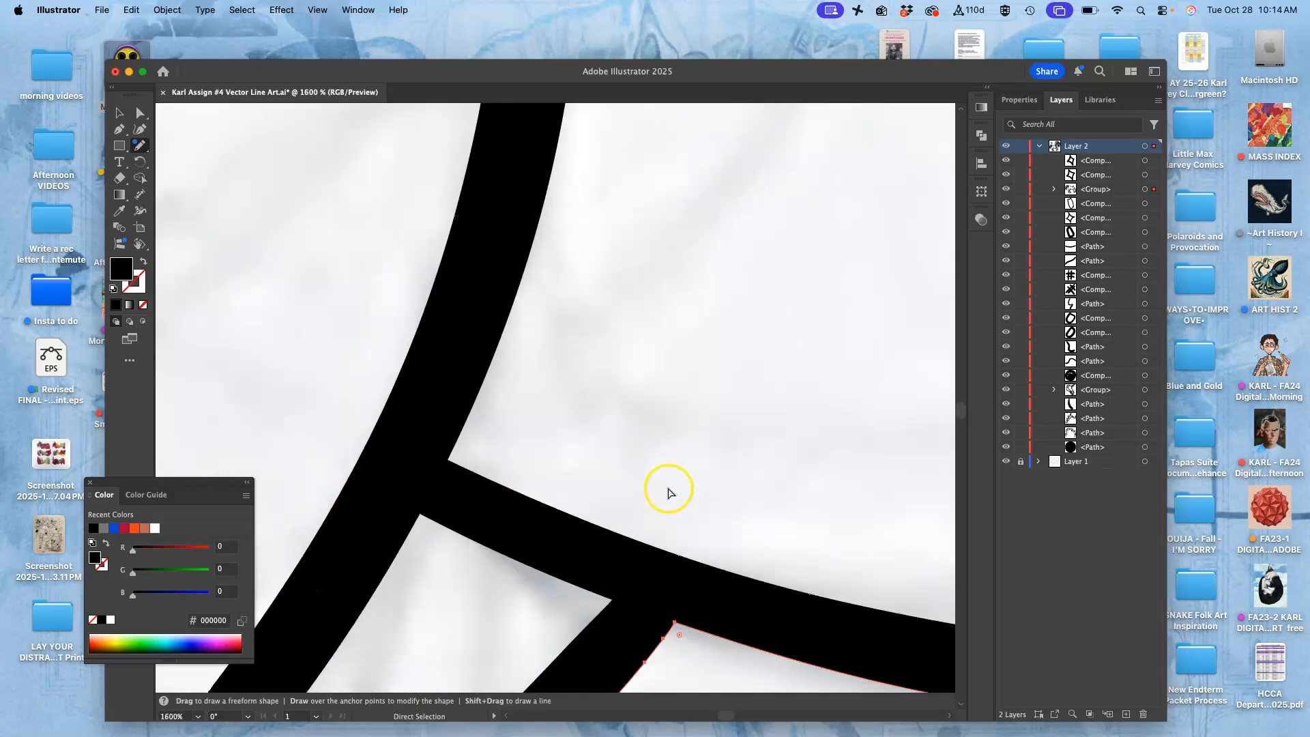
key("super+minus")
key("super+minus")
key("super+minus")
key("super+minus")
key("super+minus")
key("super+minus")
key("super+minus")
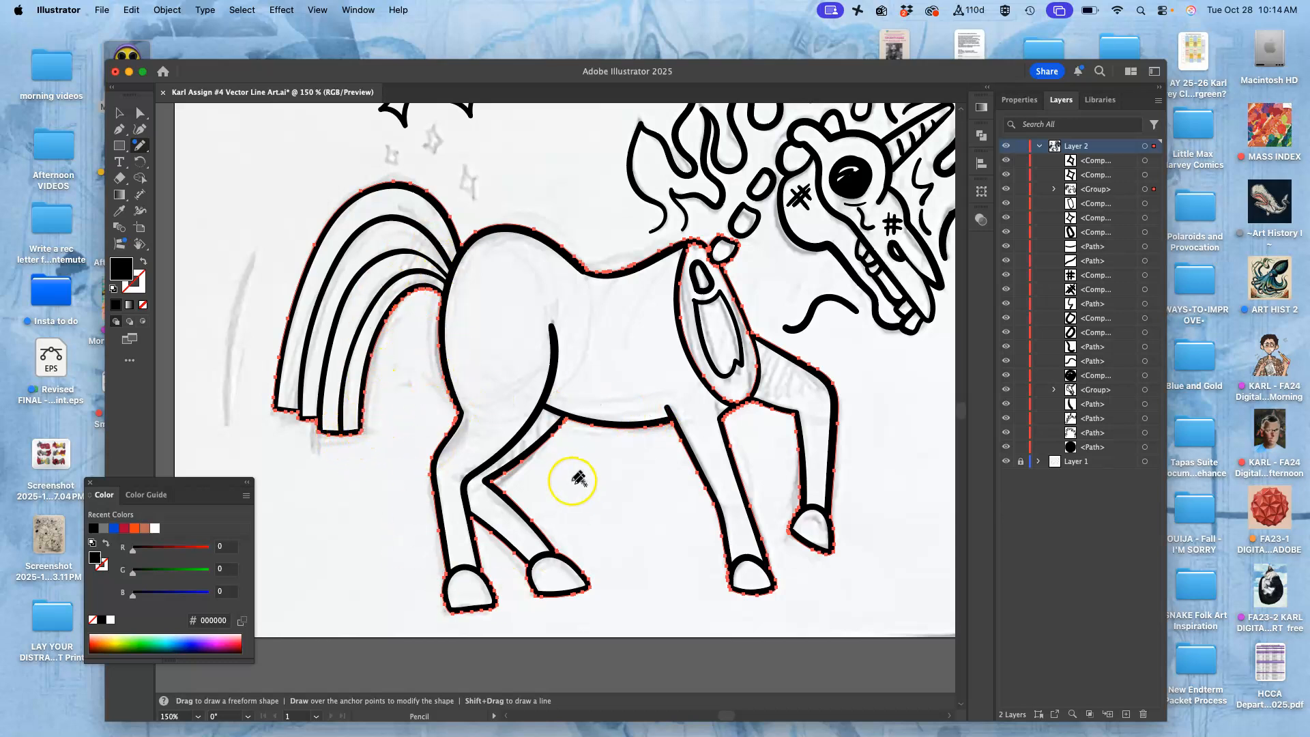
key("super+equal")
key("super+equal")
key("super+equal")
key("super+equal")
key("super+equal")
key("super+equal")
key("super+equal")
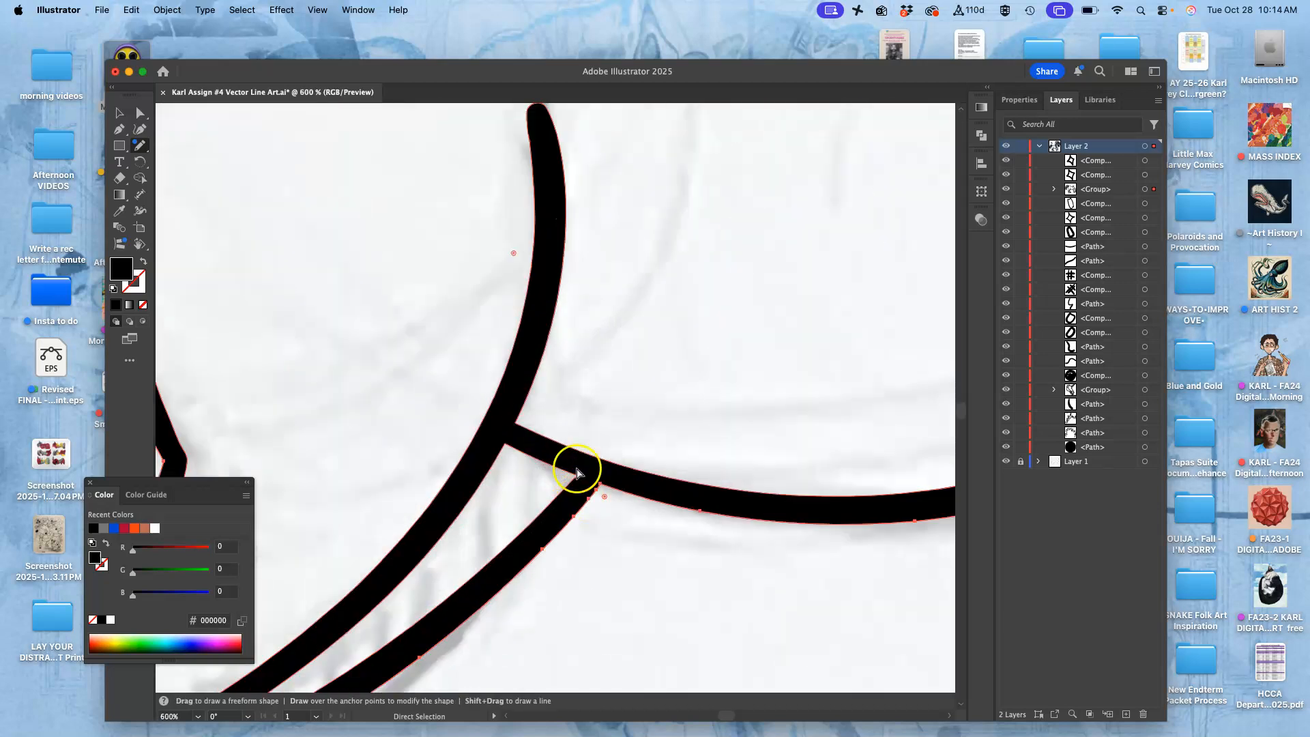
key("super+minus")
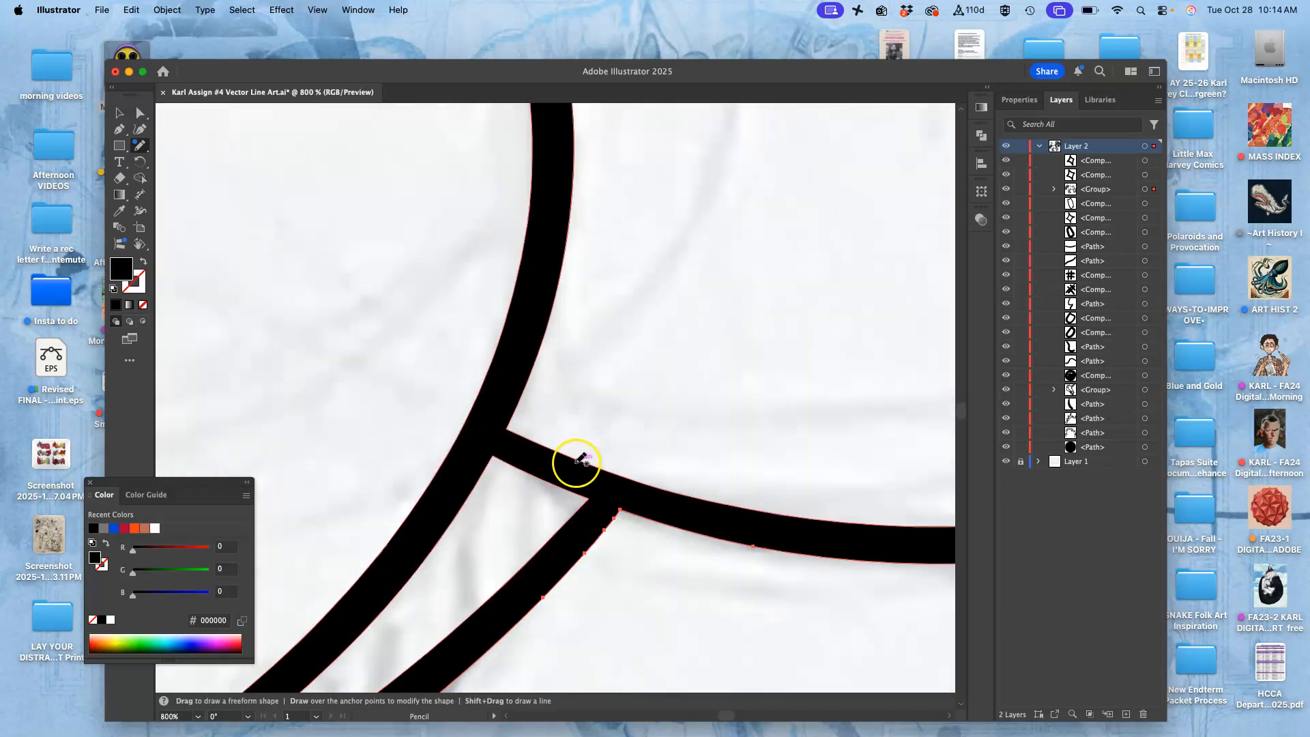
- Refine the underside of the lowest tail strand with another Pencil stroke so it curves cleanly into the rump line
mouse_move(414, 344)
left_mouse_down()
mouse_move(503, 339)
mouse_move(784, 175)
left_mouse_up()
left_click_drag(678, 242, 607, 321)
left_click_drag(687, 266, 529, 530)
left_click_drag(588, 370, 618, 424)
mouse_move(489, 330)
left_mouse_down()
mouse_move(468, 304)
mouse_move(358, 305)
left_mouse_up()
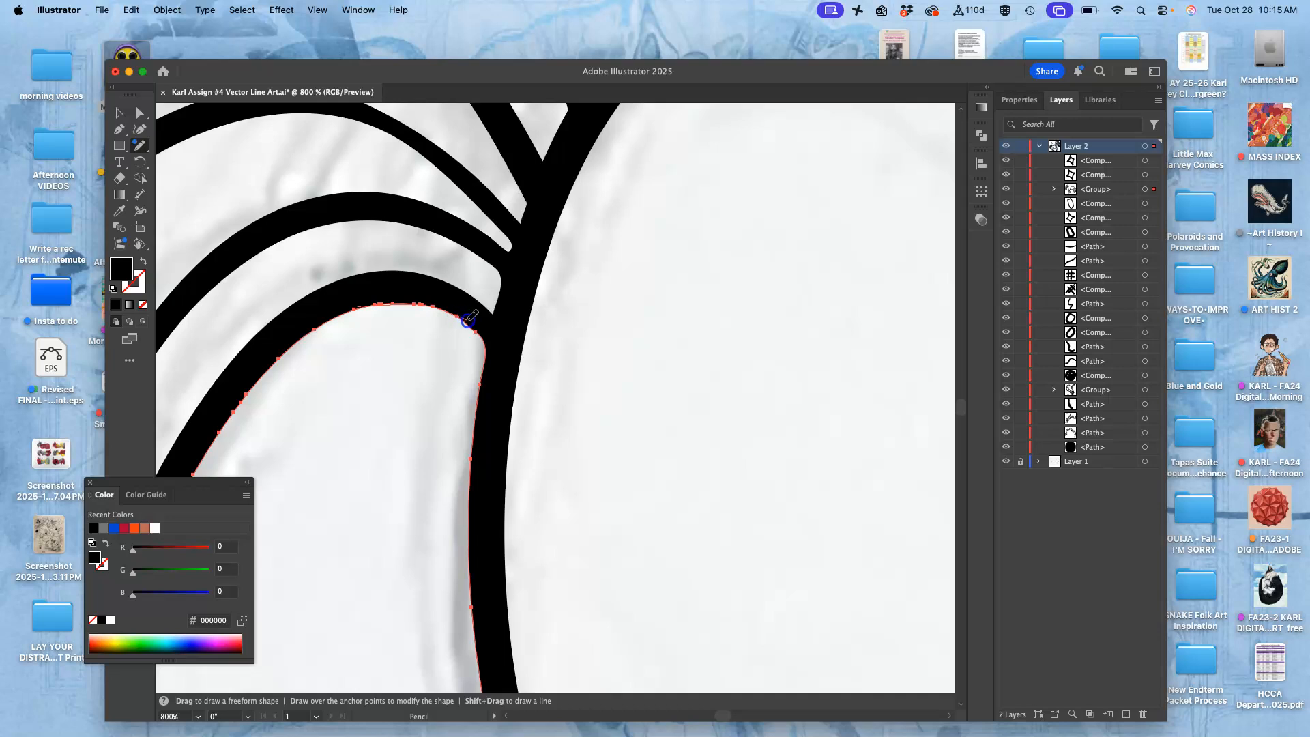
left_click_drag(487, 353, 484, 357)
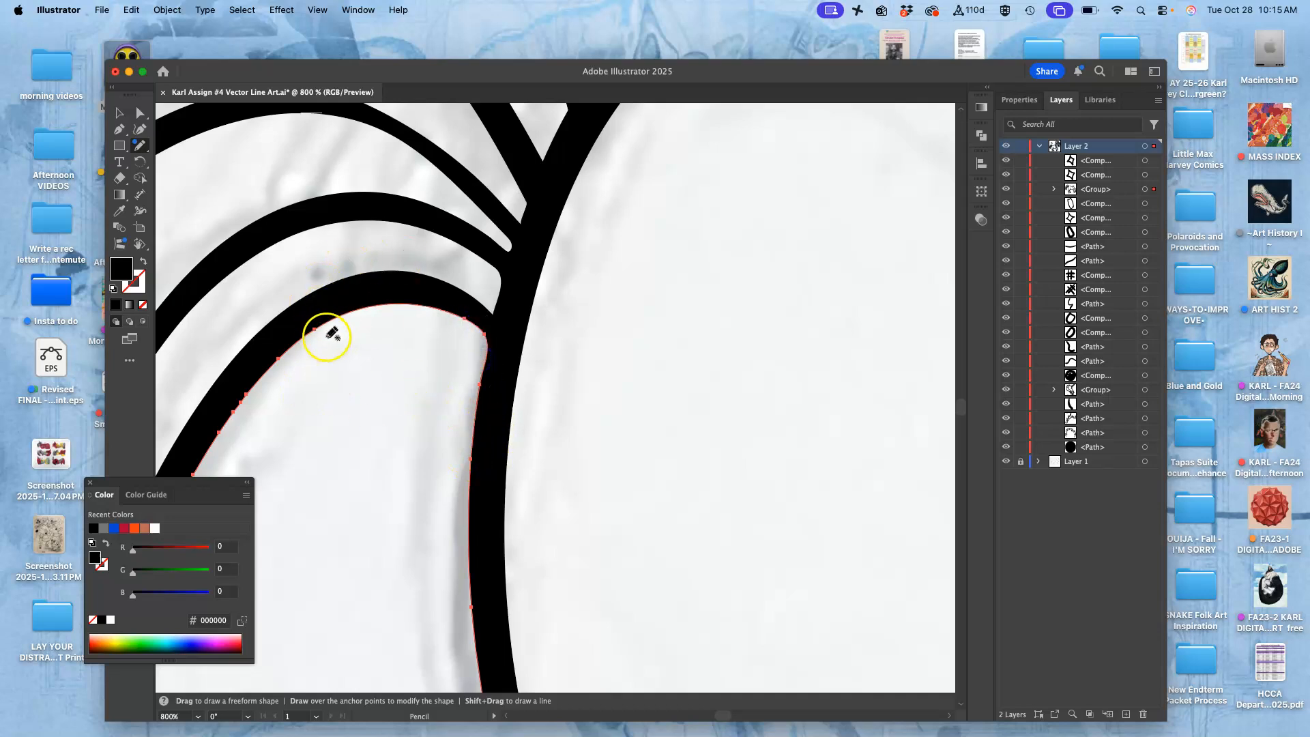
- Smooth the upper edge of the horse's back line, from the dip toward the neck, with the Smooth tool
mouse_move(395, 328)
left_mouse_down()
mouse_move(649, 219)
mouse_move(754, 108)
left_mouse_up()
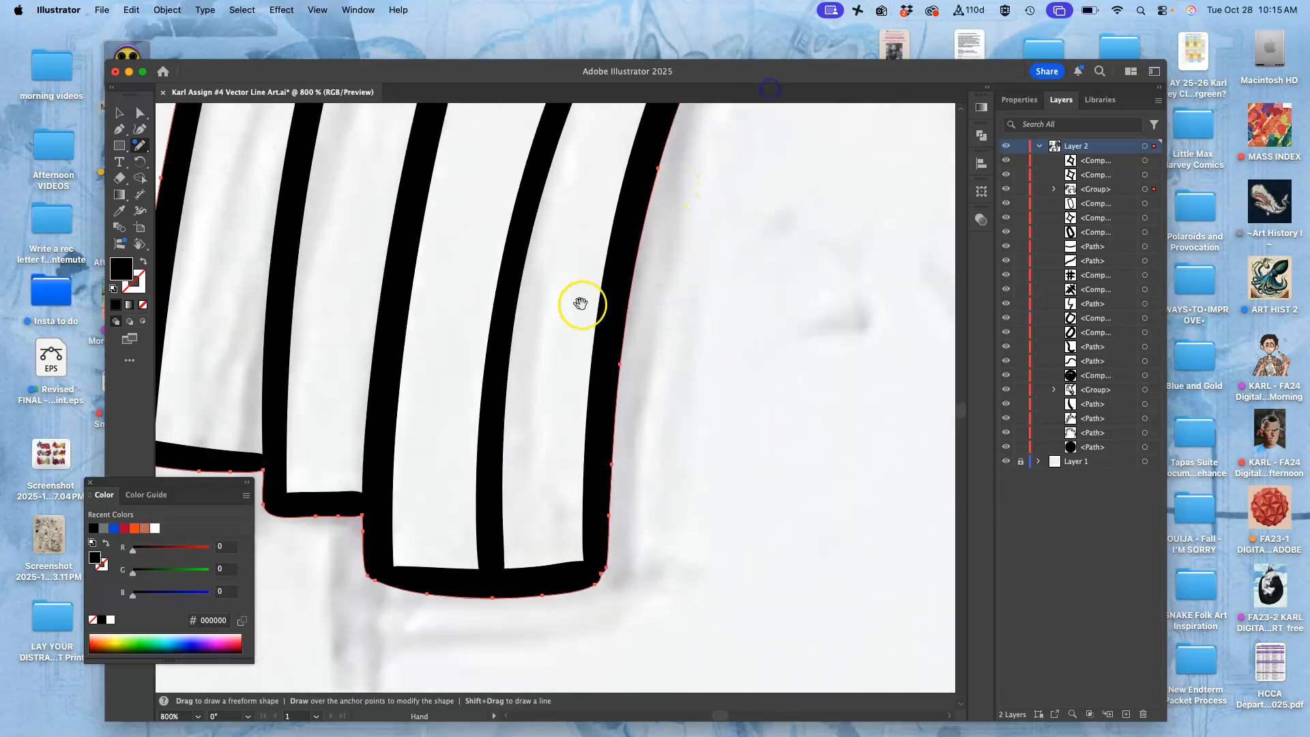
left_click_drag(583, 305, 787, 294)
left_click_drag(608, 258, 612, 603)
mouse_move(640, 187)
left_mouse_down()
mouse_move(559, 507)
mouse_move(378, 539)
left_mouse_up()
left_click_drag(626, 234, 310, 223)
left_click_drag(675, 320, 371, 173)
mouse_move(674, 290)
left_mouse_down()
mouse_move(307, 193)
mouse_move(371, 260)
left_mouse_up()
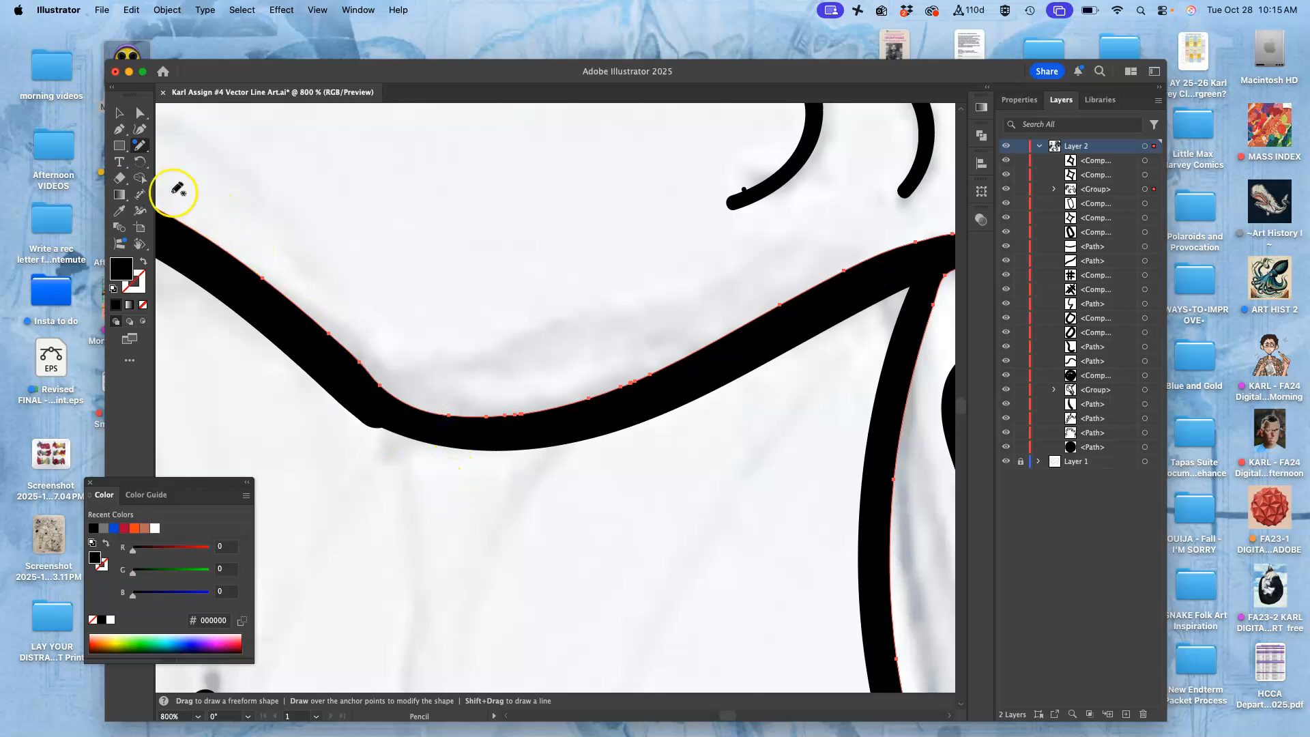
left_click(139, 148)
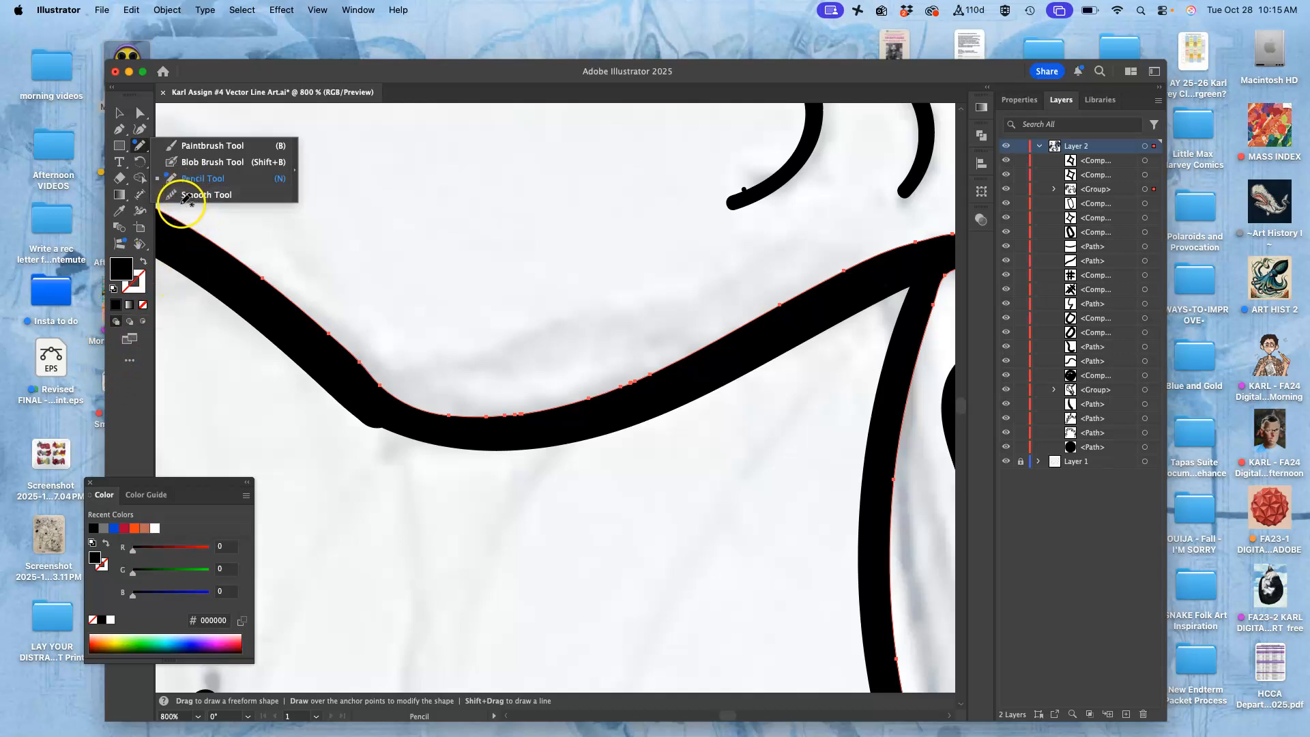
left_click(217, 195)
mouse_move(393, 388)
left_mouse_down()
mouse_move(325, 316)
mouse_move(549, 453)
mouse_move(561, 398)
left_mouse_up()
mouse_move(450, 407)
left_mouse_down()
mouse_move(573, 327)
mouse_move(532, 447)
mouse_move(696, 298)
left_mouse_up()
mouse_move(871, 257)
left_mouse_down()
mouse_move(789, 291)
mouse_move(651, 424)
mouse_move(669, 292)
left_mouse_up()
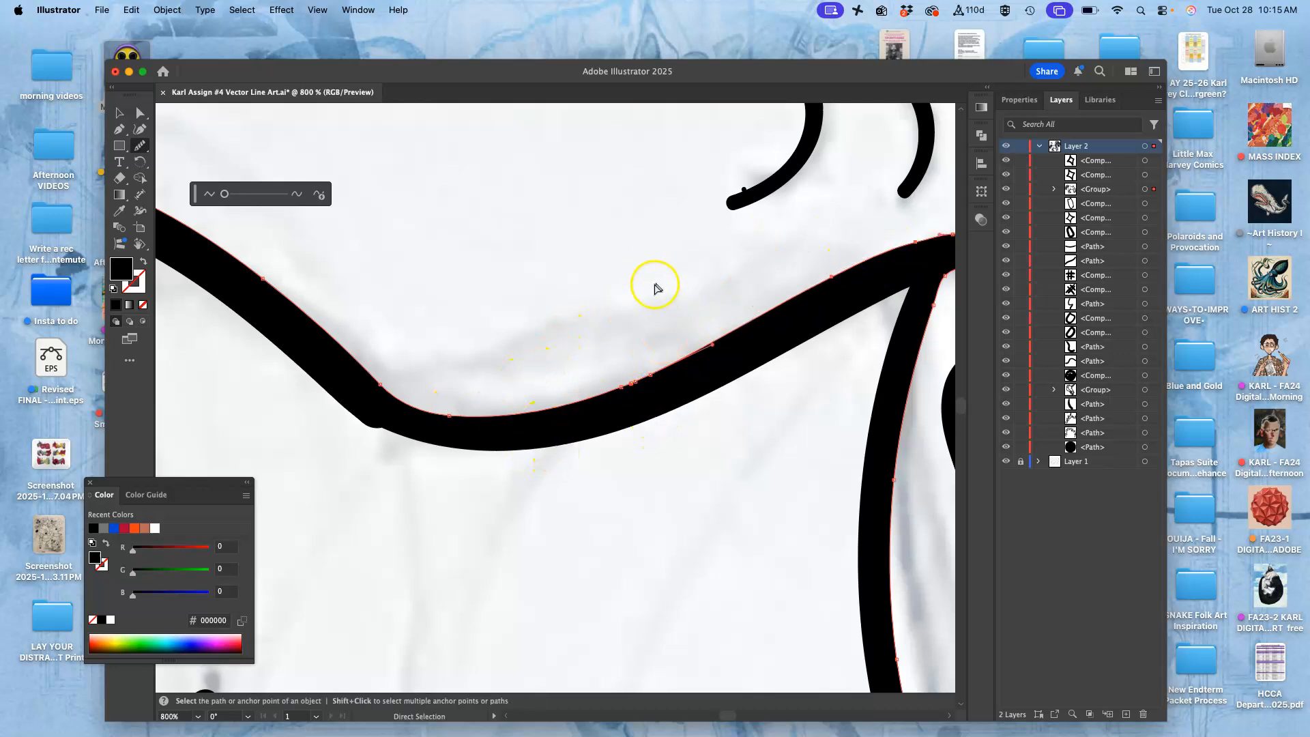
- Redraw the underside of the back line at its dip with the Pencil tool, and even it out with the Smooth tool
key("super+minus")
left_click_drag(571, 330, 950, 207)
left_click_drag(701, 259, 648, 177)
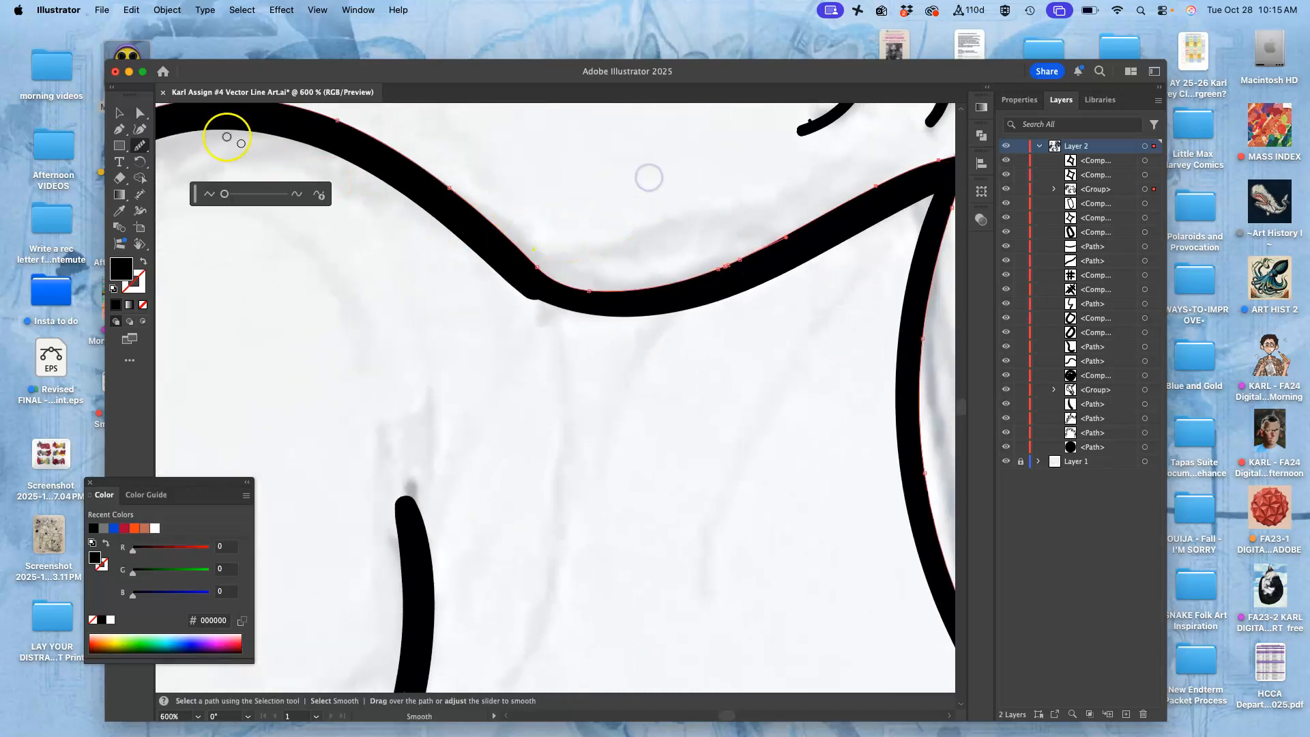
left_click(141, 149)
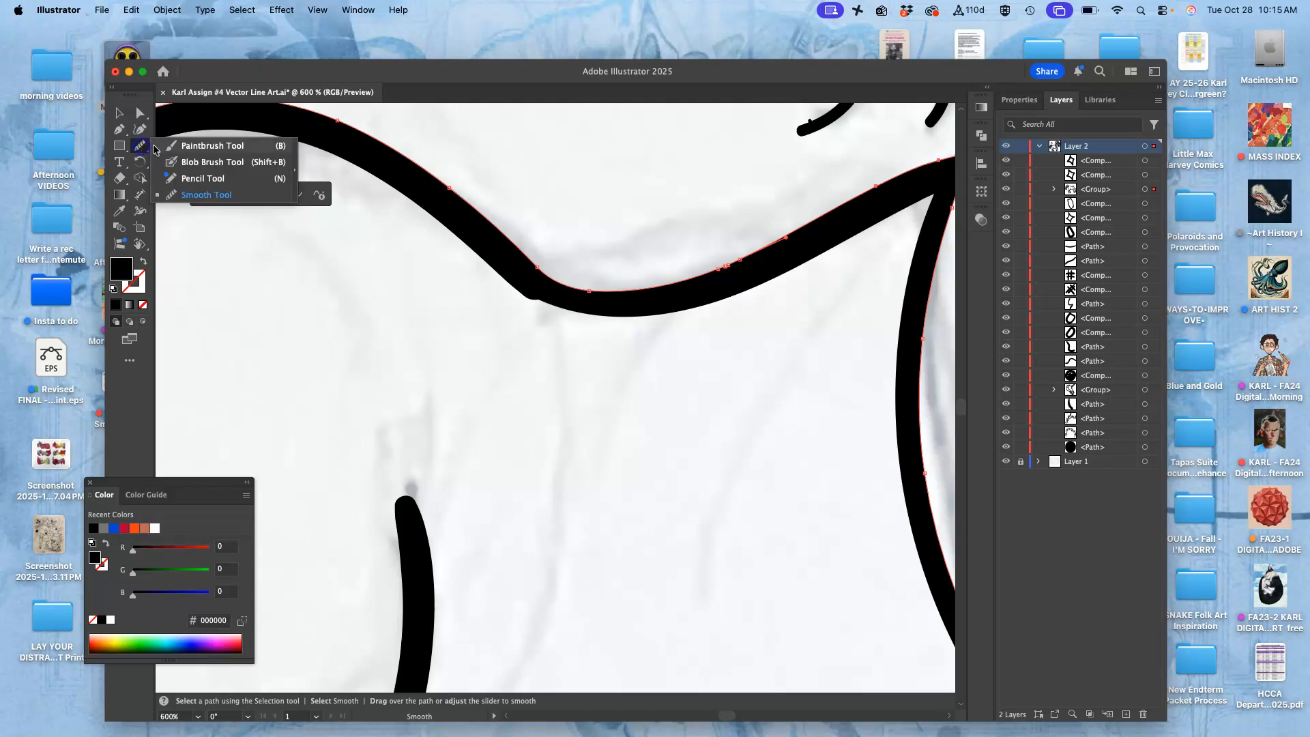
left_click(177, 176)
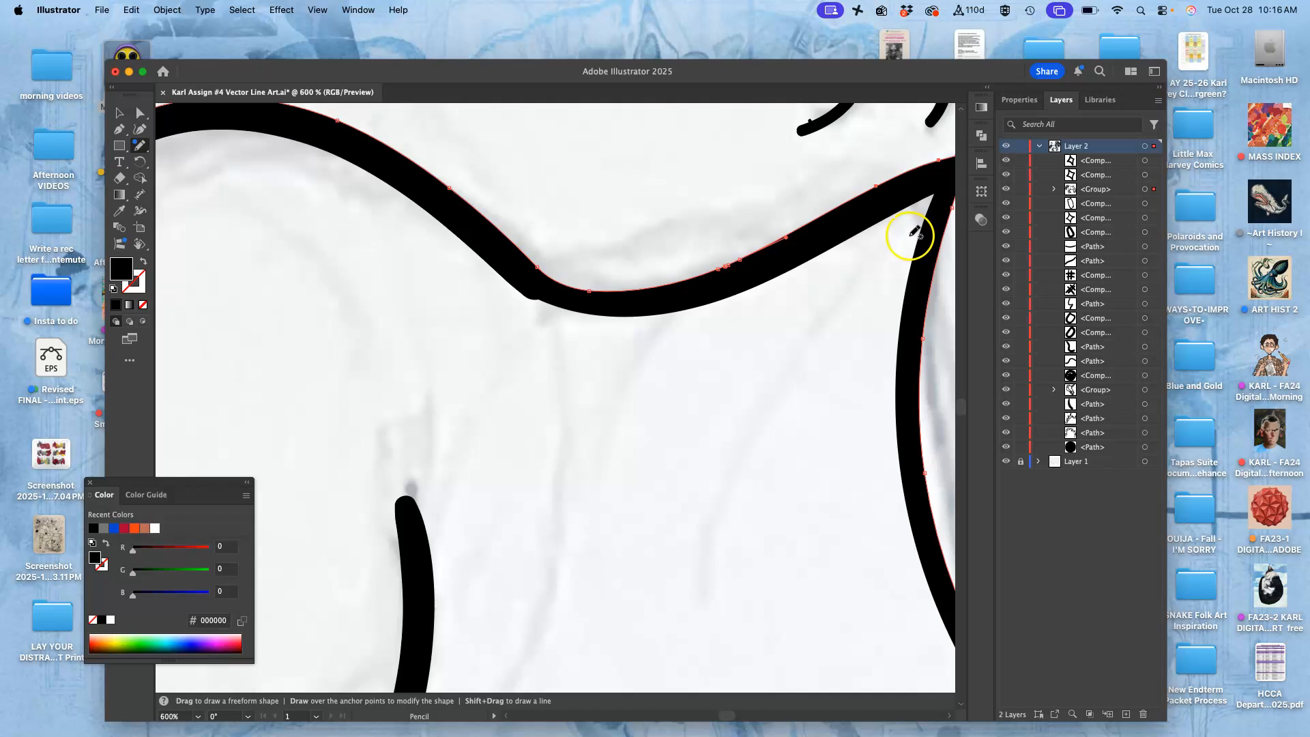
key("super")
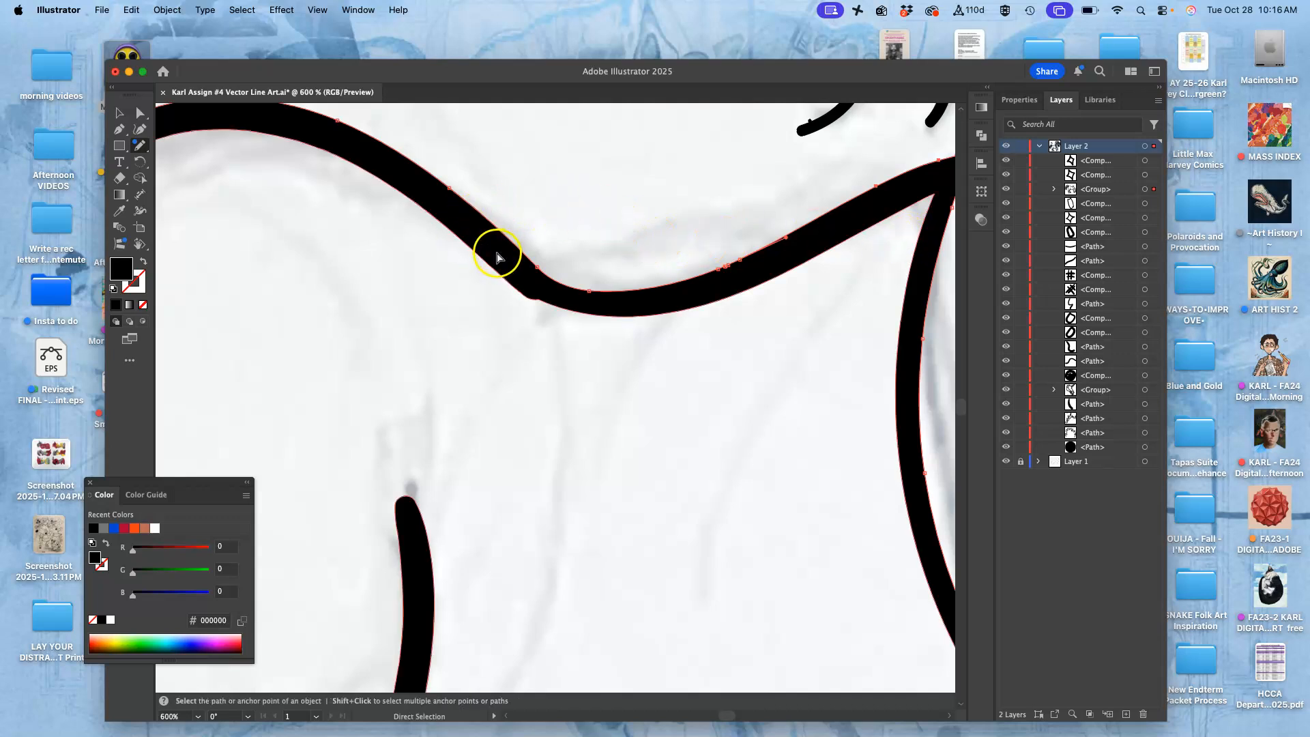
left_click(497, 259, "super")
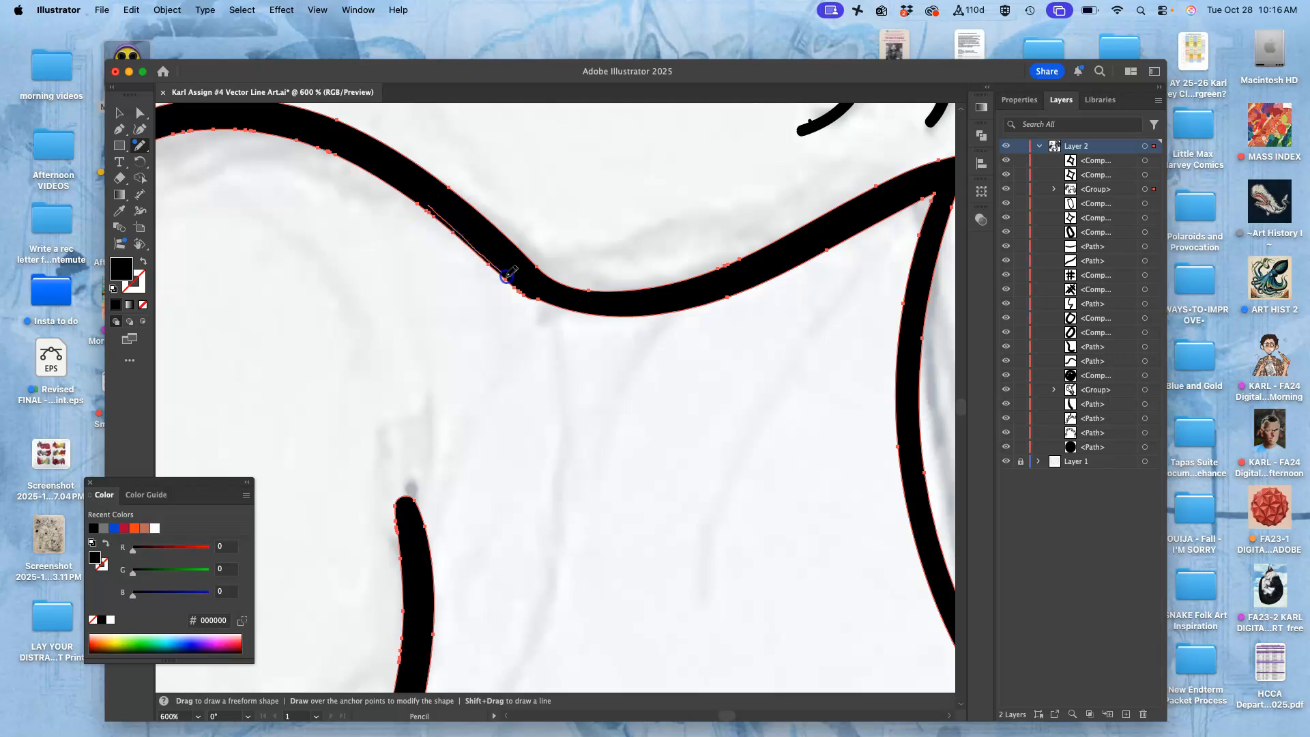
left_click_drag(544, 300, 546, 301)
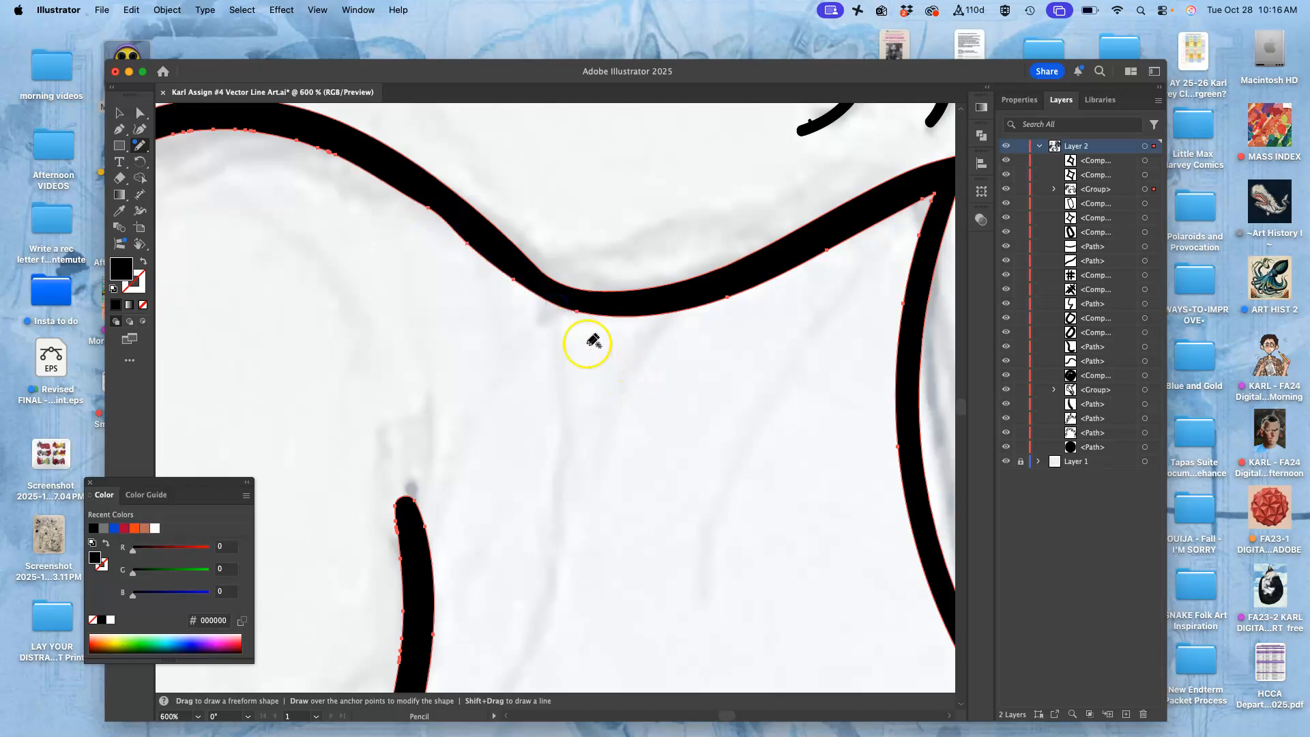
left_click_drag(478, 254, 486, 263)
left_click_drag(143, 148, 189, 194)
mouse_move(395, 193)
left_mouse_down()
mouse_move(500, 284)
mouse_move(594, 329)
left_mouse_up()
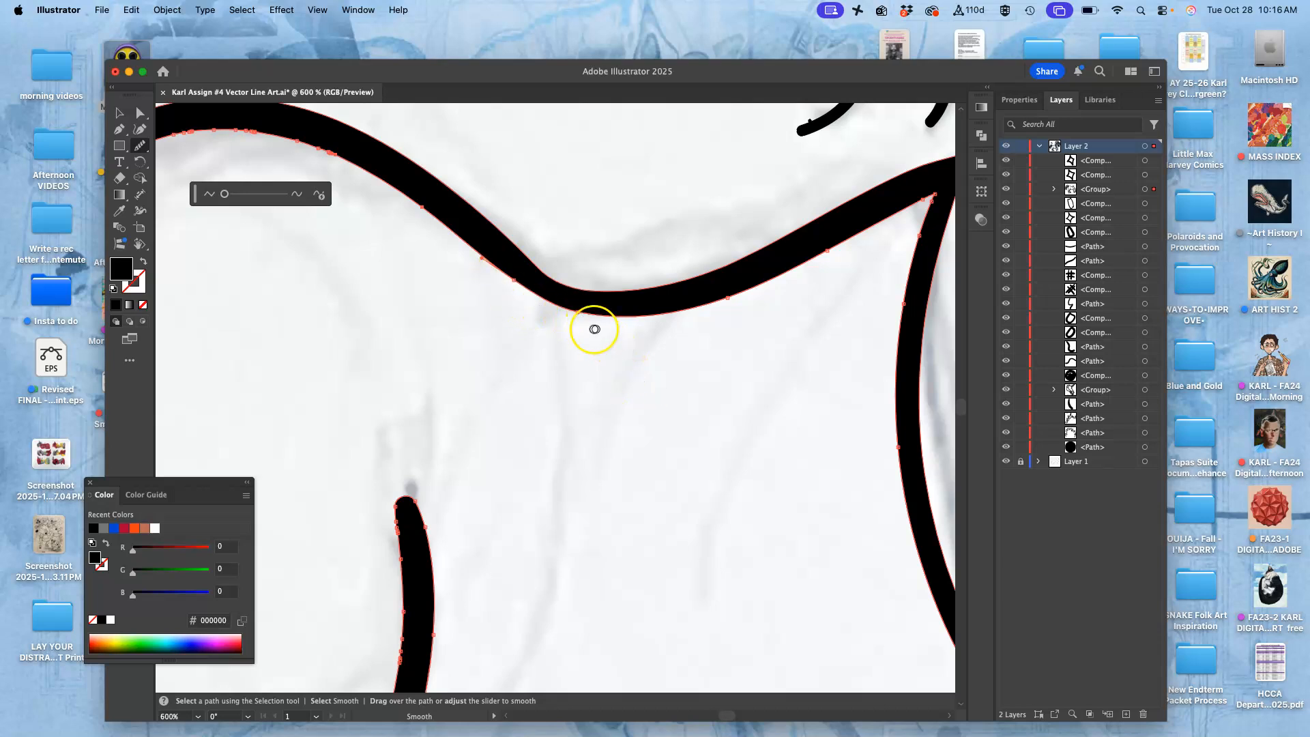
- Move the largest, uppermost star down to the sketched star just above the horse's rump
key("super+minus")
key("super+minus")
key("super+minus")
key("super+minus")
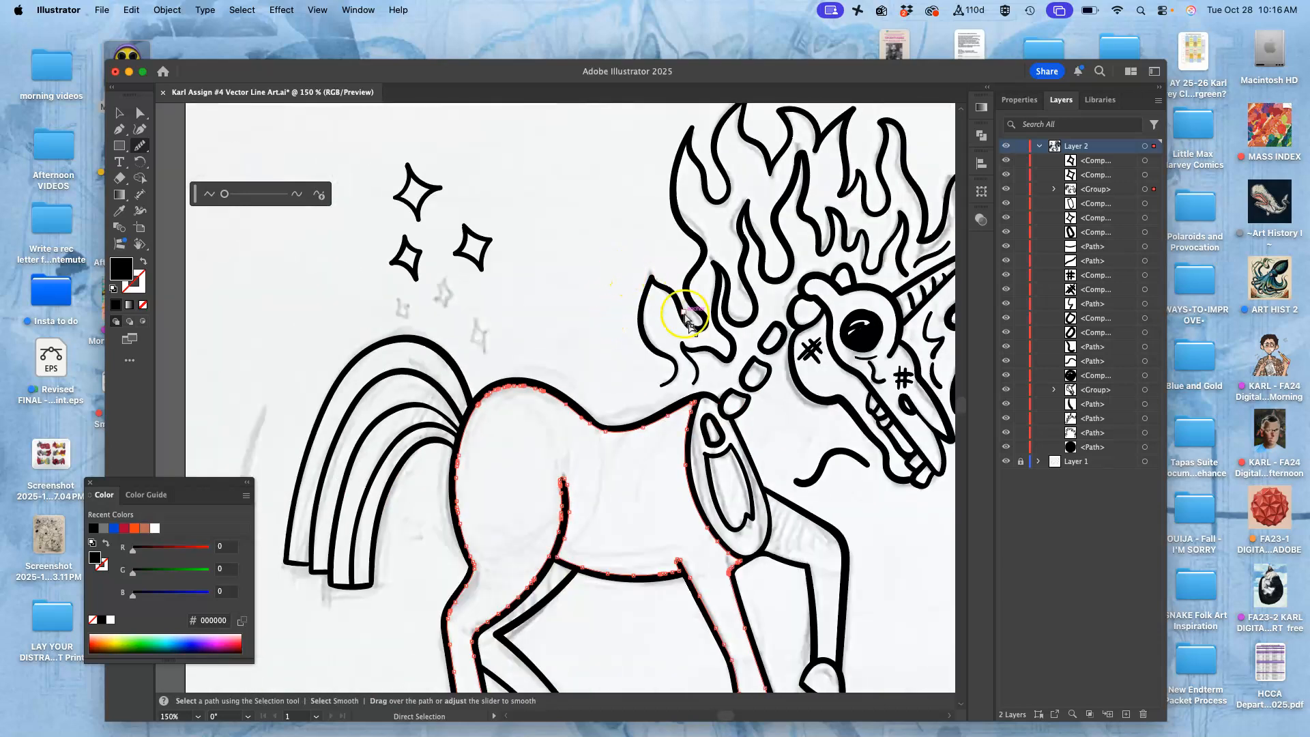
left_click_drag(665, 389, 598, 287)
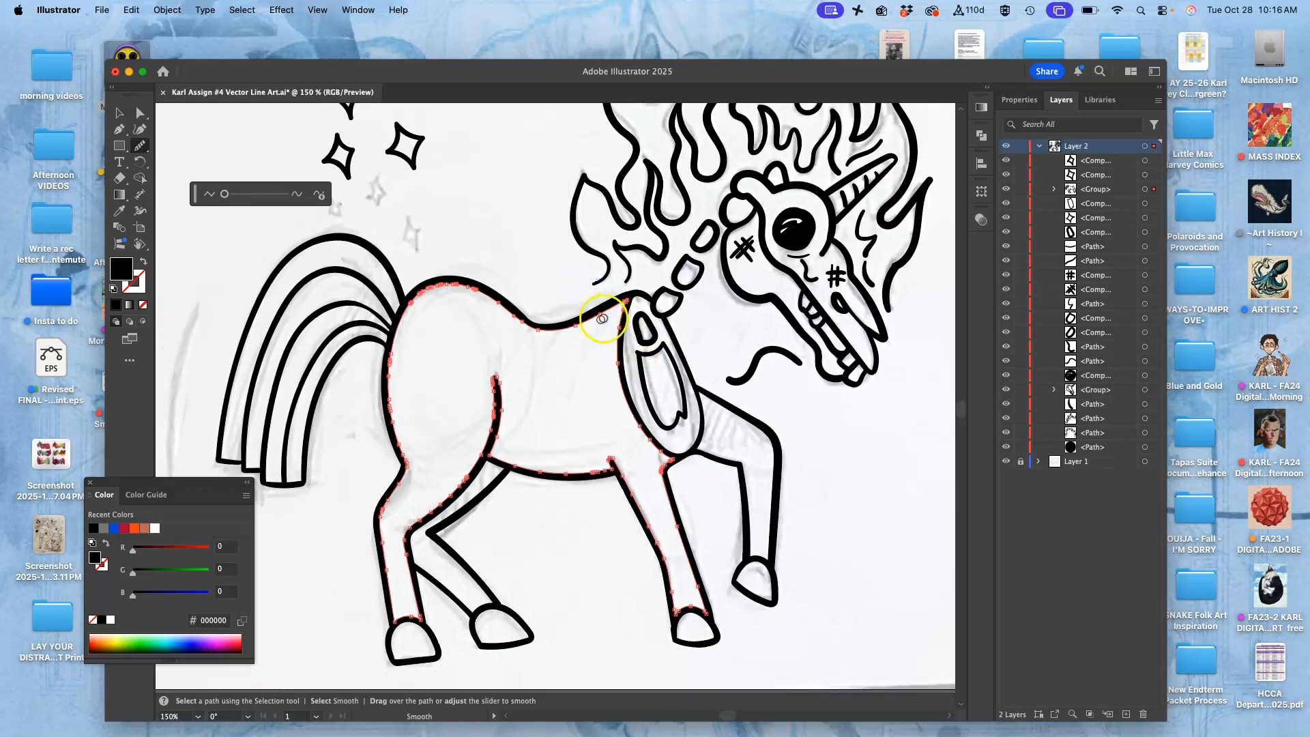
left_click_drag(535, 316, 605, 409)
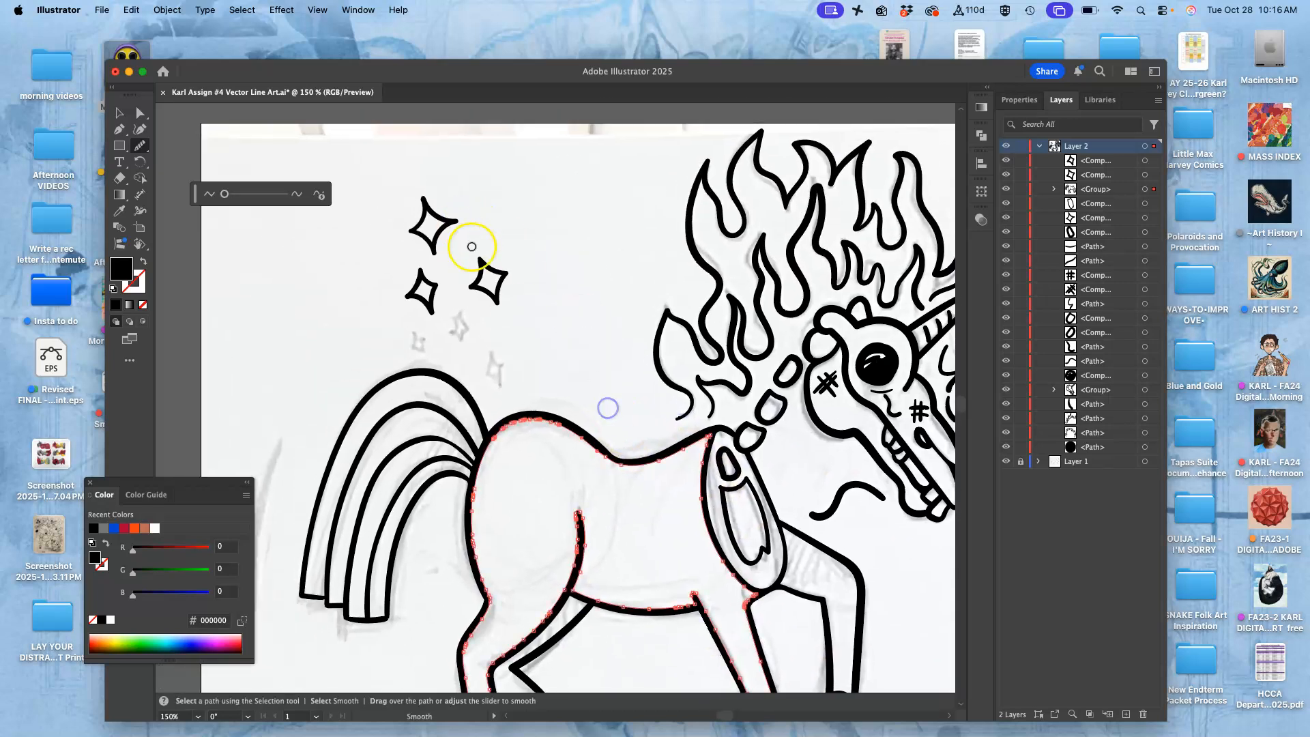
left_click(140, 113)
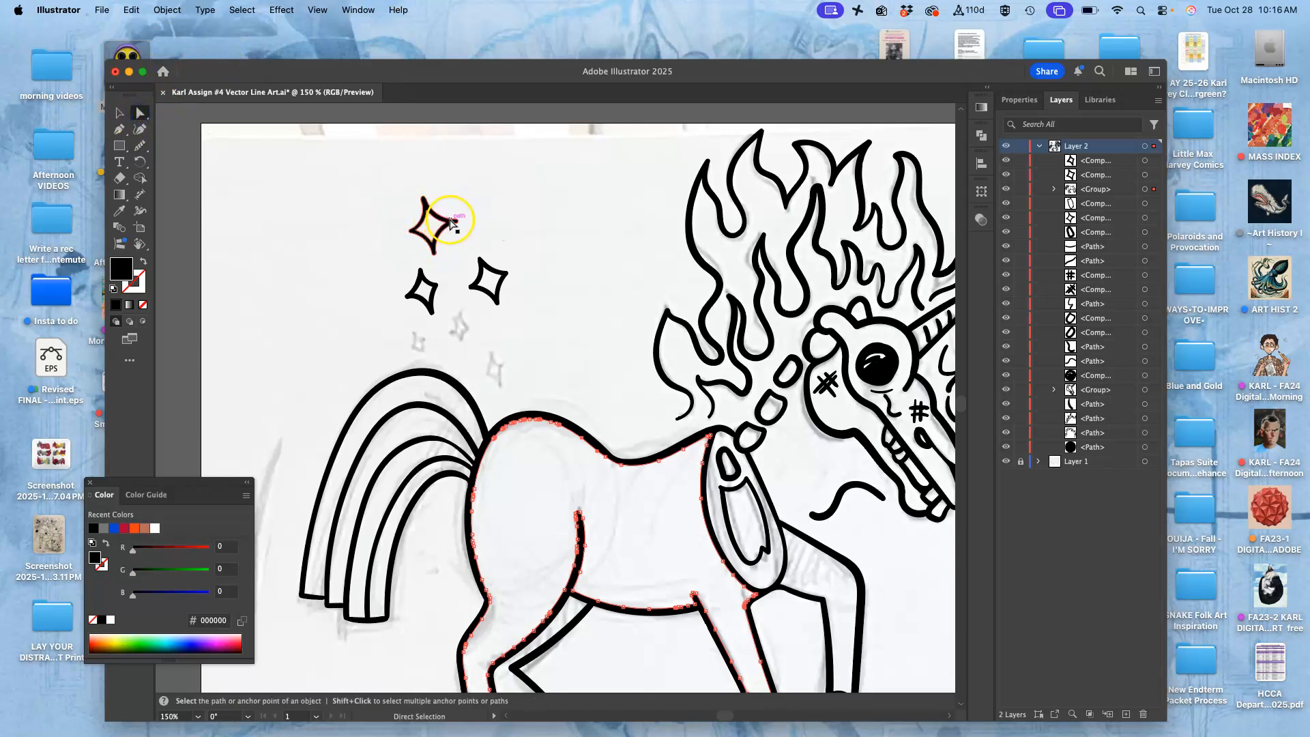
left_click(452, 225)
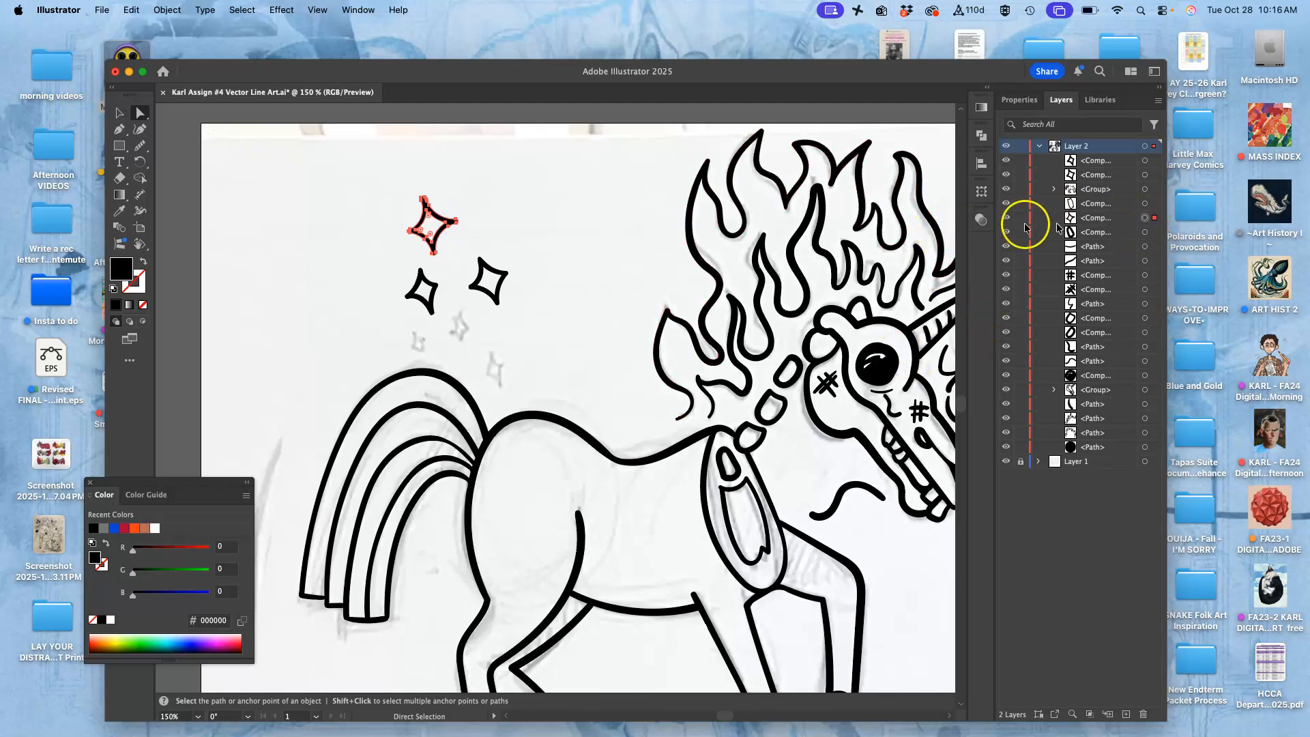
left_click(119, 112)
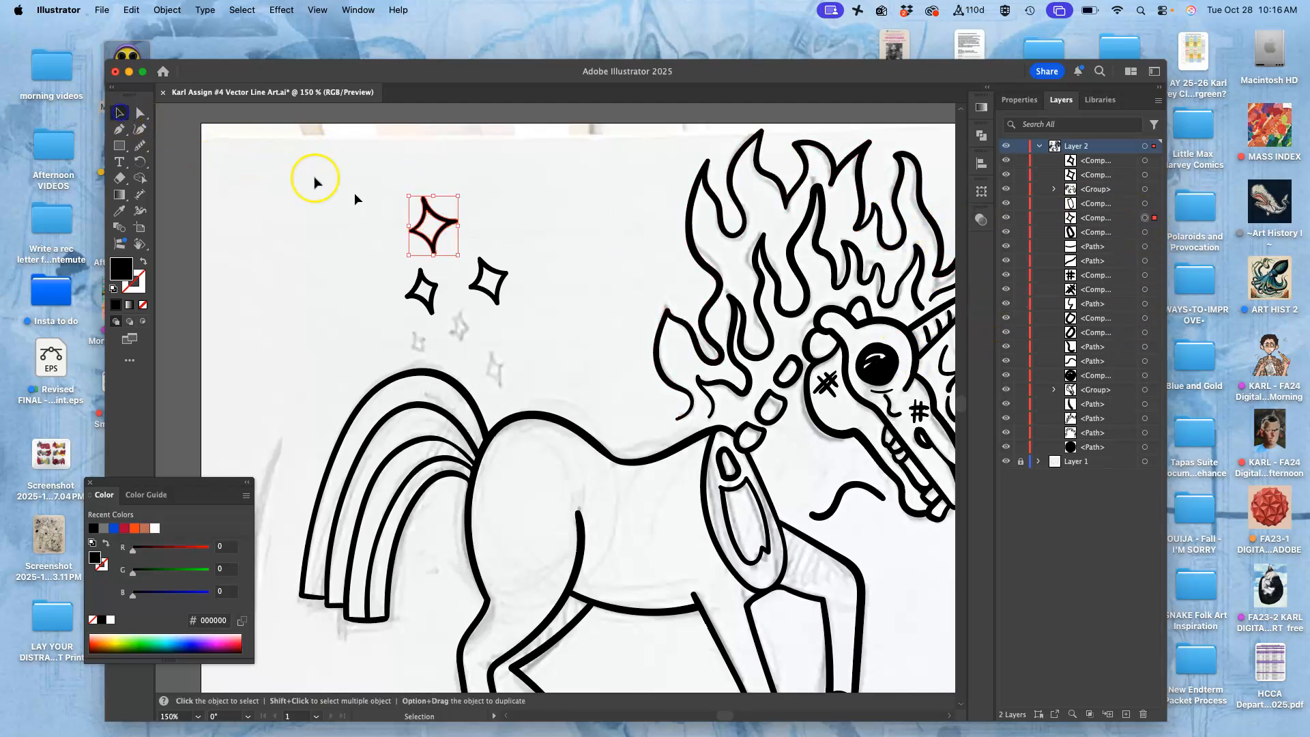
left_click_drag(434, 231, 507, 375)
left_click(450, 496)
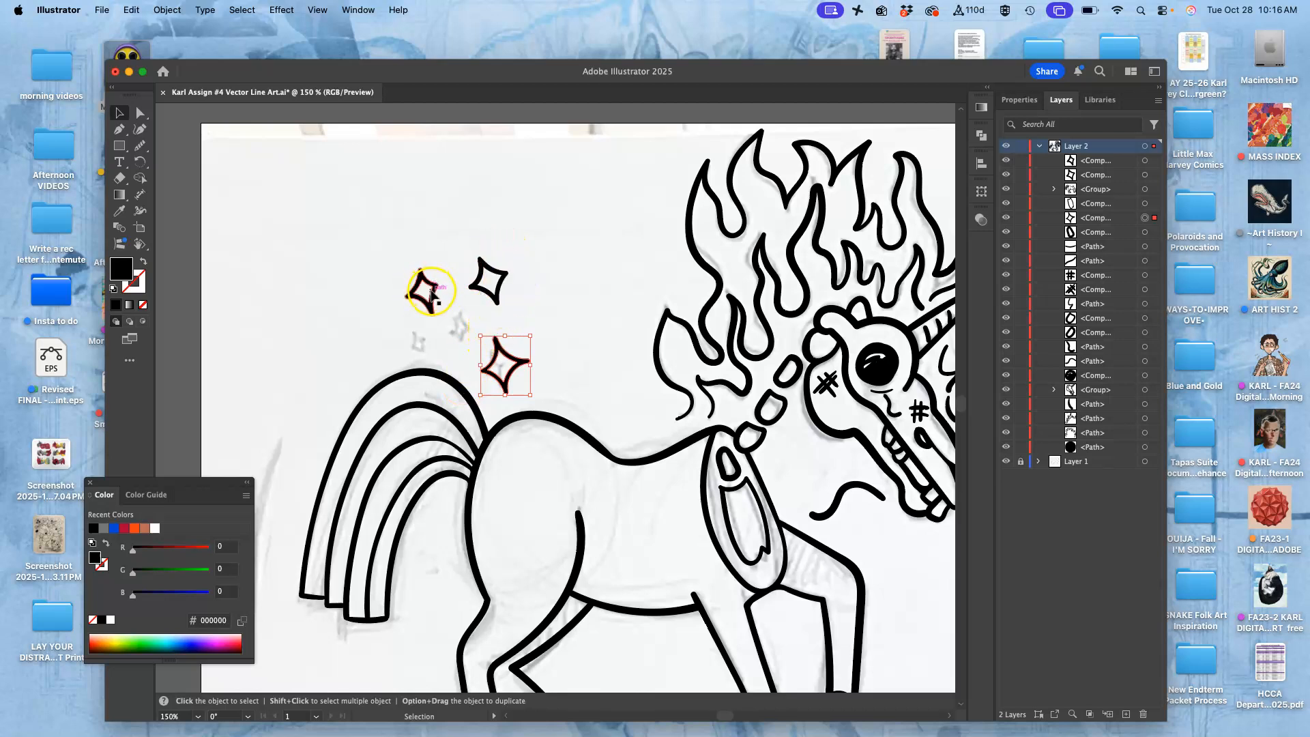
- Move the leftmost star down onto the small sketched star above the tail, scaling it down and tilting it
left_click(140, 112)
left_click(429, 298)
left_click(121, 114)
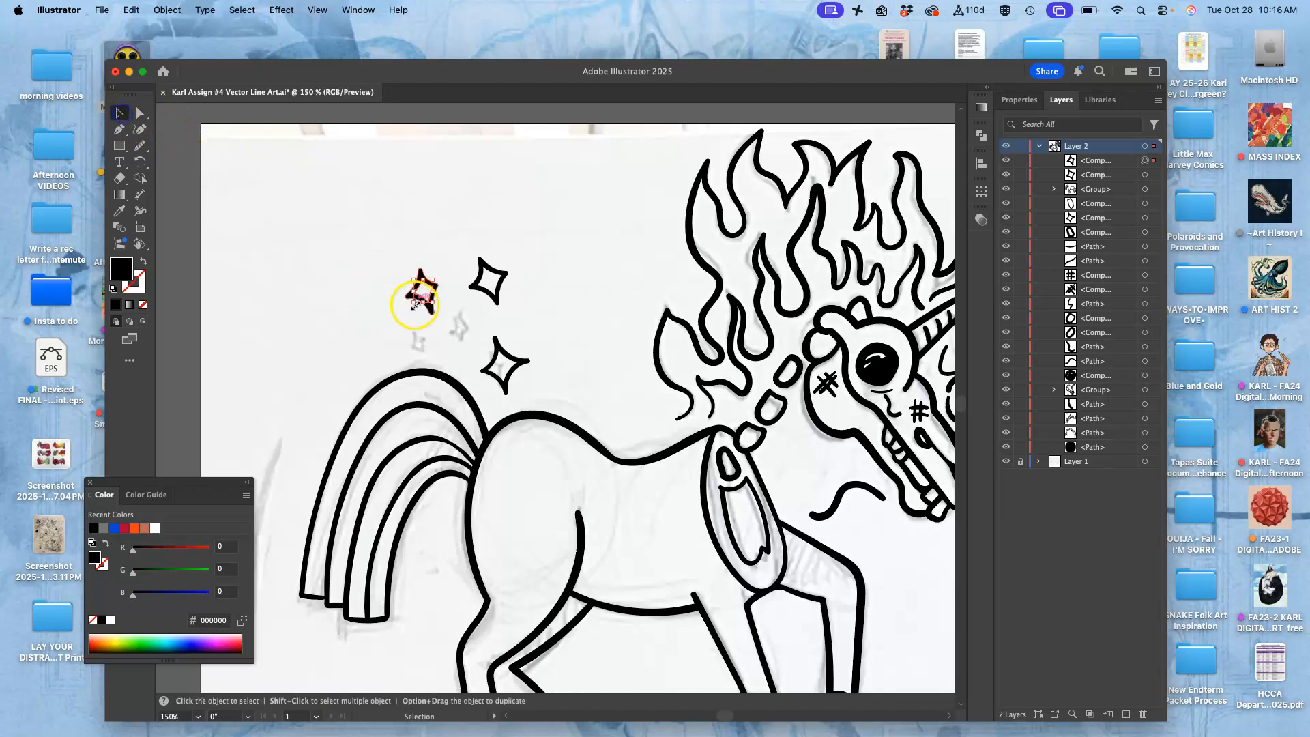
left_click(140, 112)
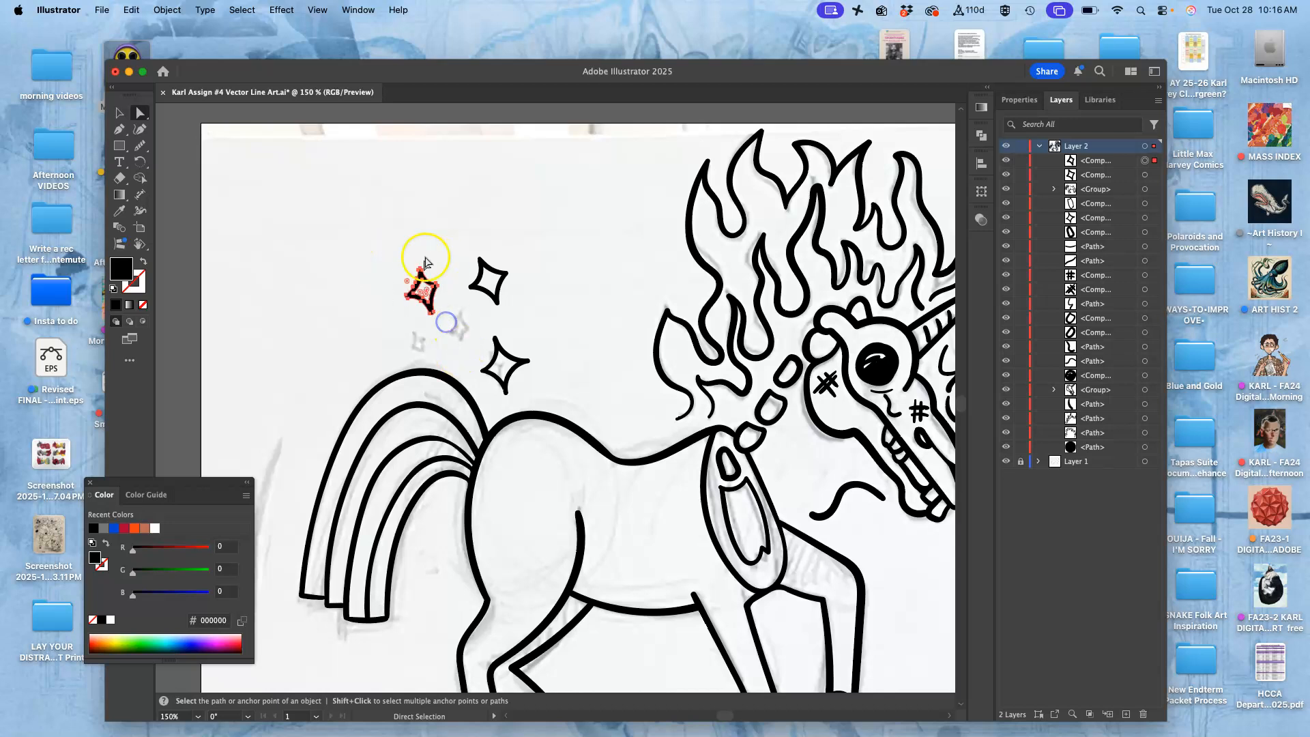
left_click(120, 113)
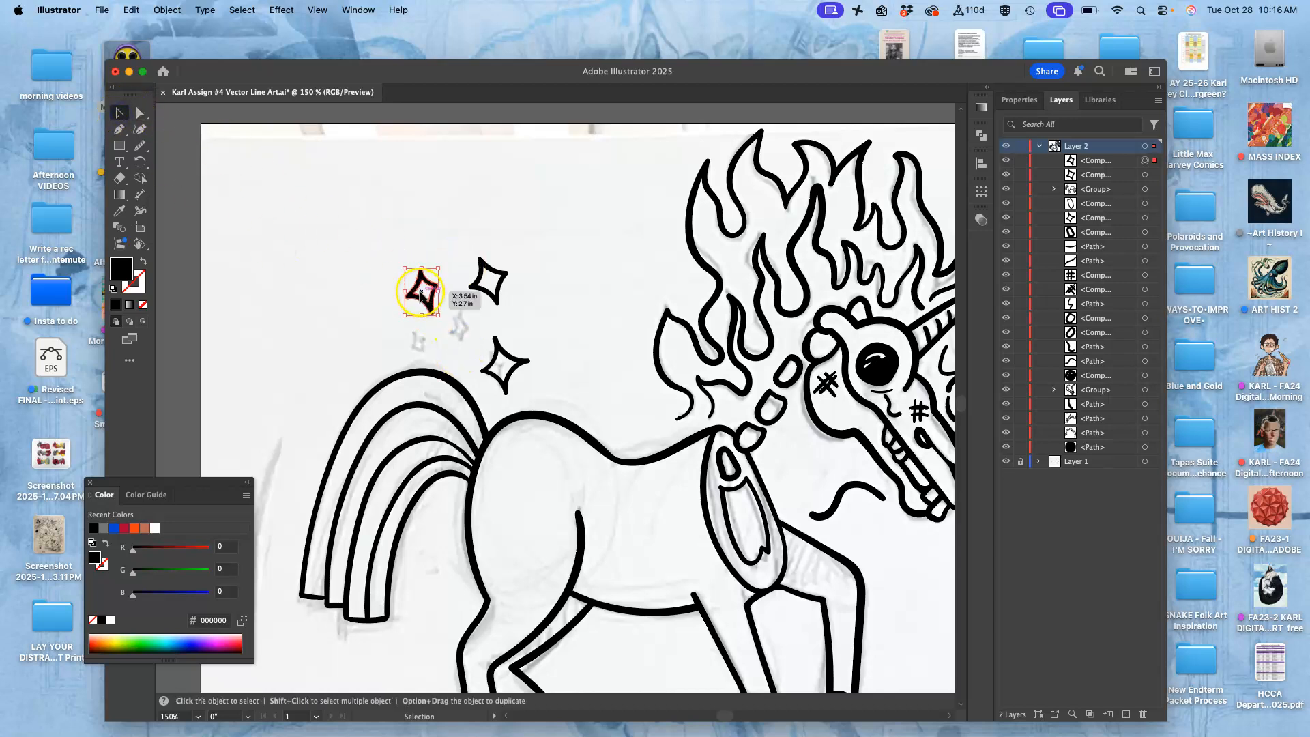
mouse_move(419, 296)
left_mouse_down()
mouse_move(426, 316)
mouse_move(413, 333)
mouse_move(430, 301)
mouse_move(428, 317)
left_mouse_up()
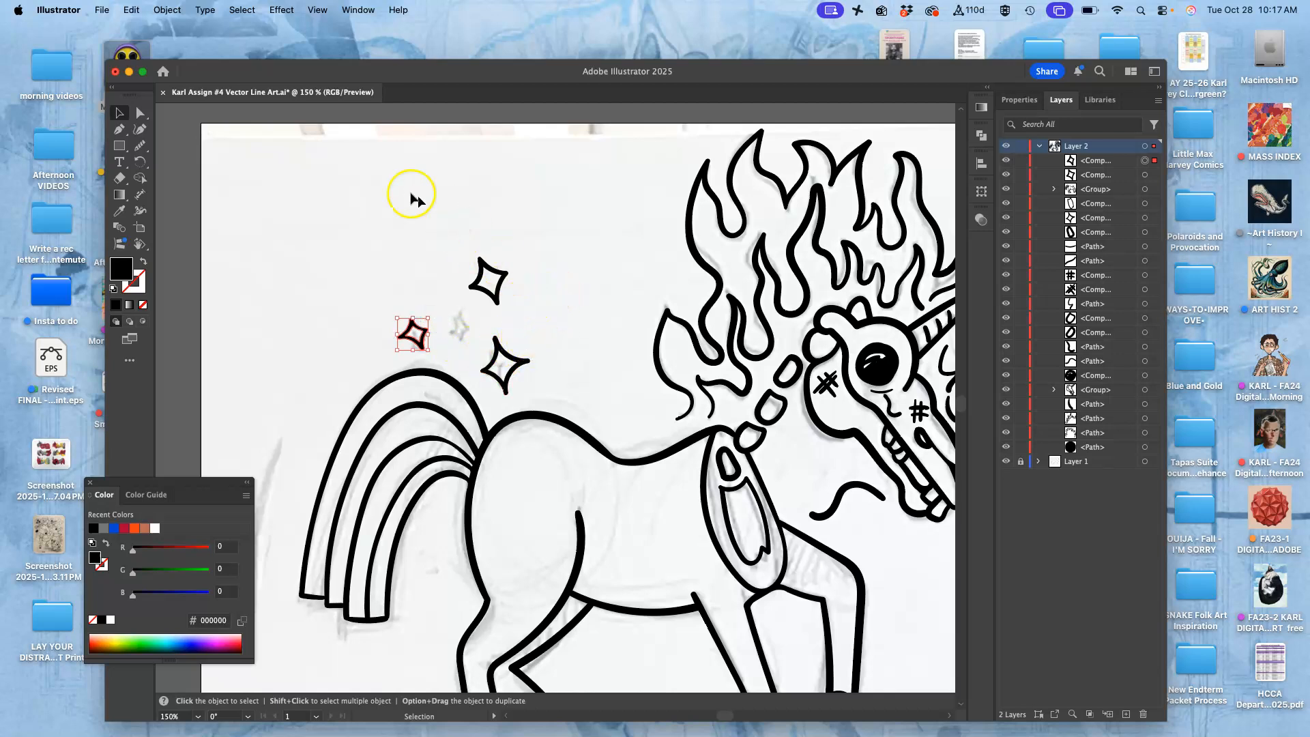
- Move the remaining star to the sketched mark between the other two, rotate it upright, and deselect it
left_click(138, 114)
left_click(479, 286)
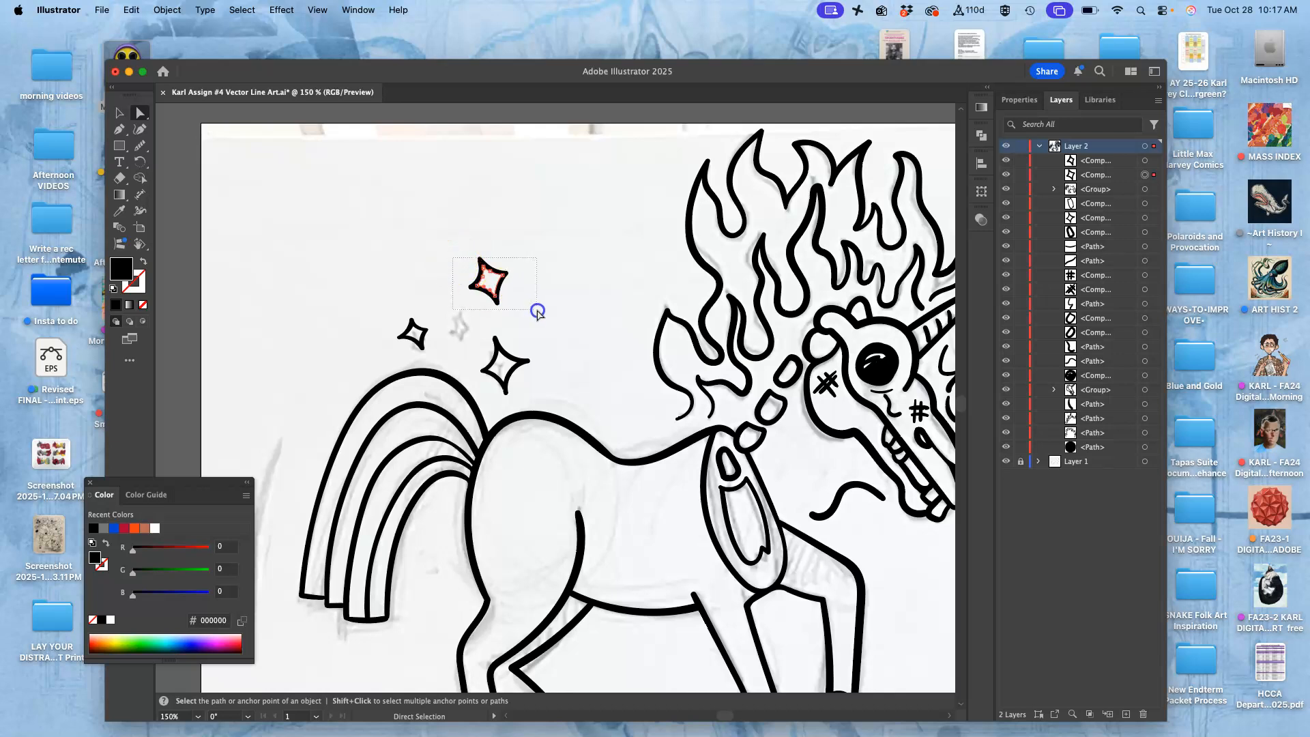
left_click(119, 112)
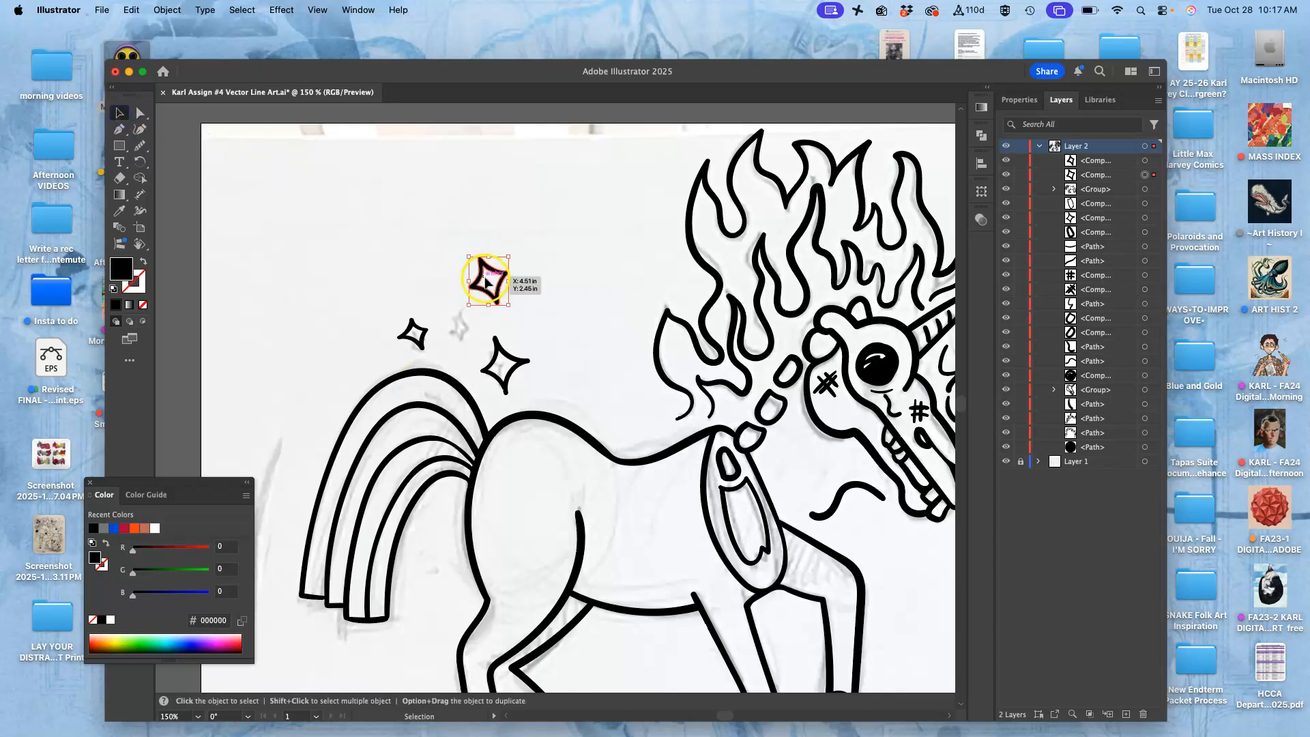
left_click_drag(519, 254, 494, 297)
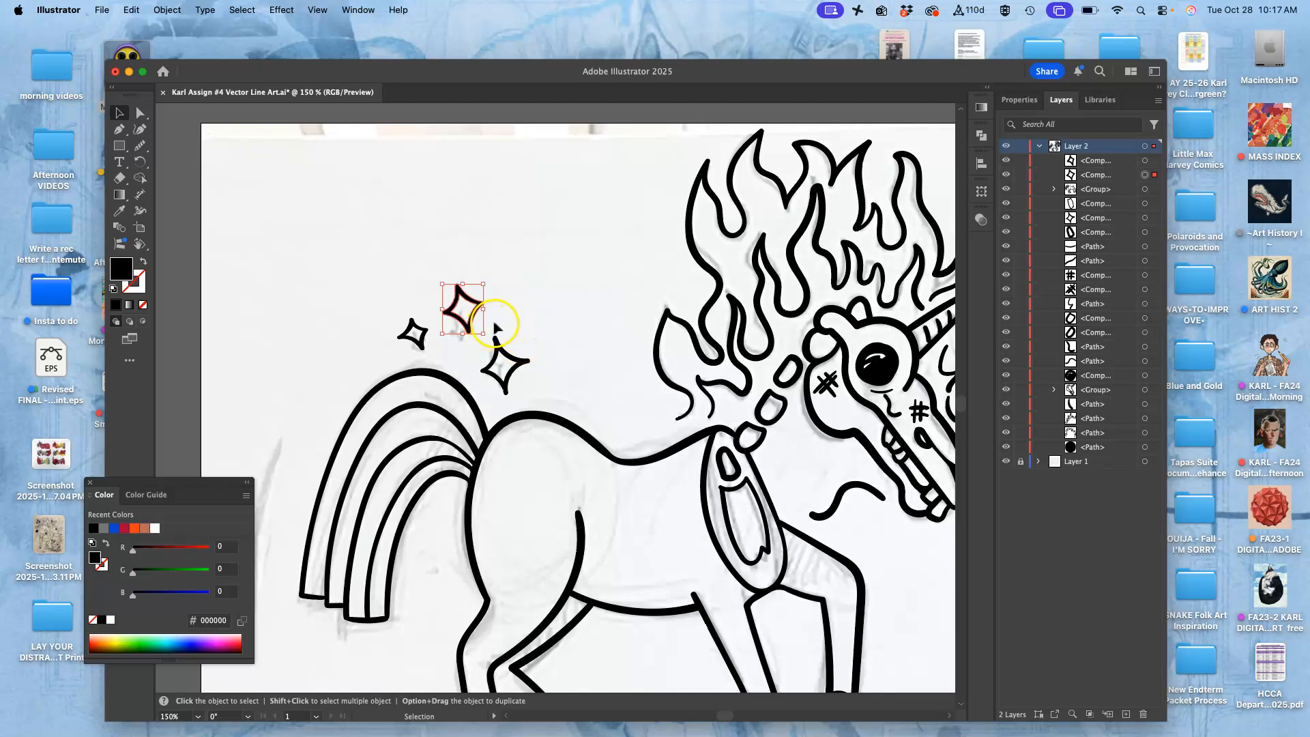
mouse_move(488, 339)
left_mouse_down()
mouse_move(477, 349)
mouse_move(482, 337)
left_mouse_up()
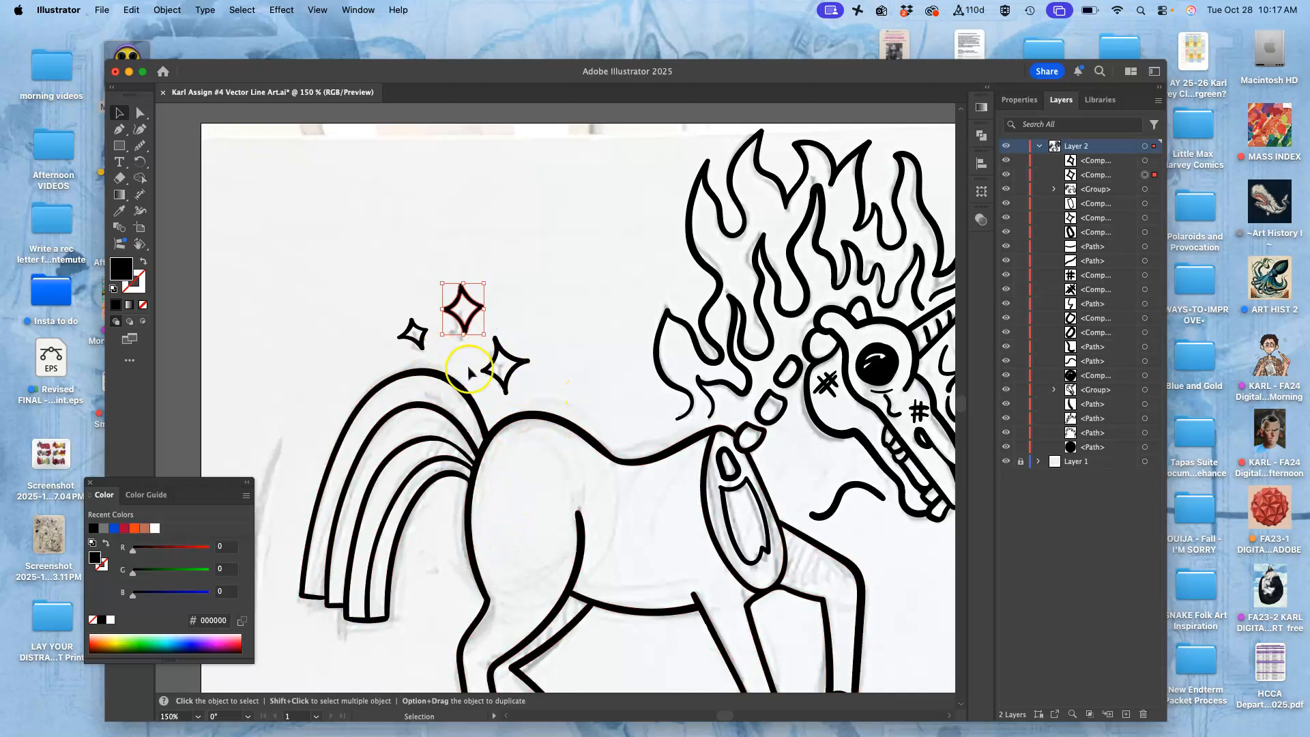
left_click_drag(481, 336, 479, 331)
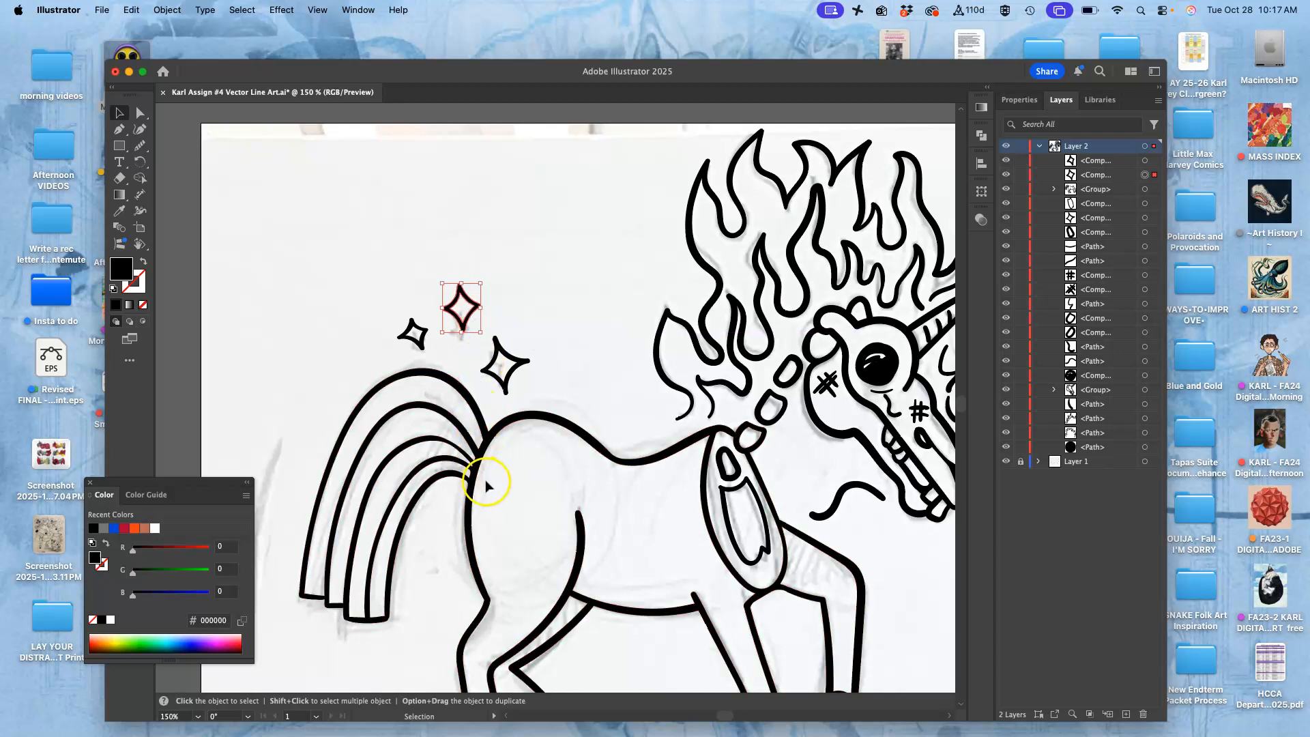
left_click_drag(624, 288, 595, 292)
- Hide Layer 1, which holds the pencil sketch, so only the vector line art shows across the whole artboard
key("super+minus")
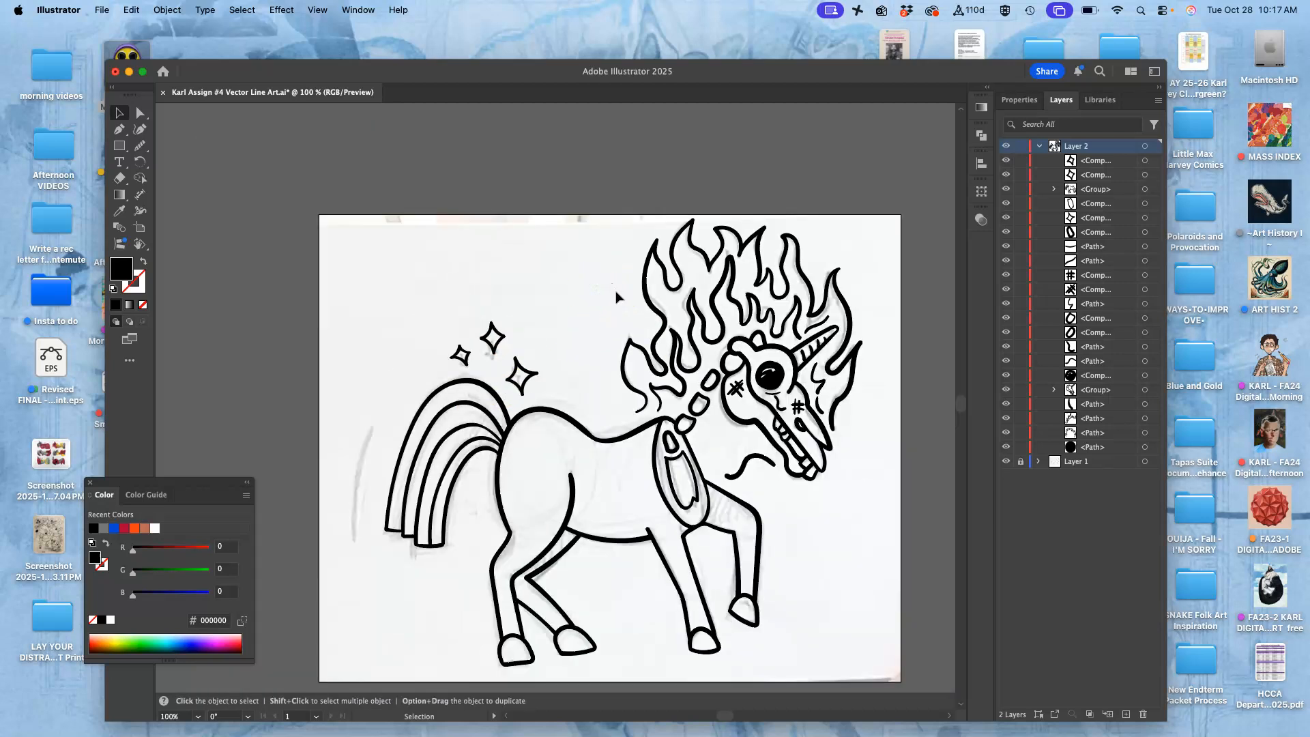
scroll(678, 292, "down", 3)
scroll(678, 292, "right", 5)
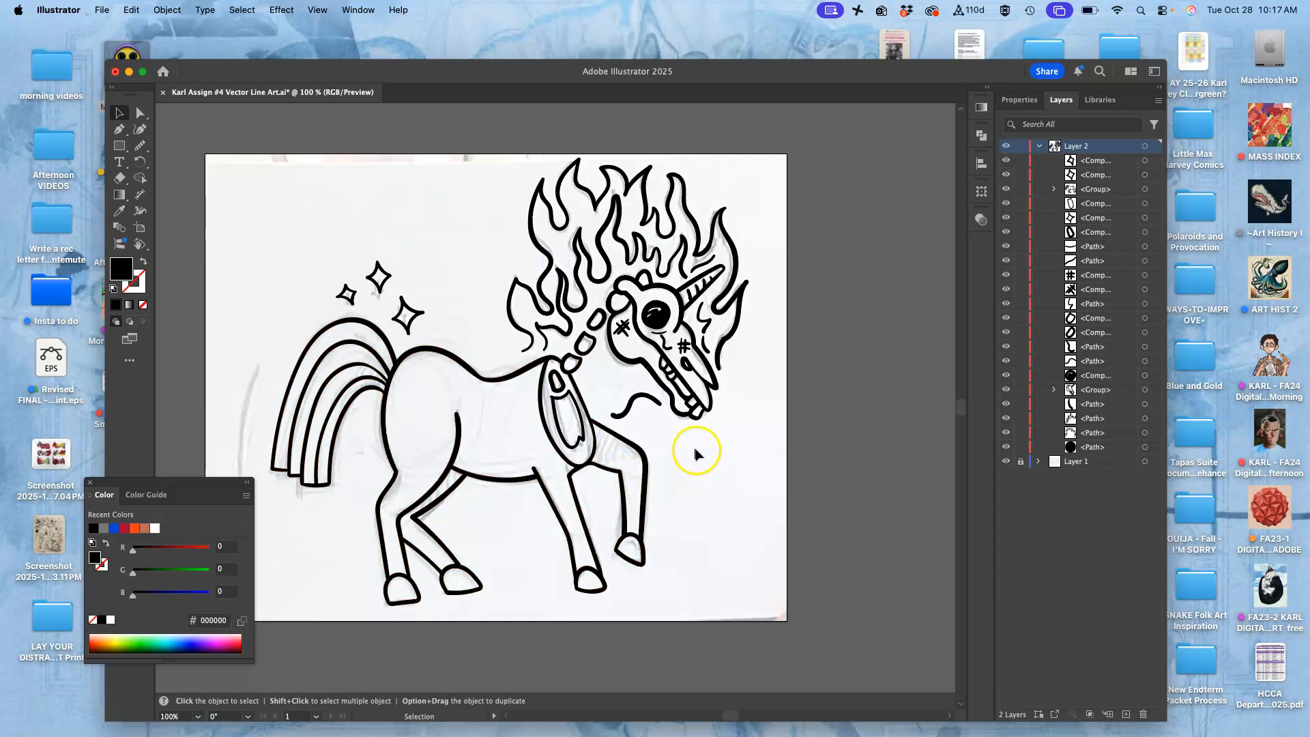
left_click(1006, 463)
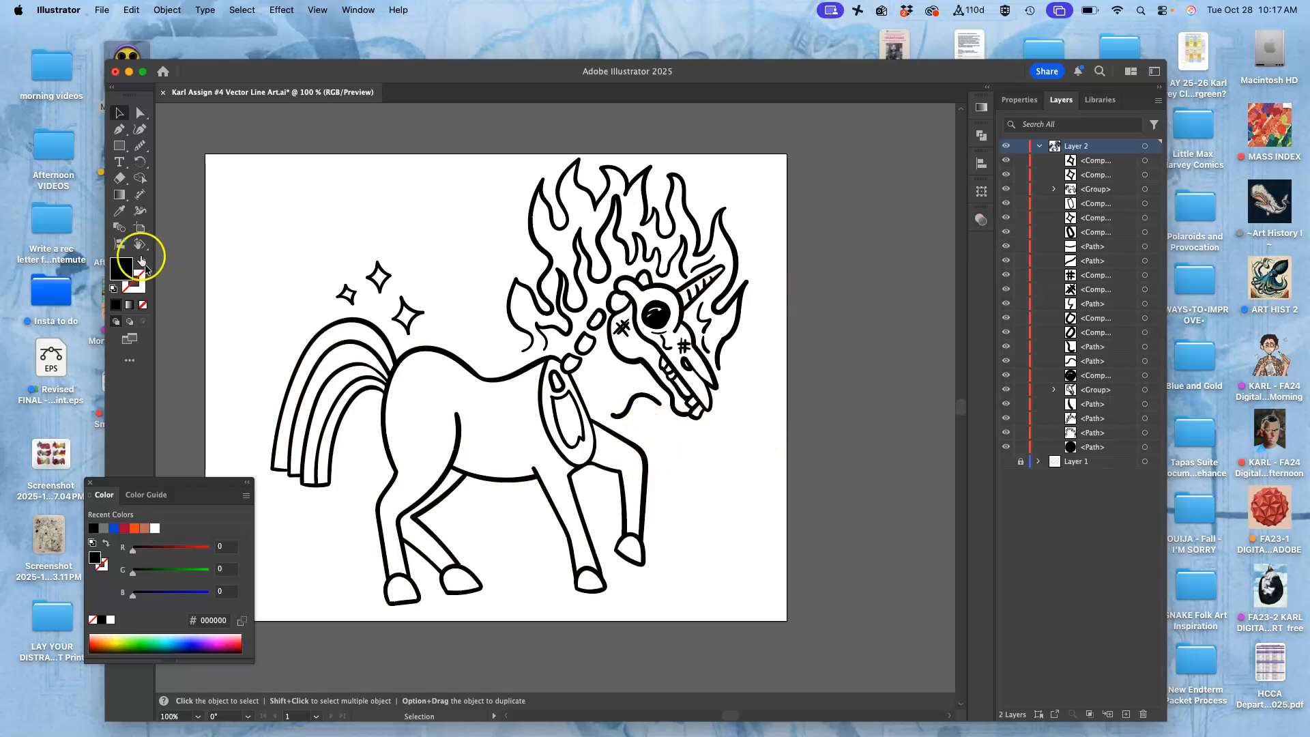
- Draw two short hatch marks just above the belly line behind the front leg with the Blob Brush tool
left_click(142, 145)
left_click(141, 145)
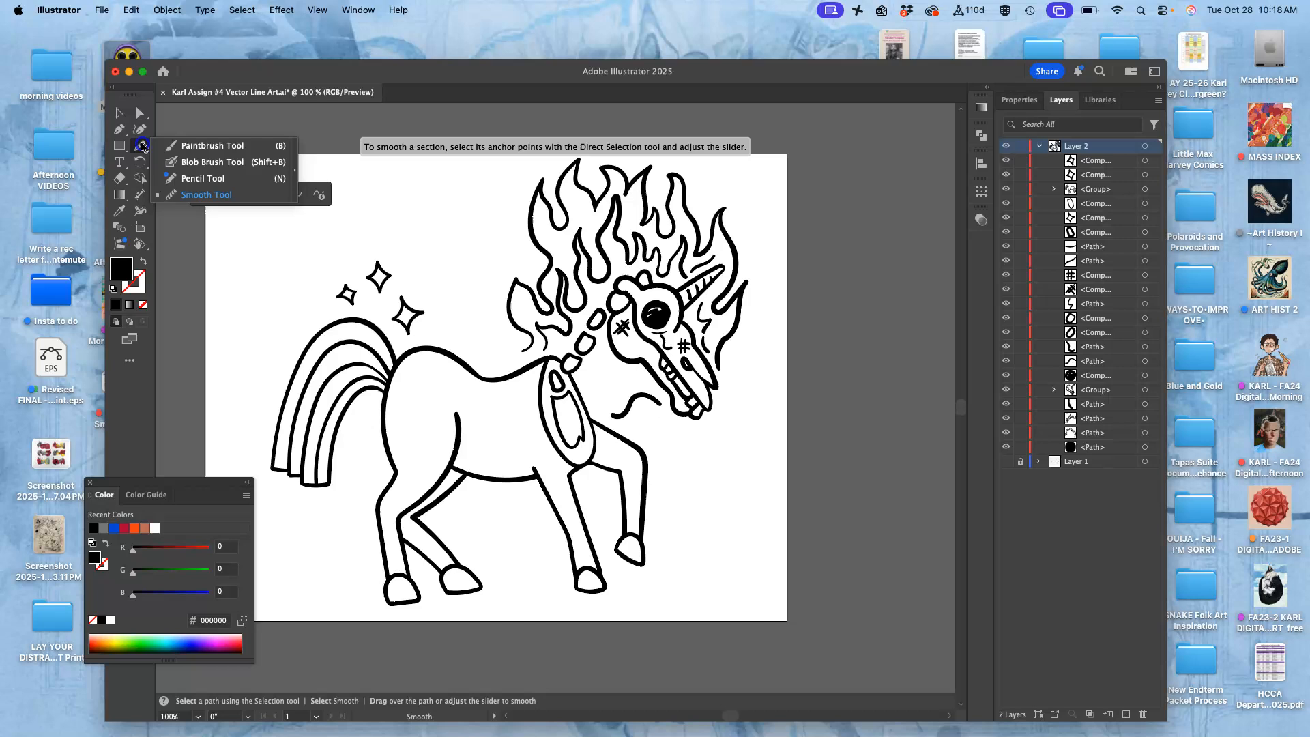
left_click(179, 168)
left_click_drag(532, 450, 522, 464)
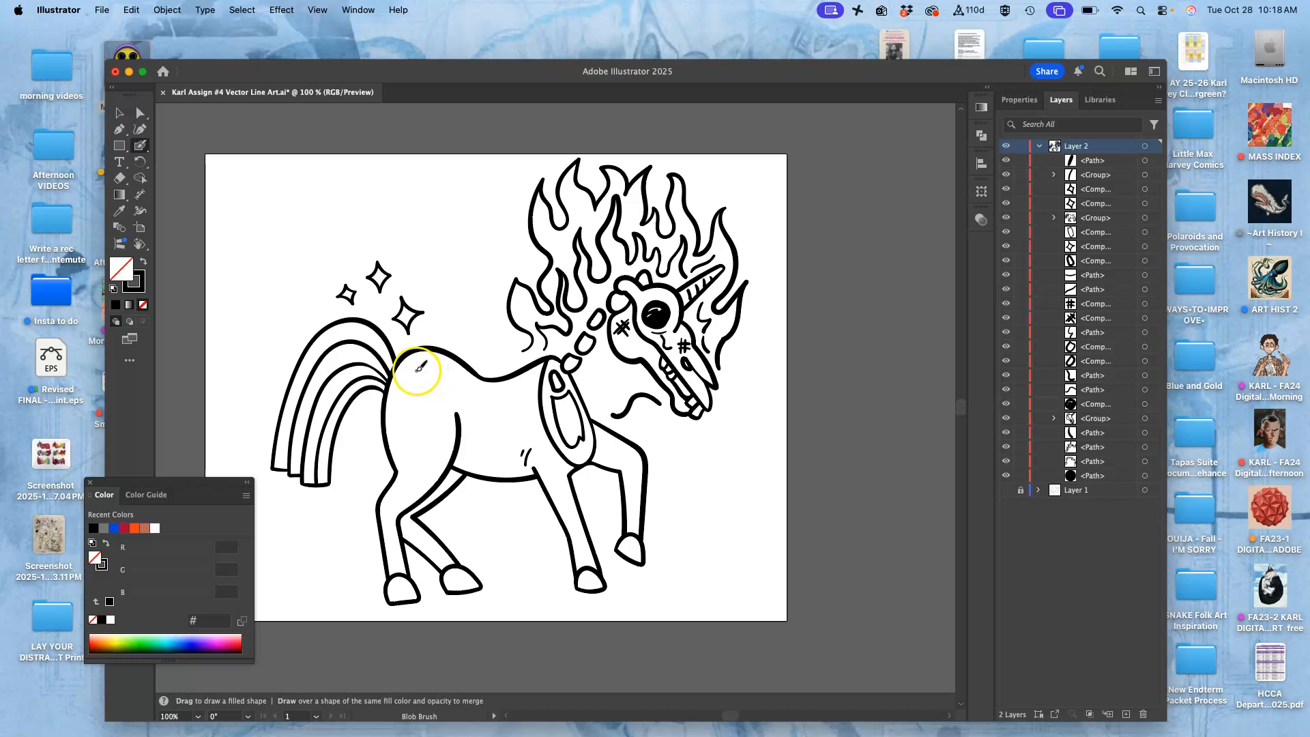
- Draw three small hollow oval spots in a cluster on the horse's rump with the Blob Brush
left_click_drag(422, 374, 424, 365)
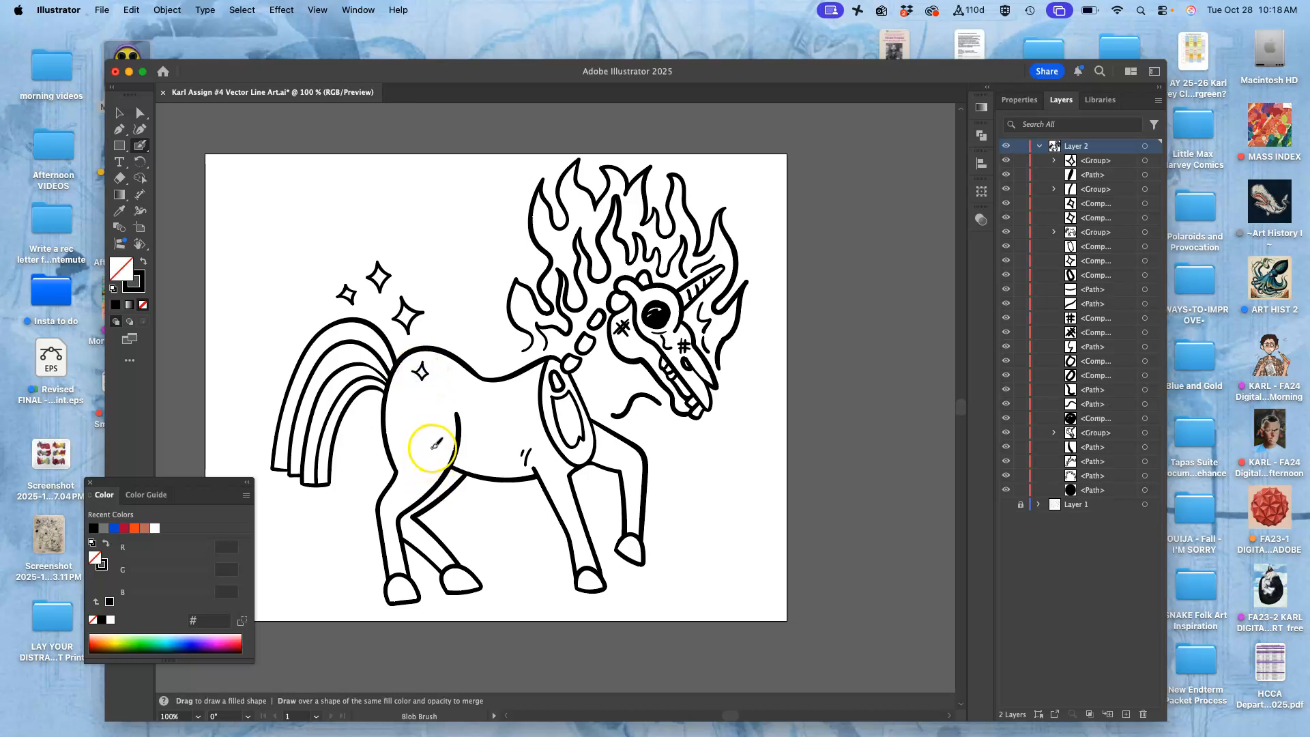
key("super+z")
left_click_drag(424, 365, 423, 366)
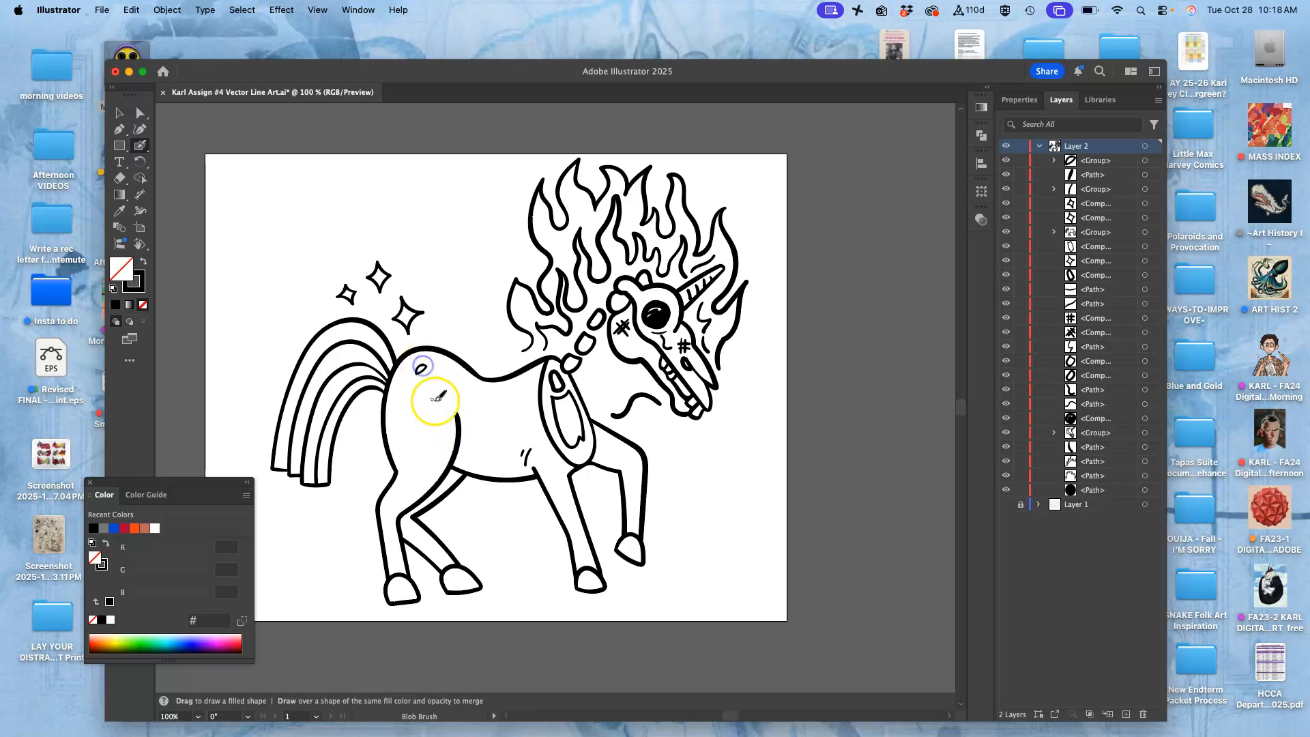
scroll(439, 386, "up", 2)
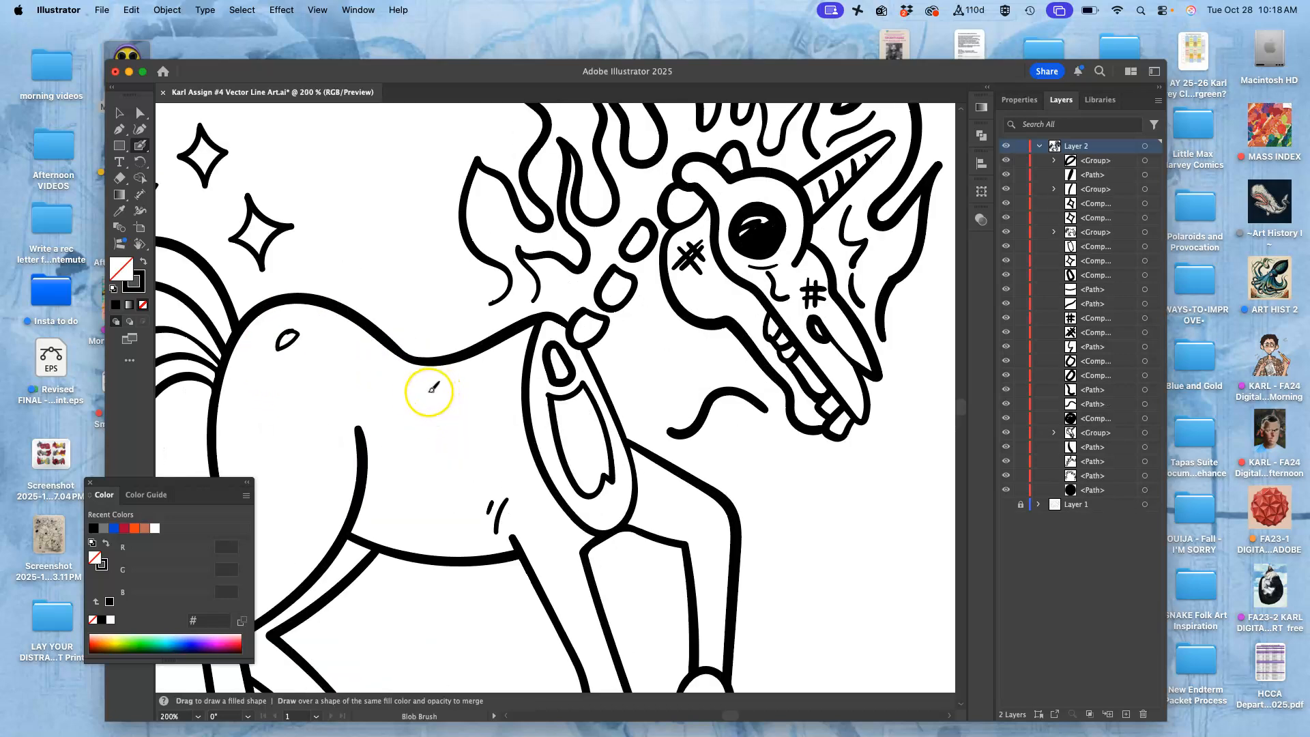
scroll(444, 371, "left", 5)
mouse_move(454, 347)
left_mouse_down()
mouse_move(462, 331)
mouse_move(413, 356)
mouse_move(420, 346)
left_mouse_up()
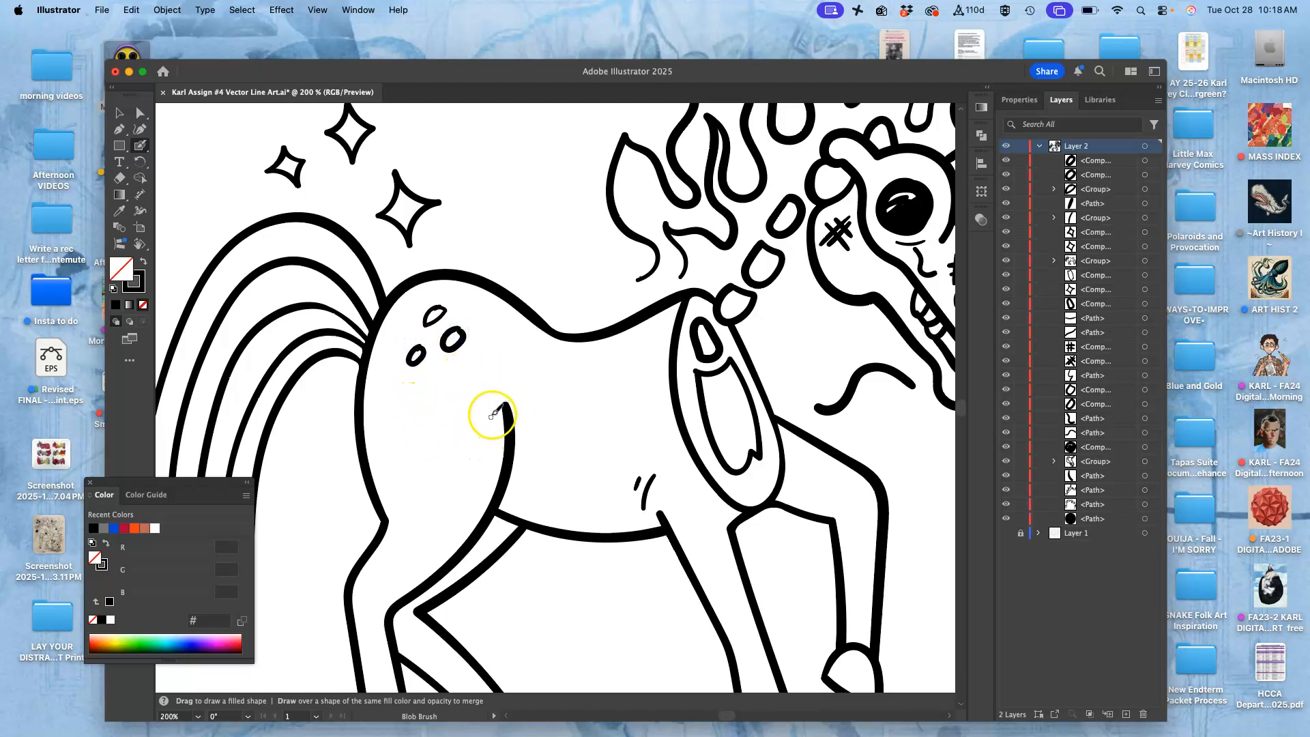
- Redraw the inner and outer contours of the rightmost rump spot with the Pencil tool to even out its bumpy upper edge
key("super+equal")
key("super+equal")
key("space")
left_click_drag(407, 340, 638, 401)
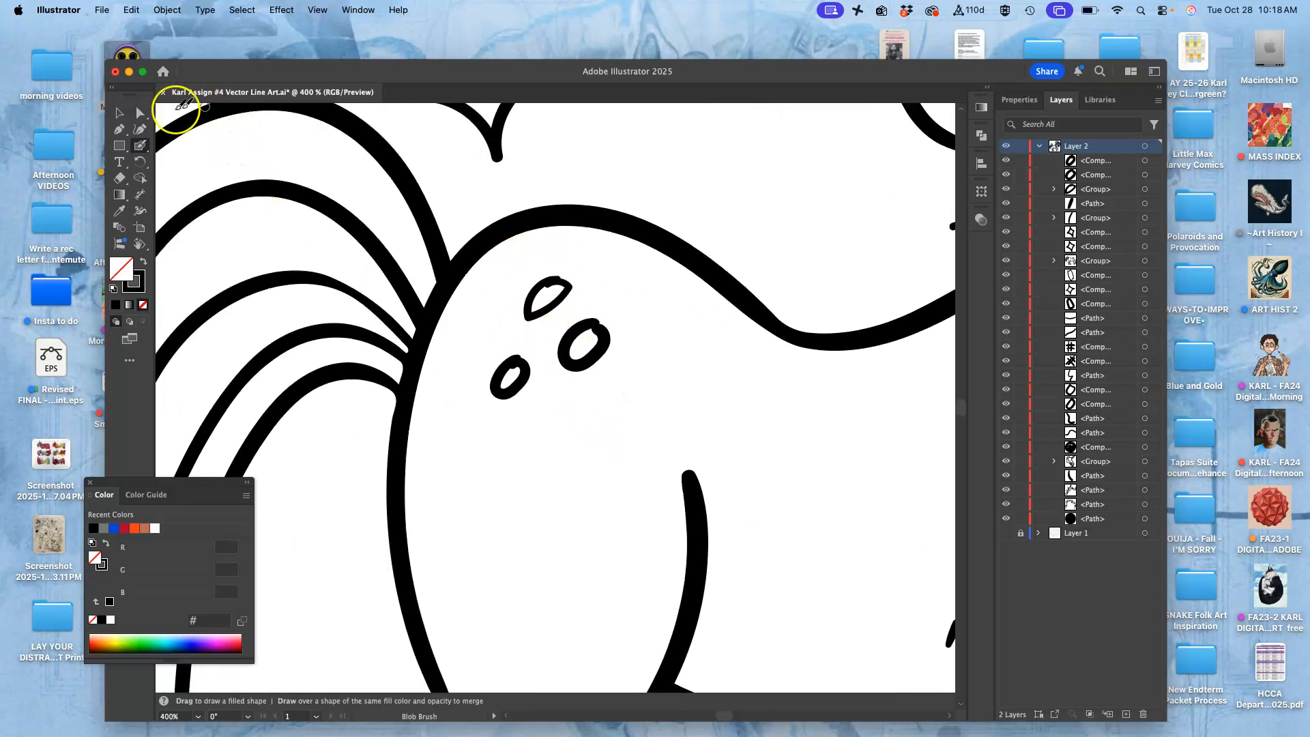
left_click(140, 145)
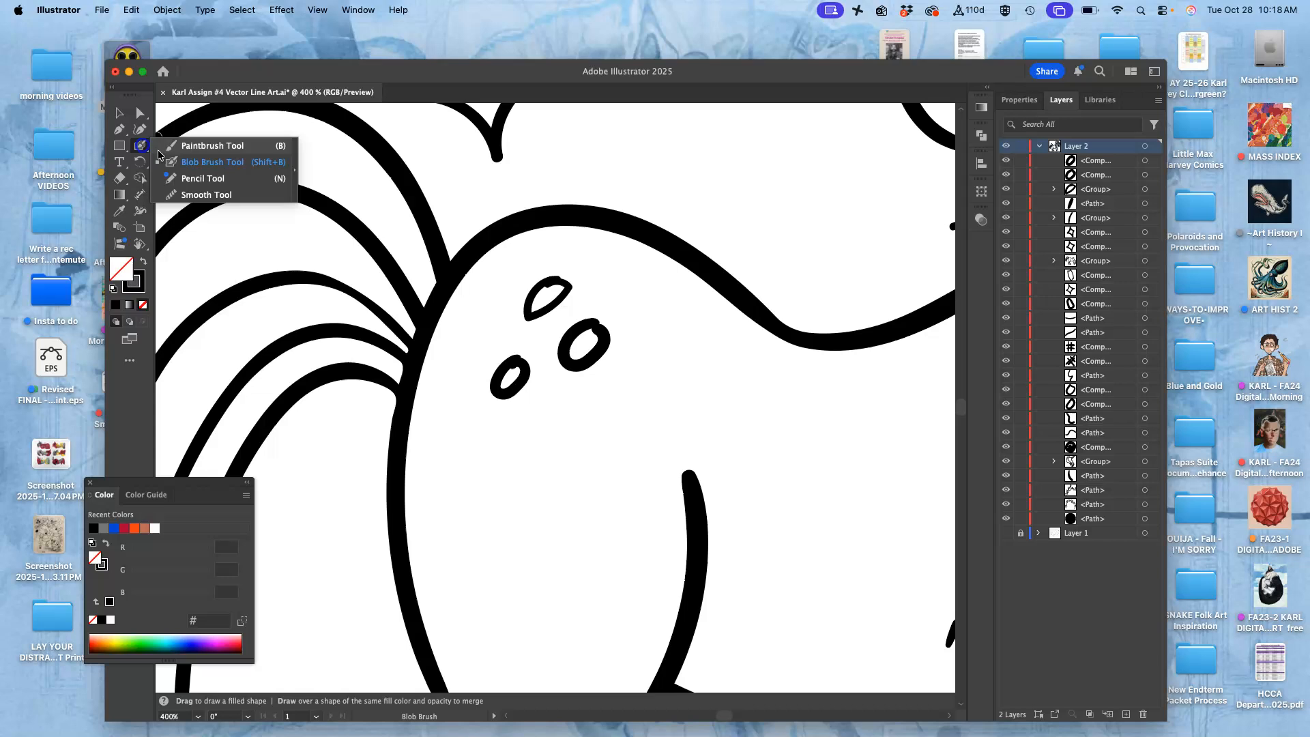
left_click(181, 180)
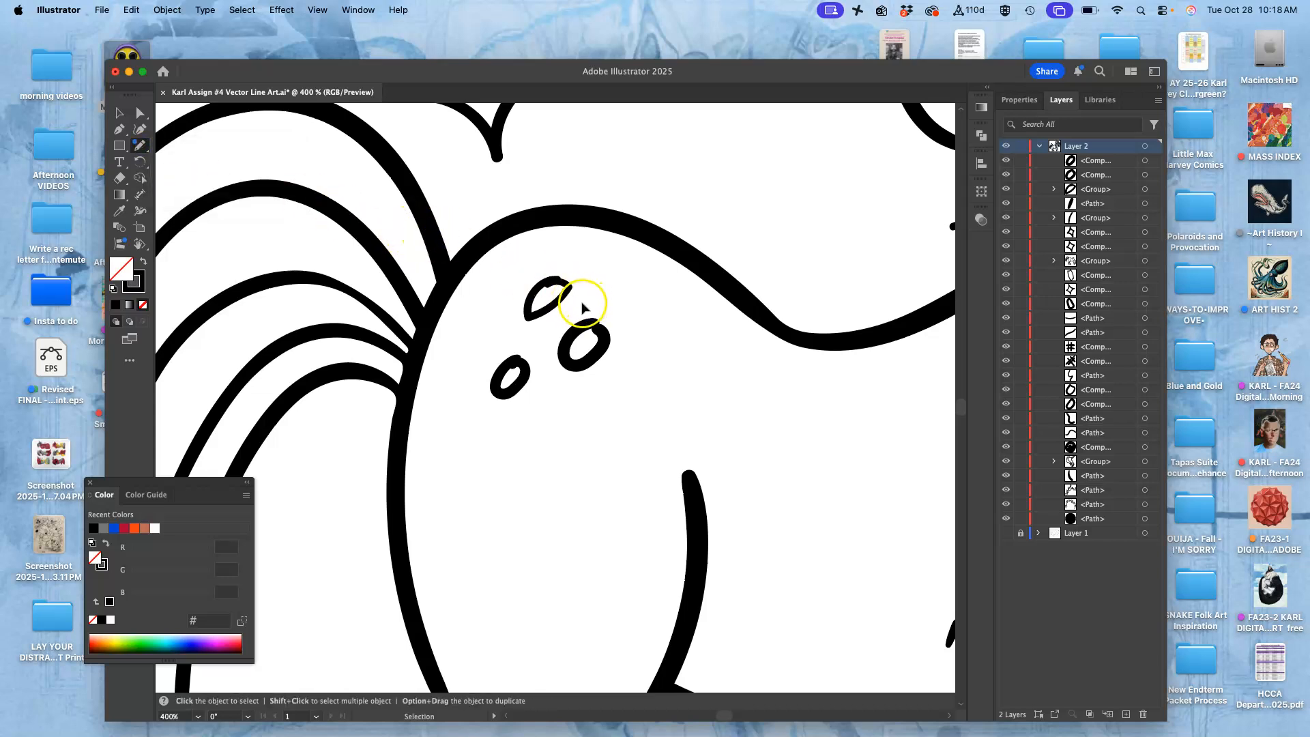
left_click(140, 112)
left_click(582, 332)
left_click(582, 332)
left_click(140, 146)
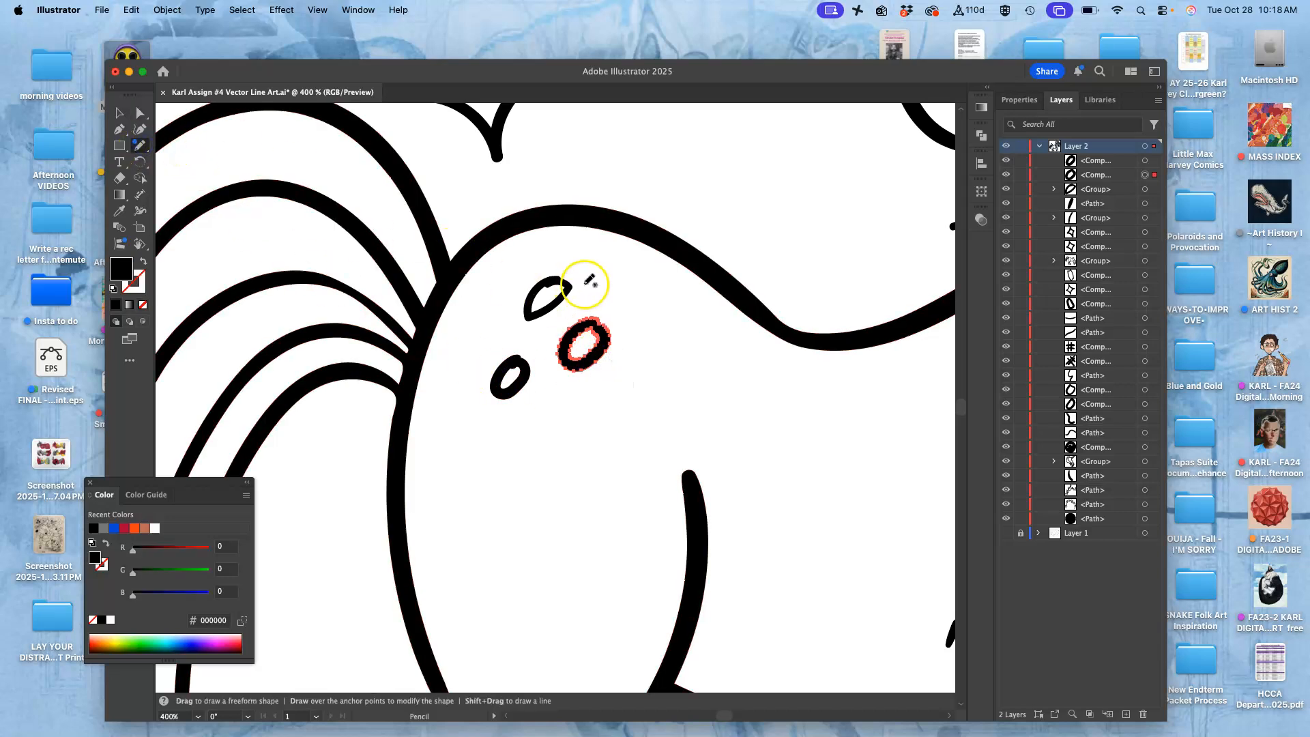
key("super")
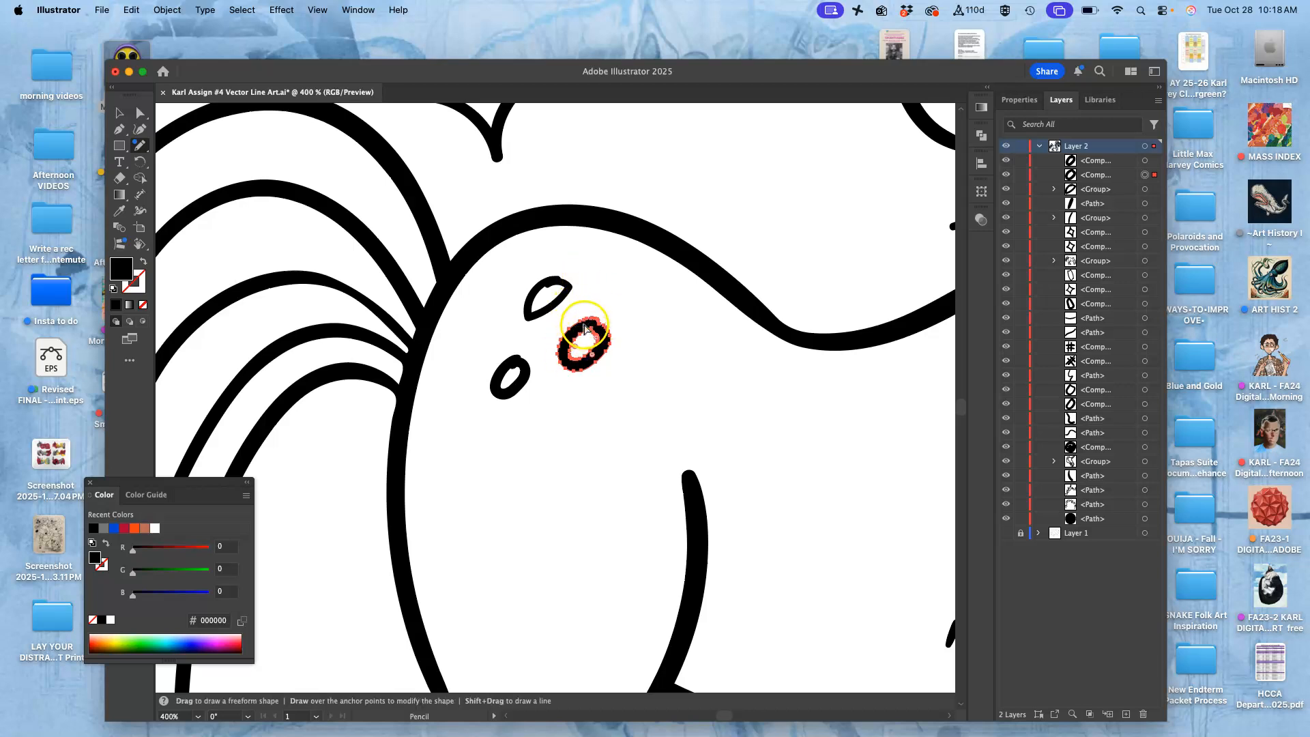
key("super+equal")
key("super+equal")
key("super+equal")
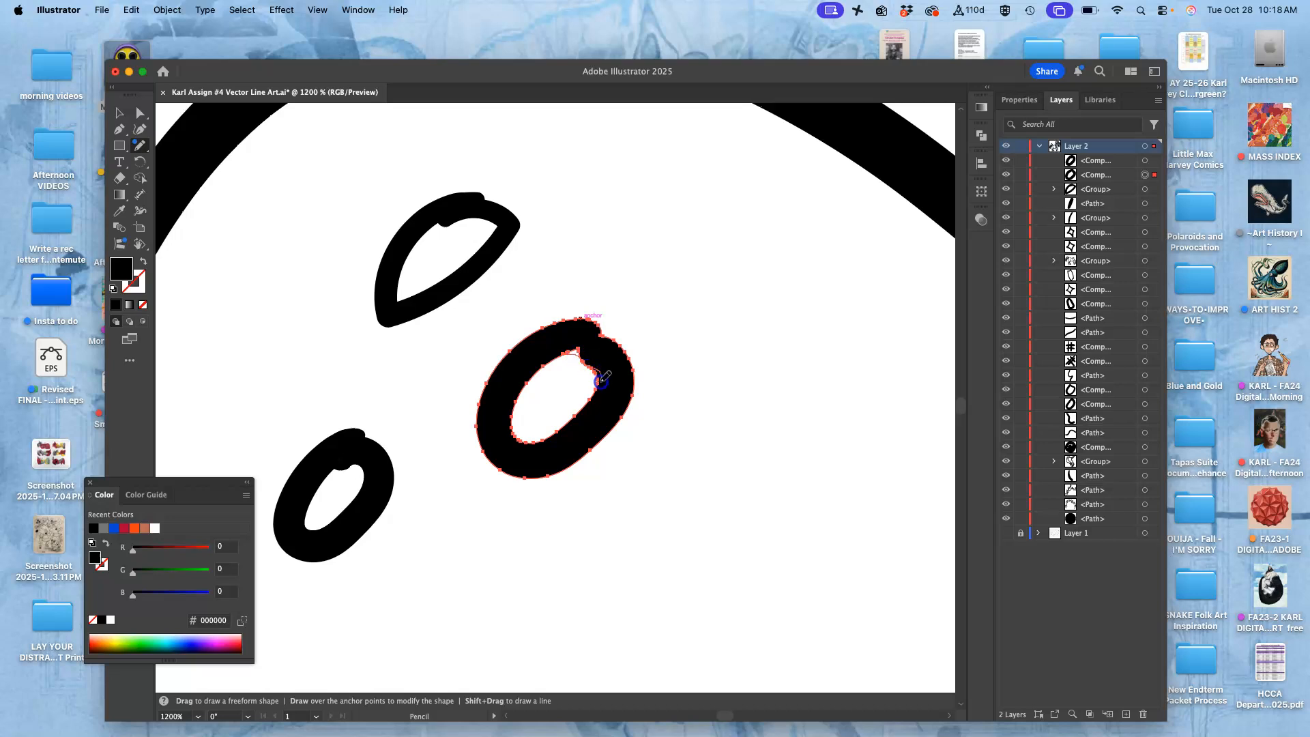
left_click_drag(582, 318, 554, 319)
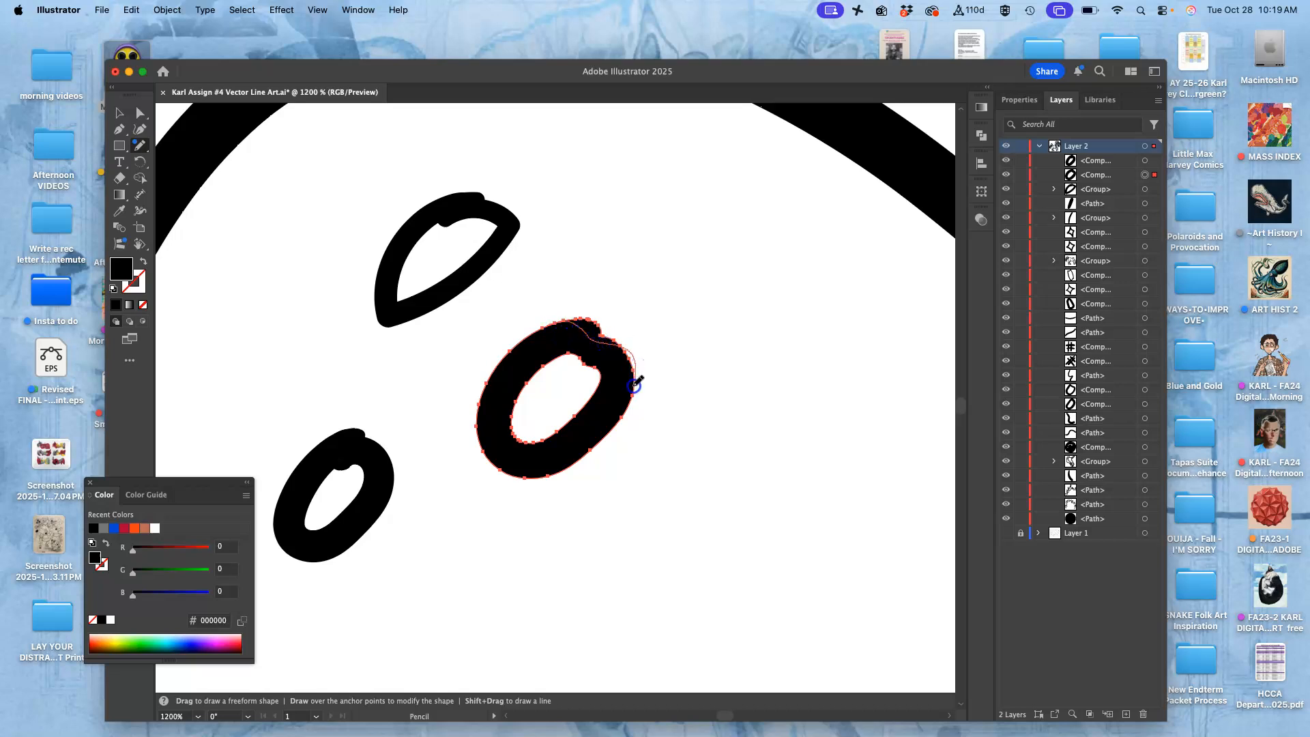
left_click_drag(634, 384, 636, 390)
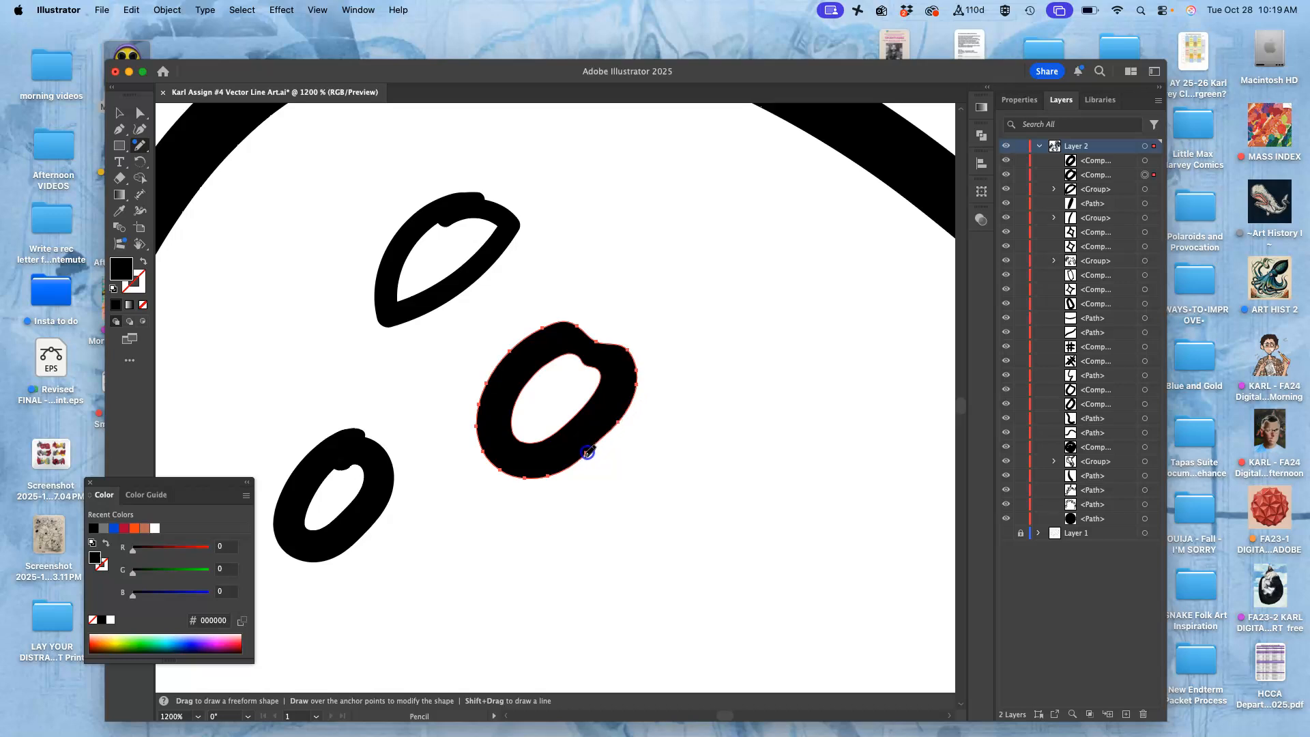
- Redraw the inner and outer contours of the topmost rump spot with the Pencil tool, smoothing its bumpy upper edge into a gentle dip
left_click(391, 277, "super")
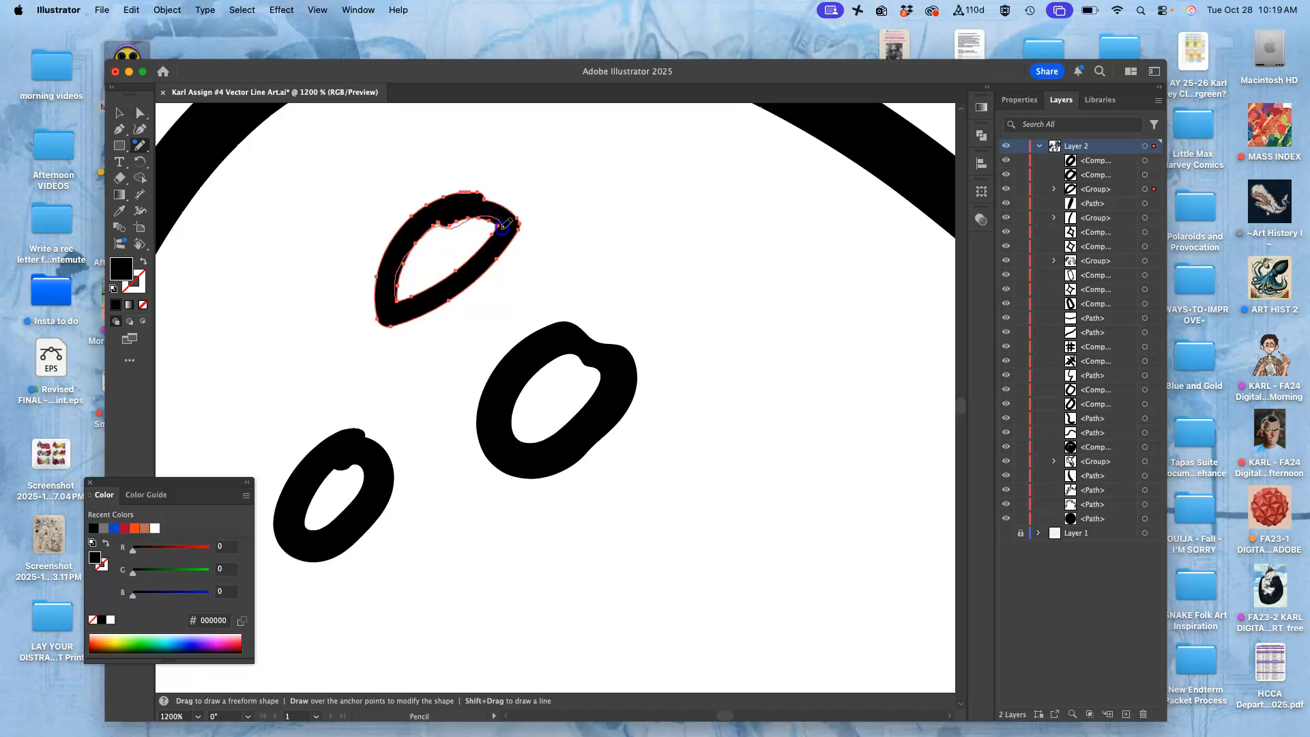
left_click_drag(460, 270, 453, 272)
left_click(390, 311, "super")
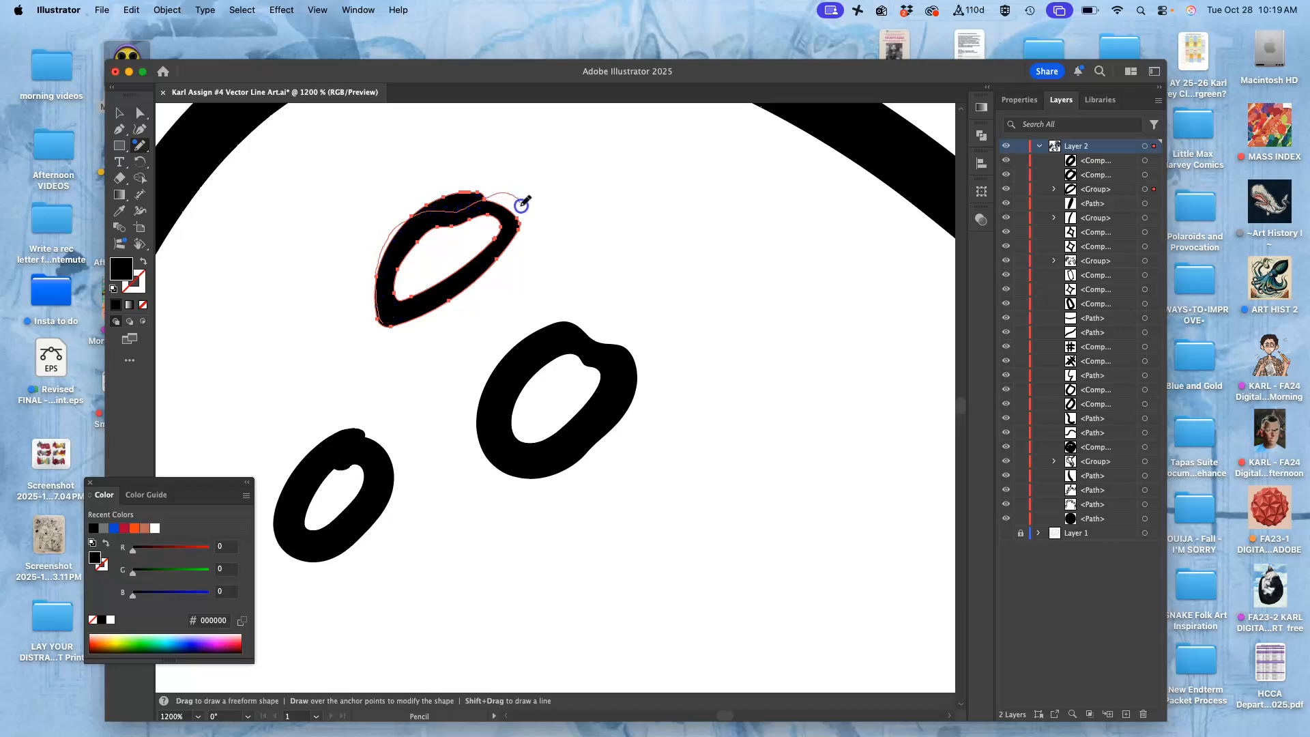
left_click_drag(516, 232, 505, 246)
key("super+z")
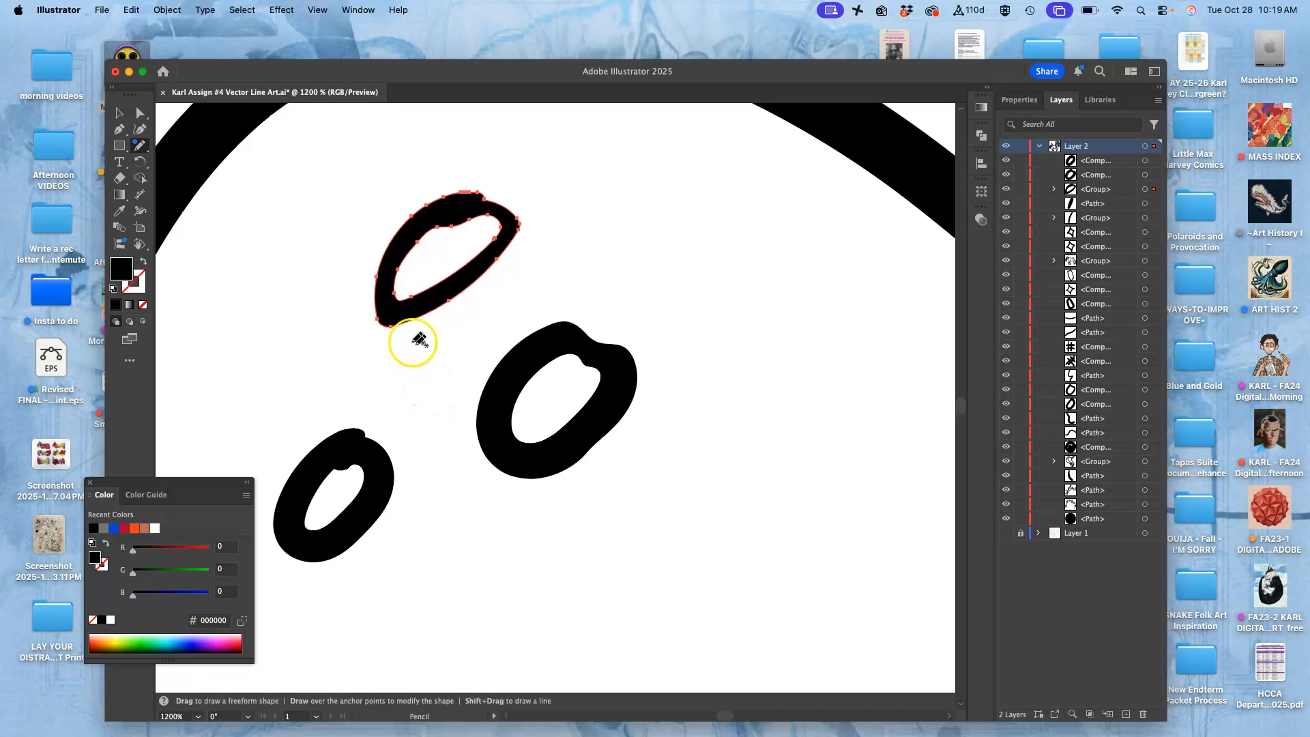
mouse_move(387, 288)
left_mouse_down()
mouse_move(380, 316)
mouse_move(396, 323)
left_mouse_up()
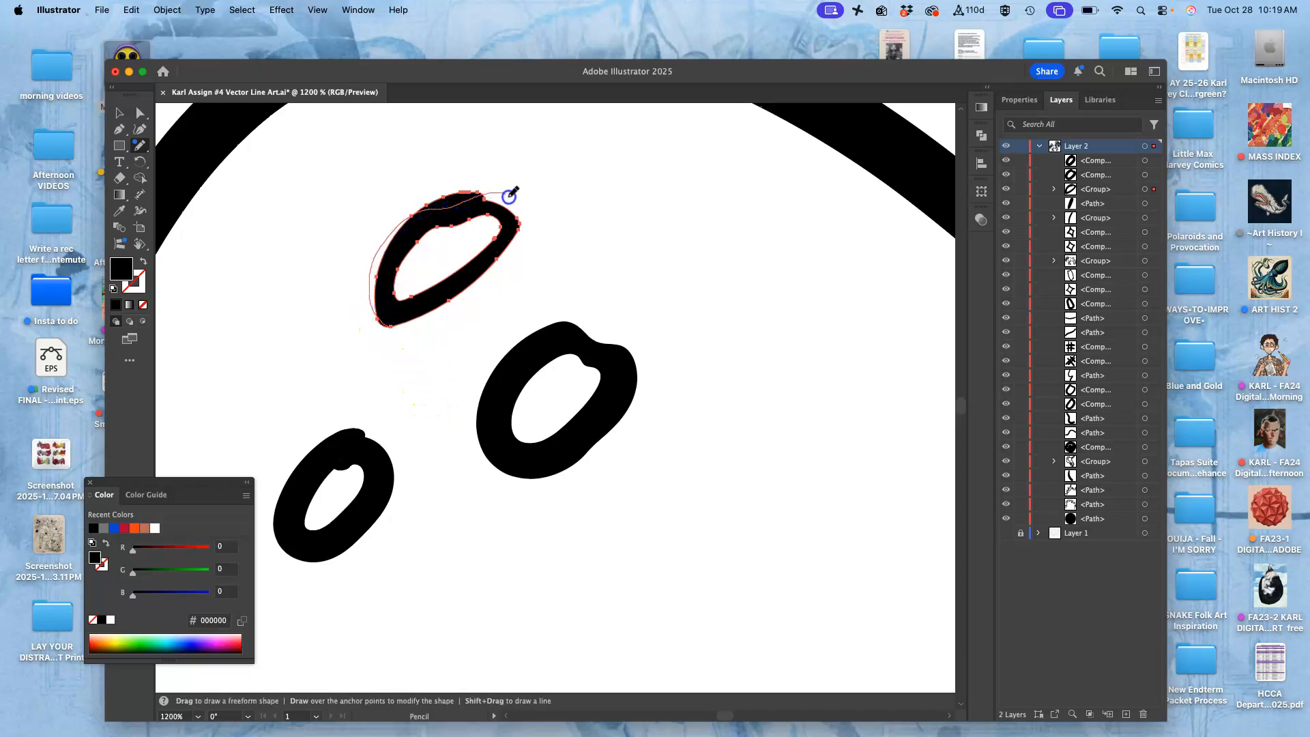
left_click_drag(513, 235, 517, 229)
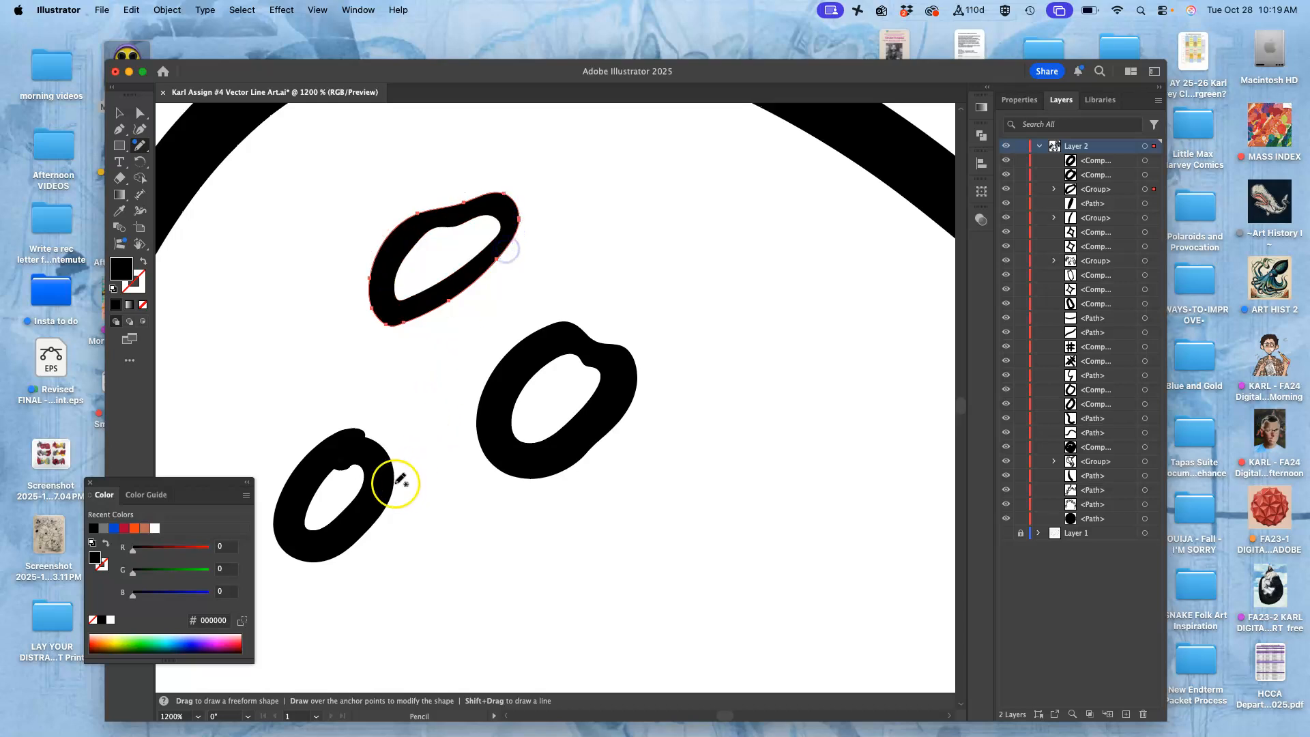
- Redraw the lower-left rump spot's contours with a notched upper edge and slim the rightmost spot's lower-left edge with the Pencil tool
left_click(367, 461, "super")
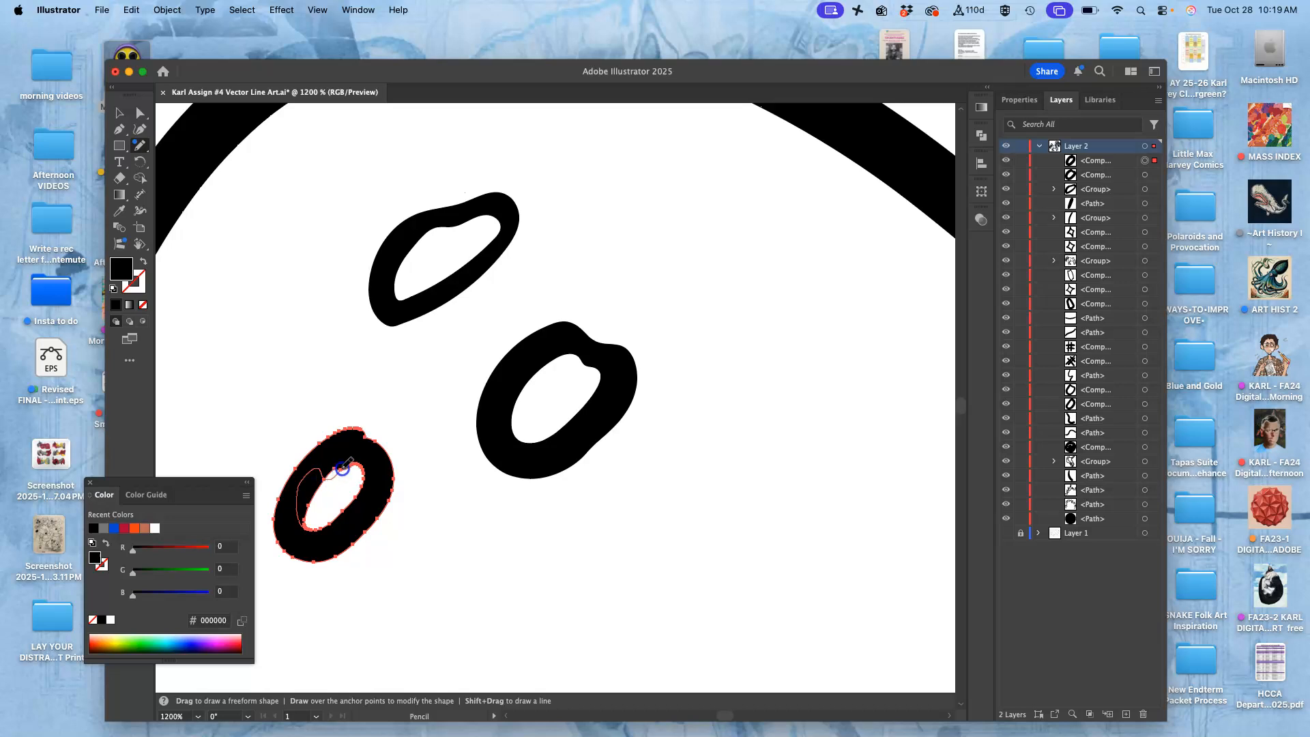
left_click_drag(368, 468, 364, 475)
left_click(381, 500, "super")
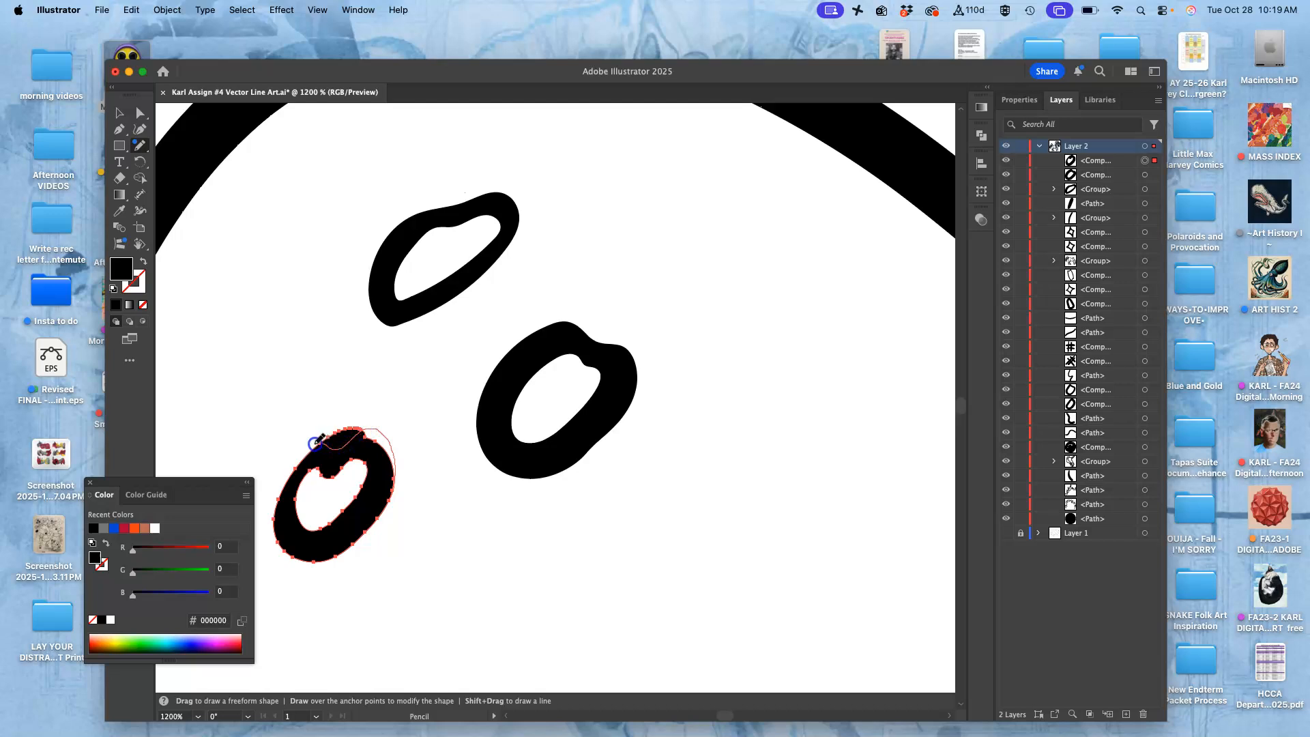
left_click_drag(273, 519, 275, 524)
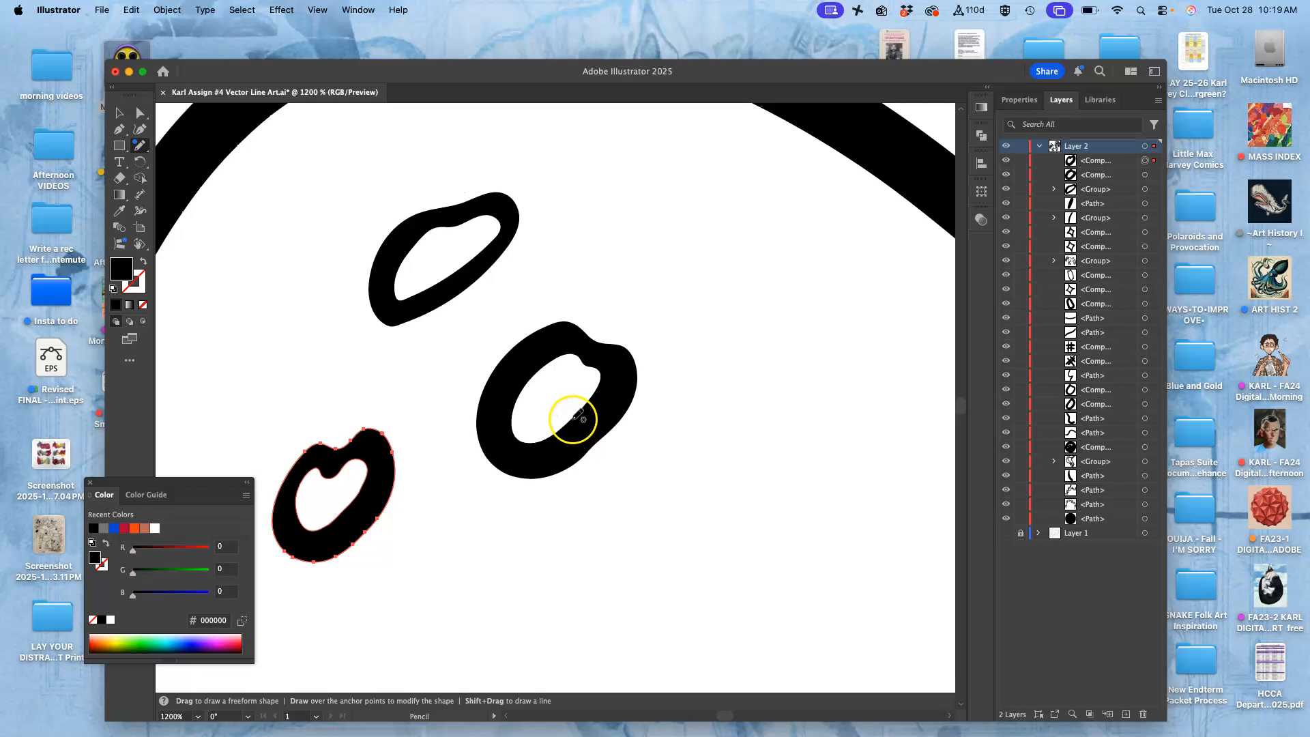
left_click(594, 424, "super")
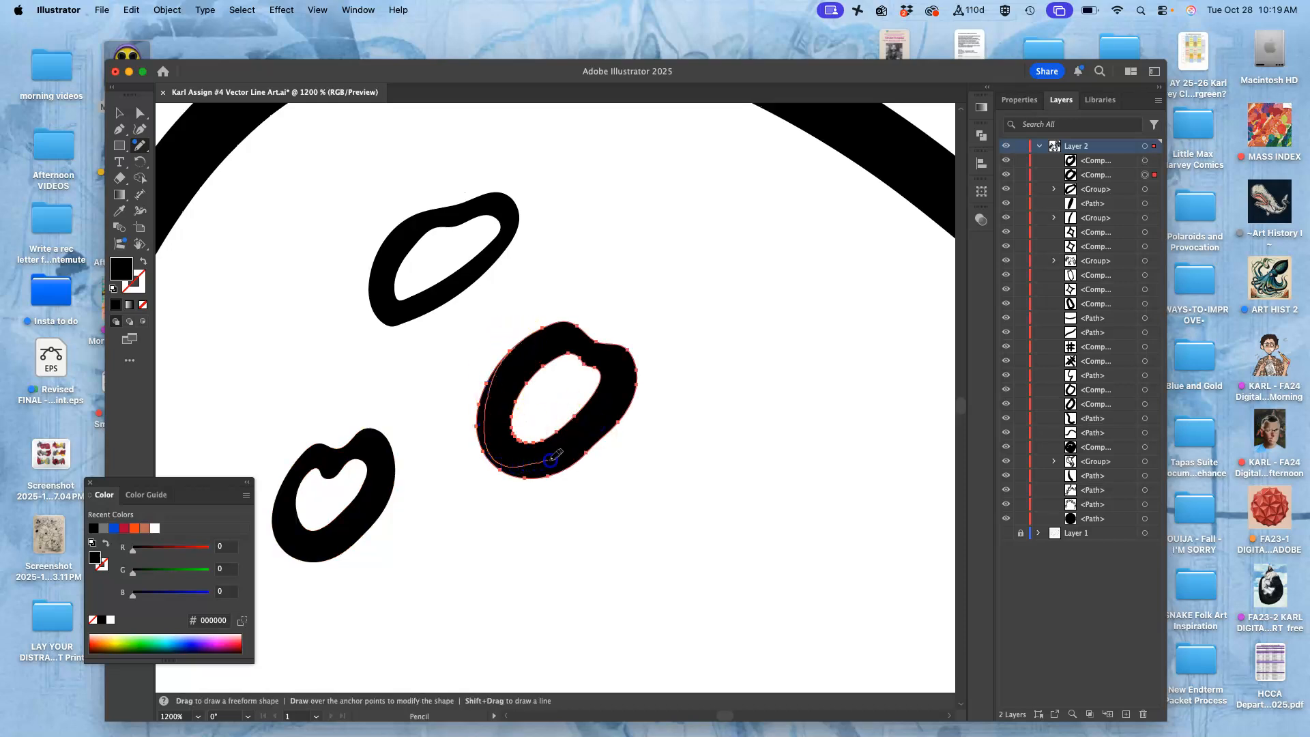
left_click_drag(621, 422, 619, 424)
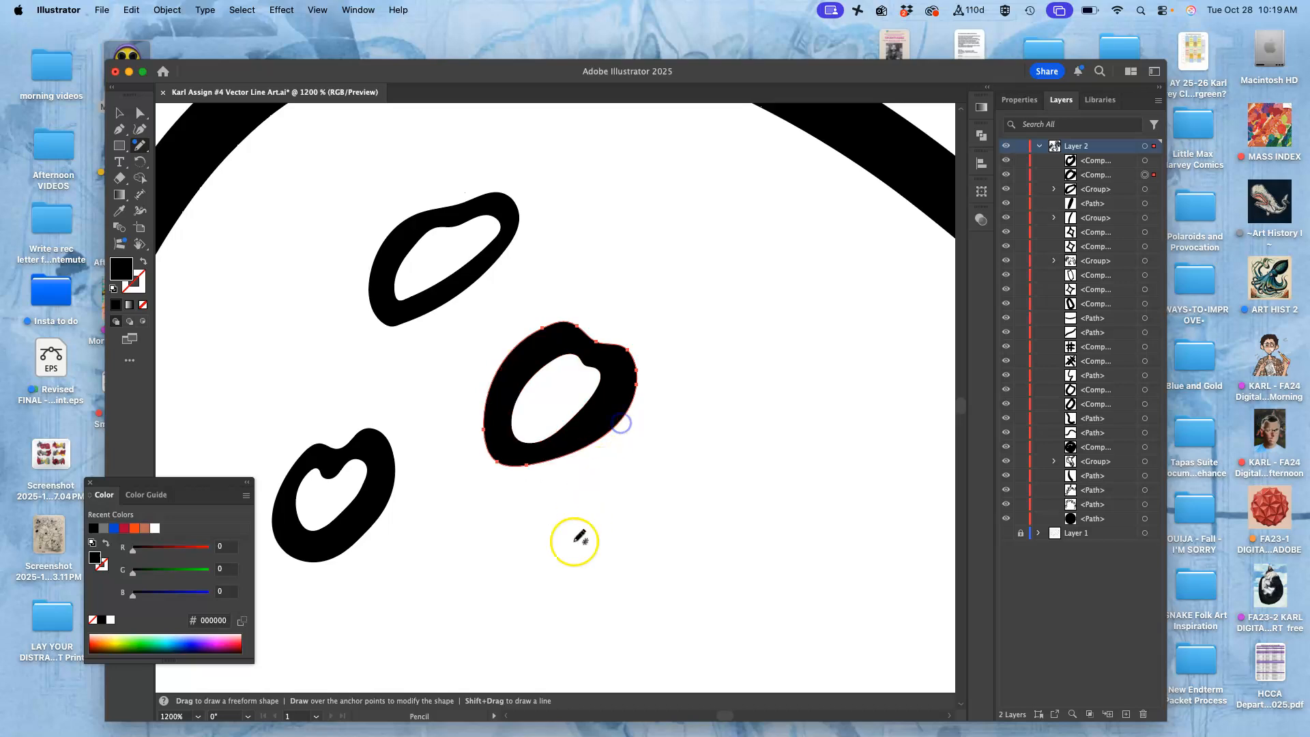
- Enlarge the rightmost rump spot to roughly one and a half times its size and shift it slightly up and left
key("super+minus")
key("super+minus")
key("super+minus")
key("super+minus")
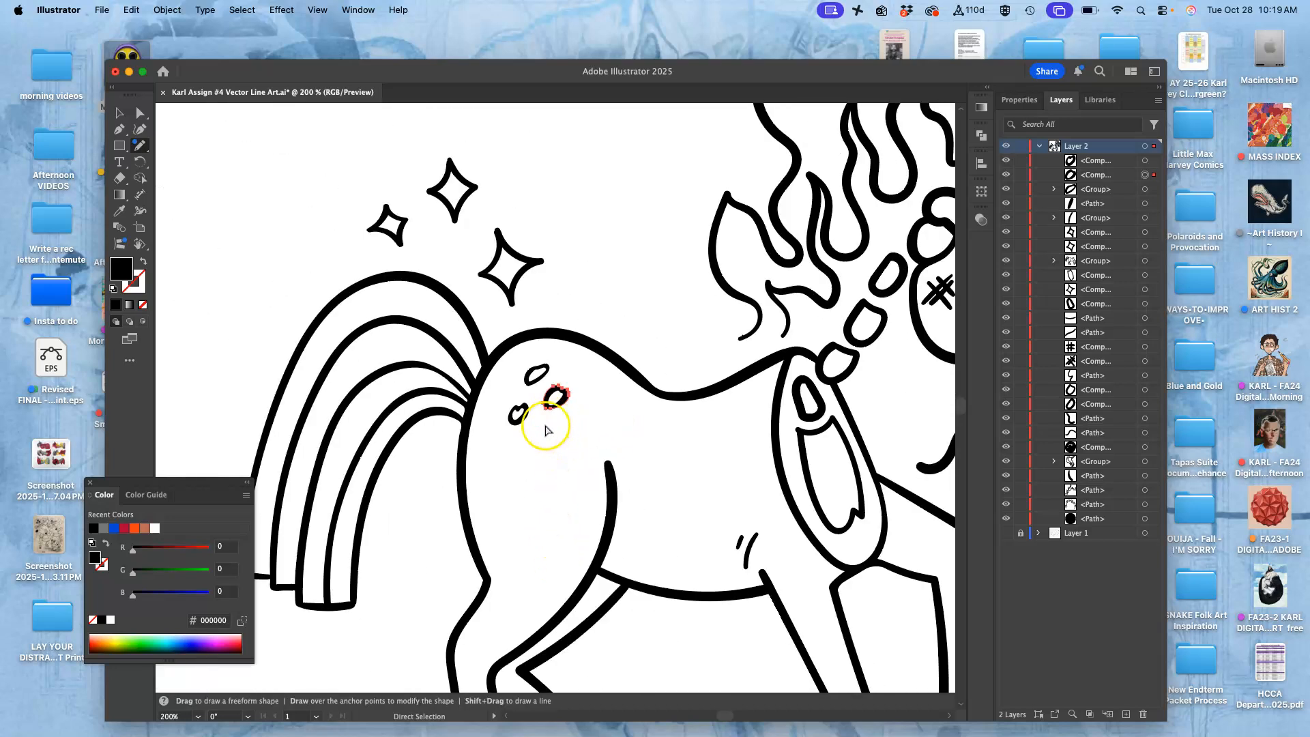
left_click(138, 114)
left_click(554, 394)
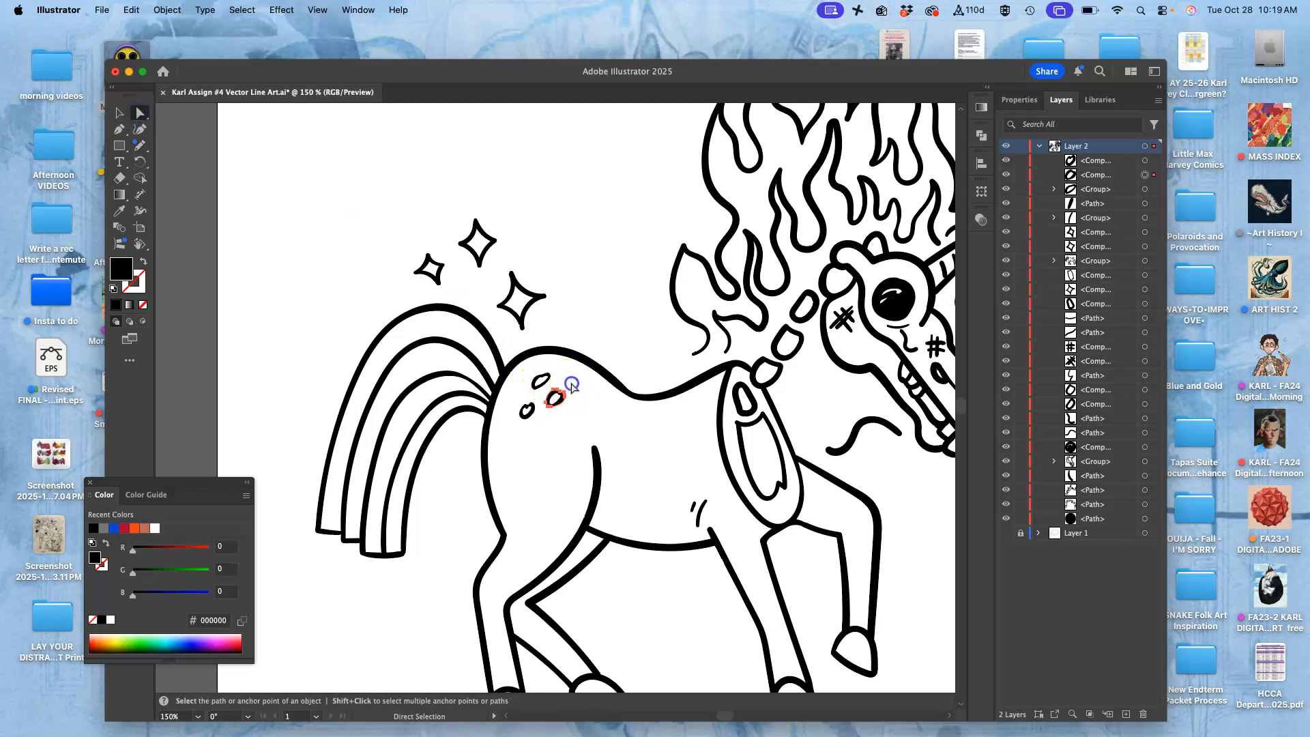
left_click(119, 112)
key("super+equal")
key("super+equal")
key("super+equal")
key("super+equal")
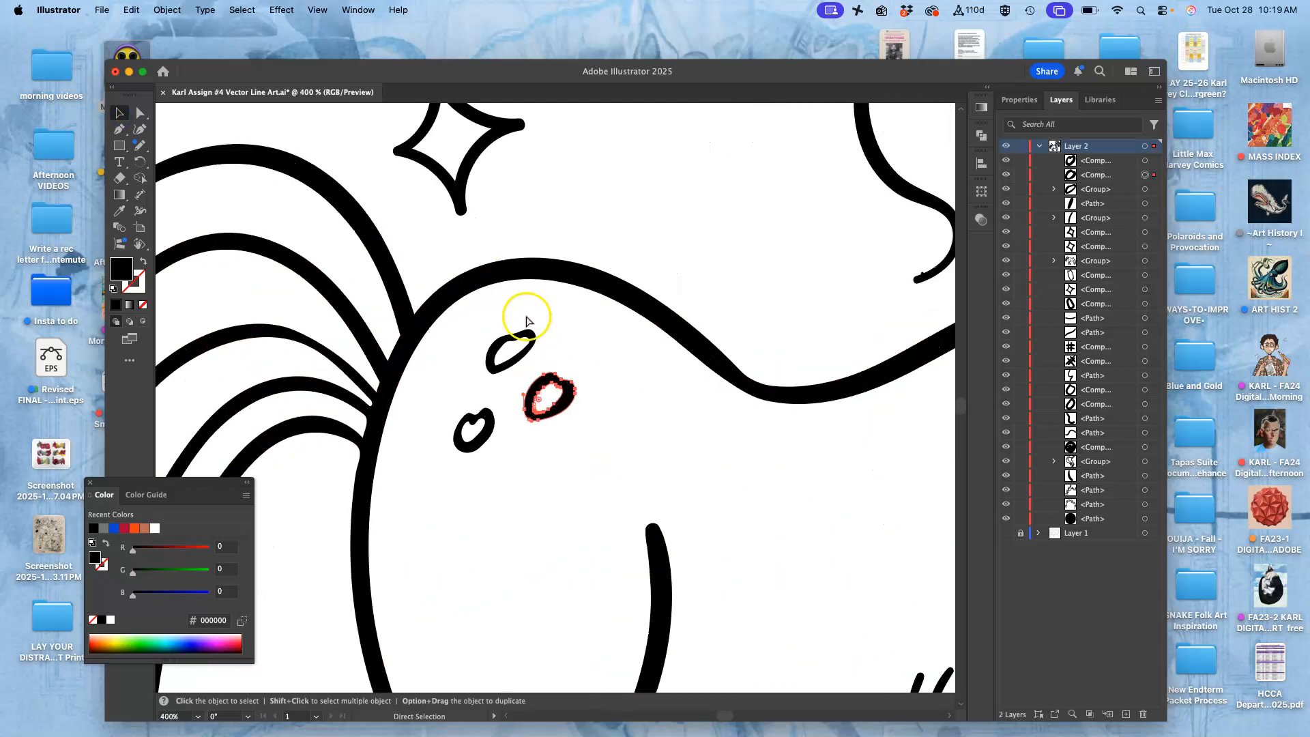
left_click_drag(584, 438, 627, 464)
left_click_drag(595, 434, 579, 425)
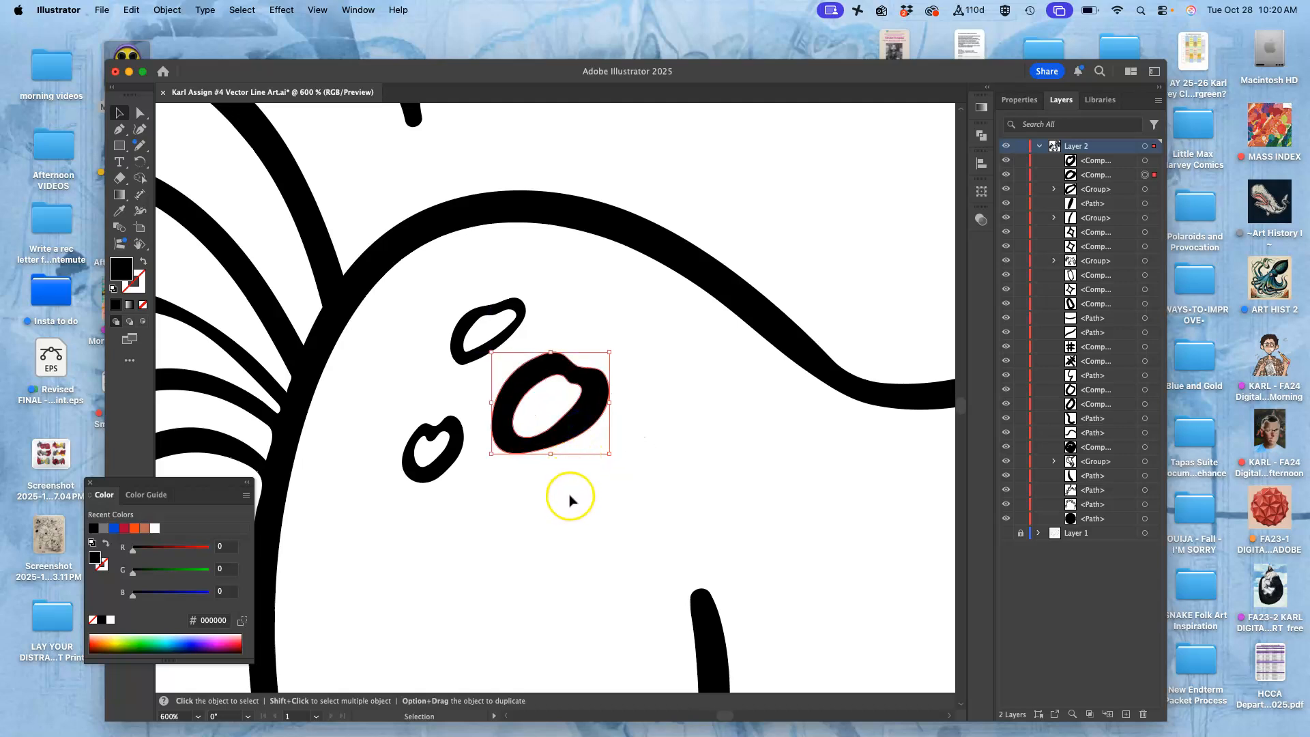
key("Return")
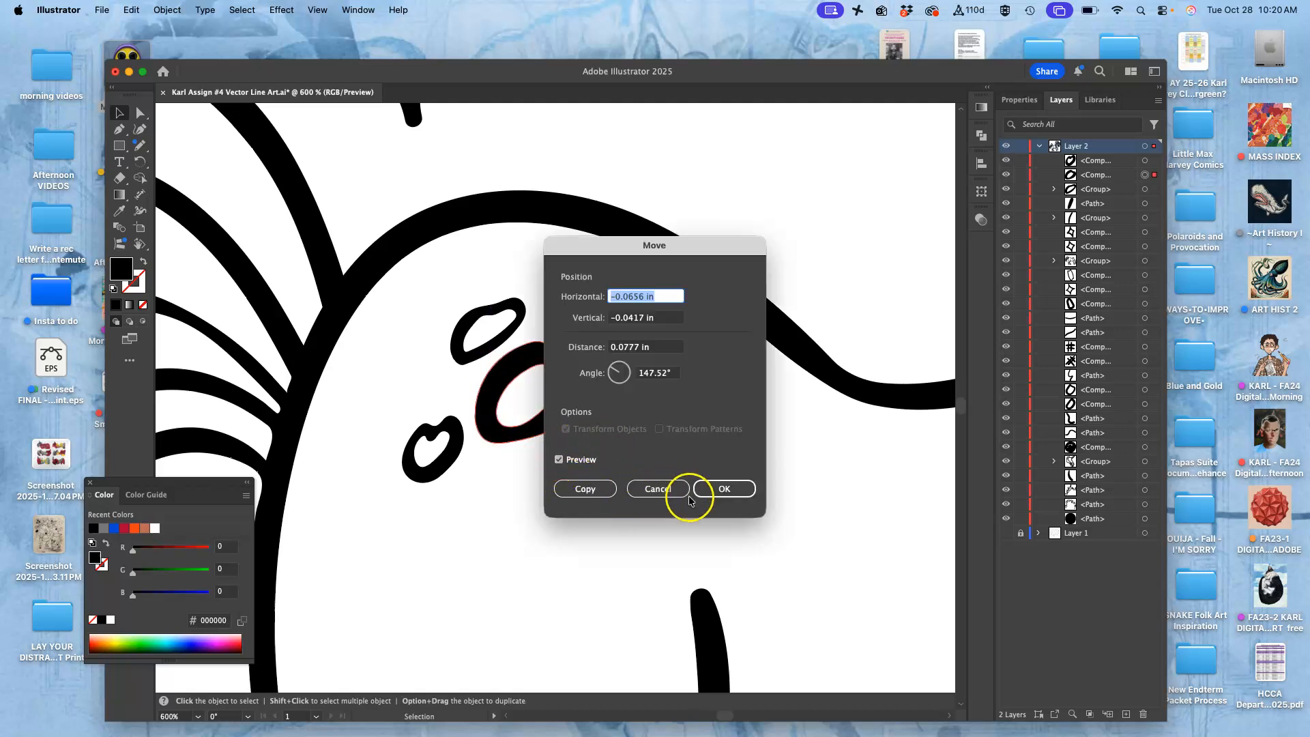
left_click(672, 489)
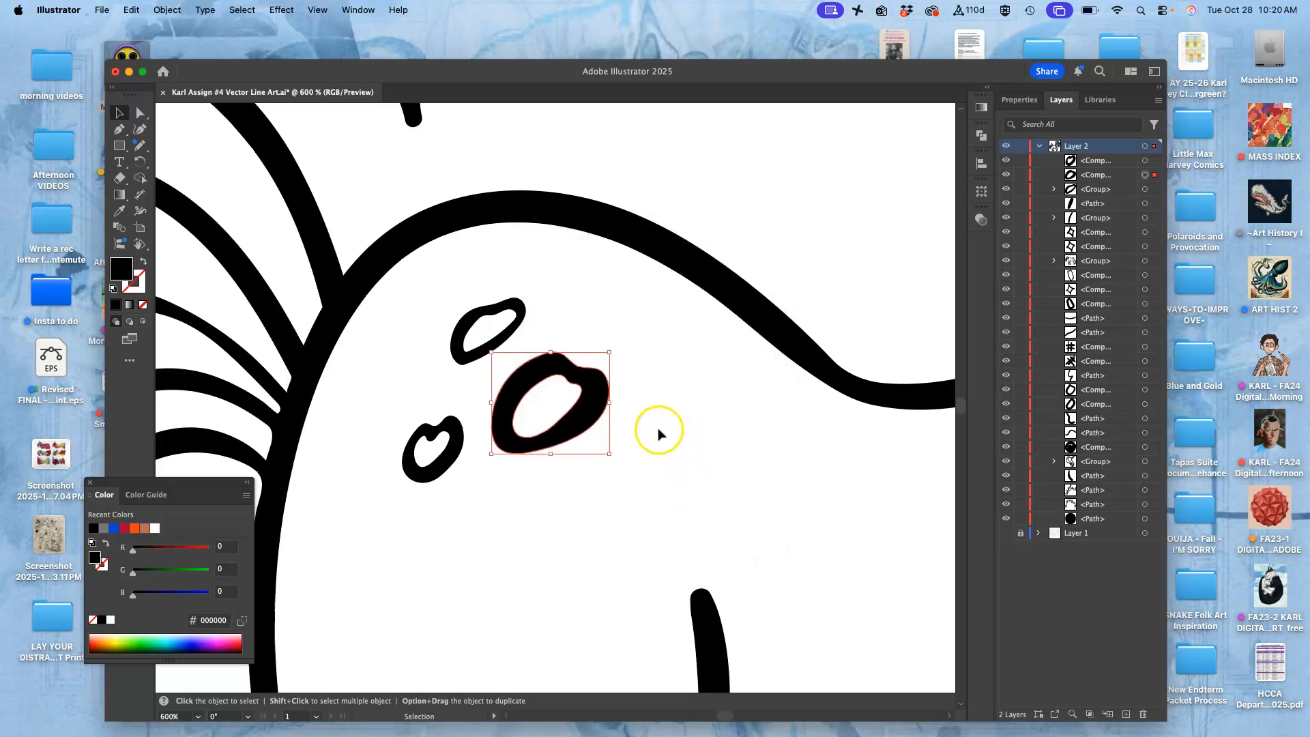
- Enlarge the topmost rump spot down and to the left, and rotate it slightly counterclockwise
left_click(139, 113)
left_click(493, 316)
left_click(515, 306)
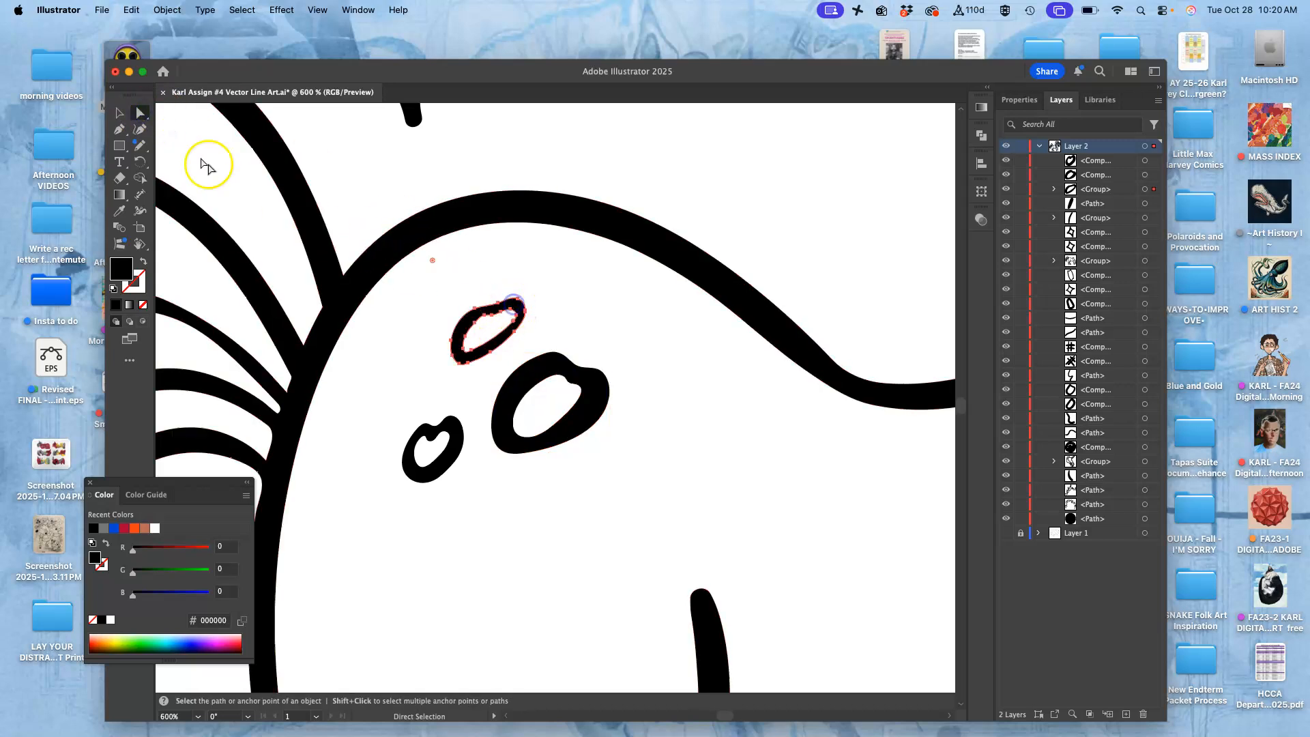
left_click(119, 112)
left_click_drag(450, 365, 414, 392)
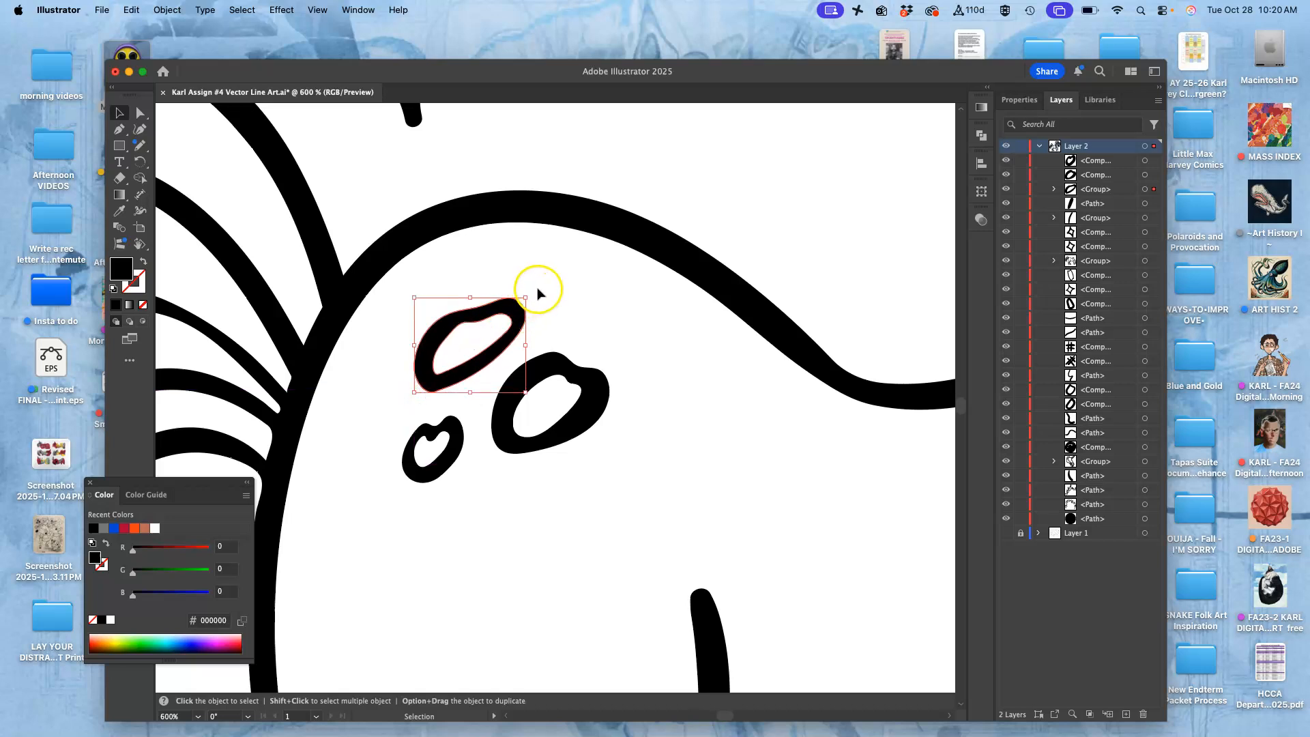
left_click_drag(532, 295, 497, 292)
- Enlarge the lower-left rump spot slightly and rotate it a few degrees clockwise
left_click(451, 440)
left_click_drag(463, 482, 437, 470)
mouse_move(464, 412)
left_mouse_down()
mouse_move(502, 415)
mouse_move(471, 420)
left_mouse_up()
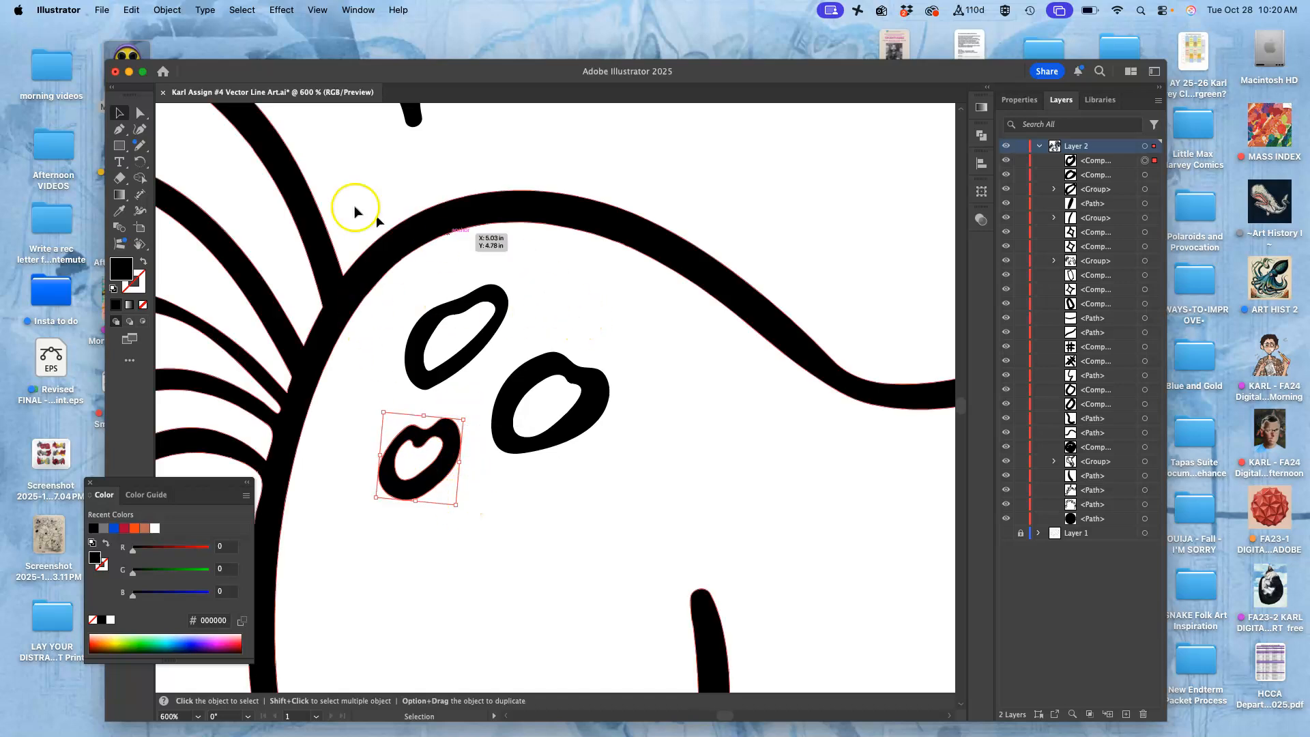
- Thin the rightmost rump spot's outline by redrawing its outer left edge and inner contour with the Pencil tool
left_click(141, 145)
left_click(181, 176)
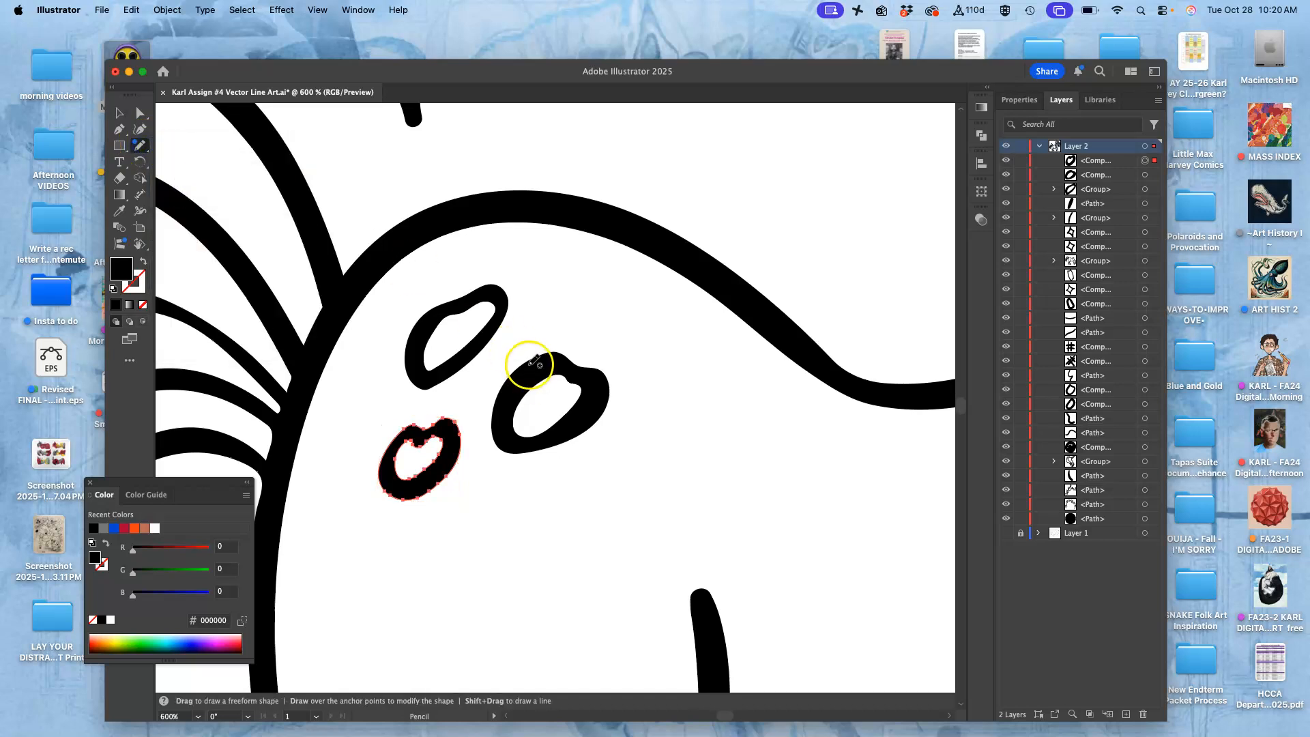
left_click(551, 361, "super")
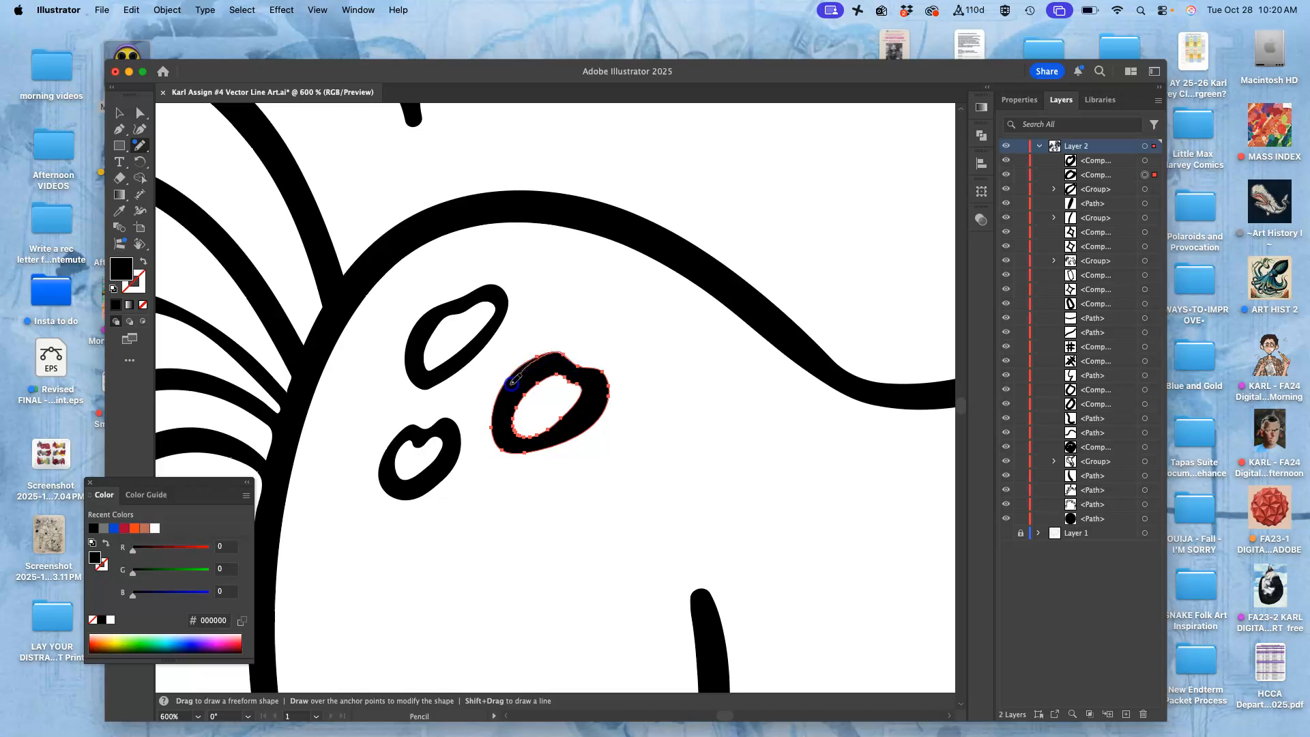
left_click_drag(501, 450, 506, 453)
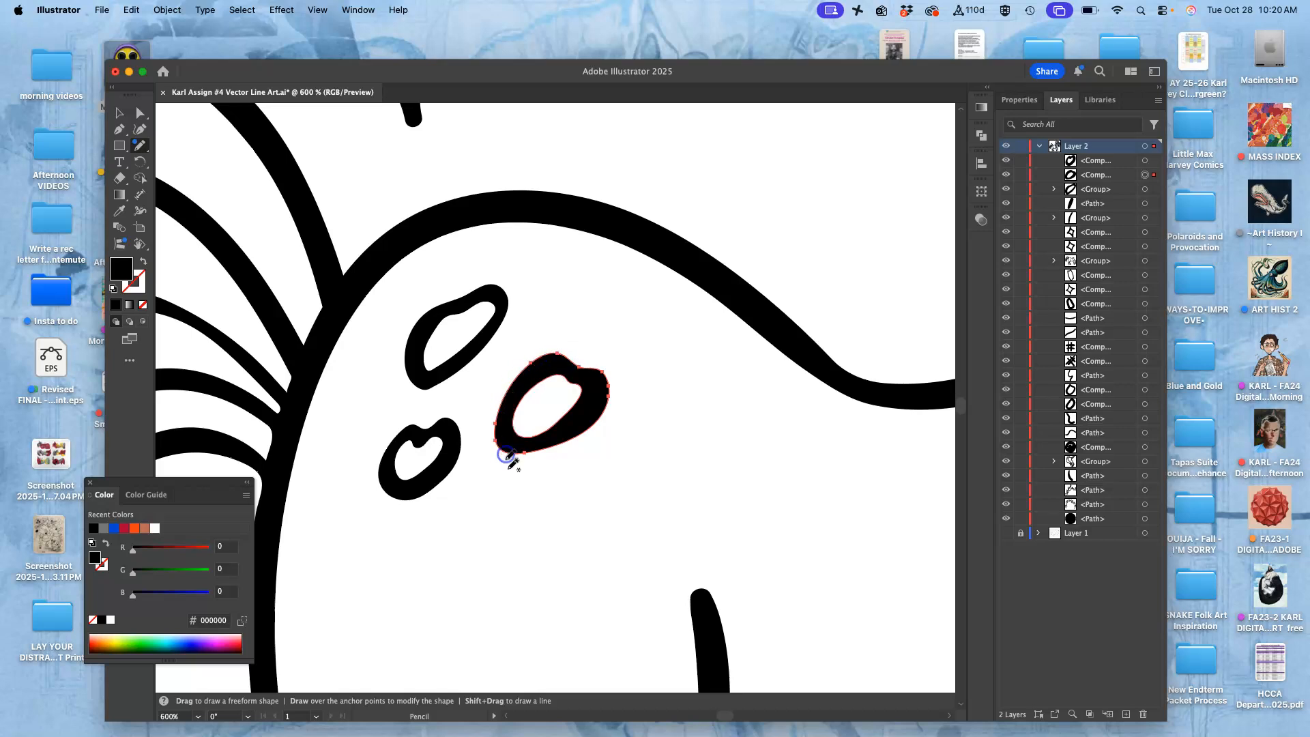
left_click_drag(581, 375, 575, 376)
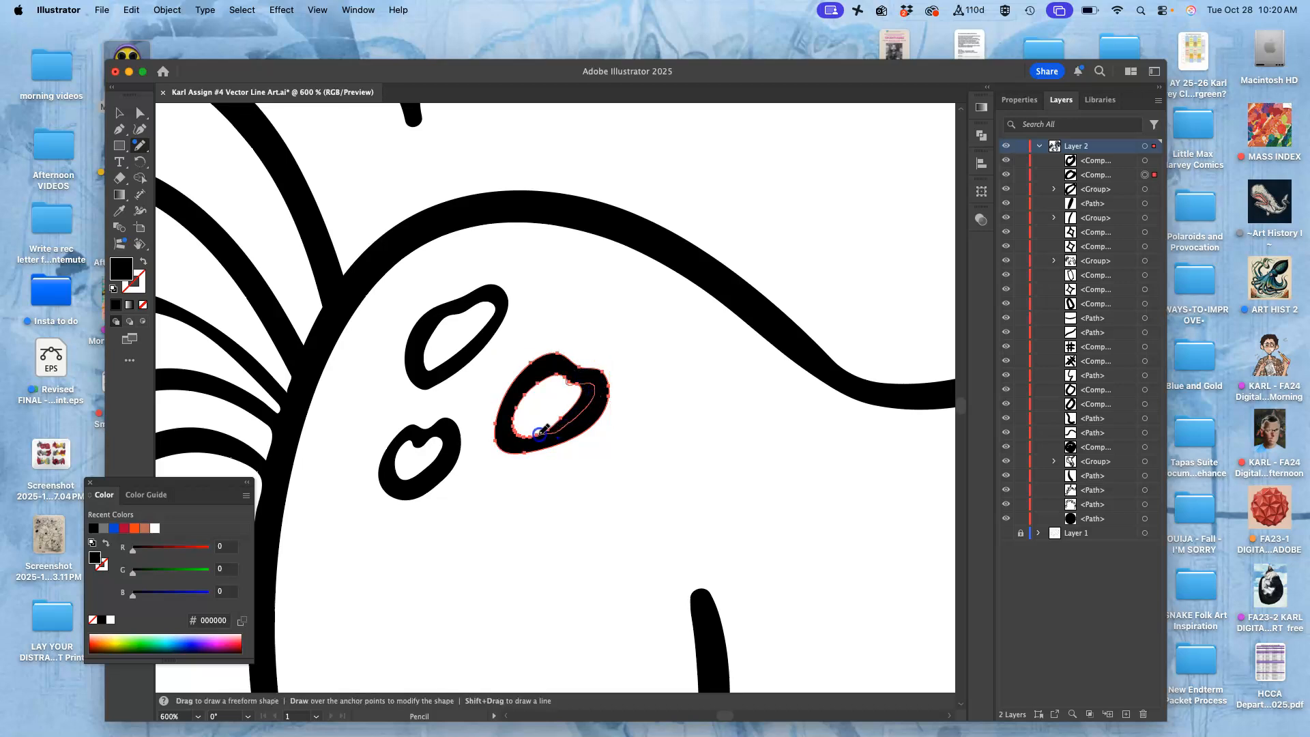
left_click_drag(541, 432, 530, 434)
- Redraw the inner contours of the topmost and lower-left rump spots with the Pencil tool to thin their outlines, and deselect everything
left_click(440, 321, "super")
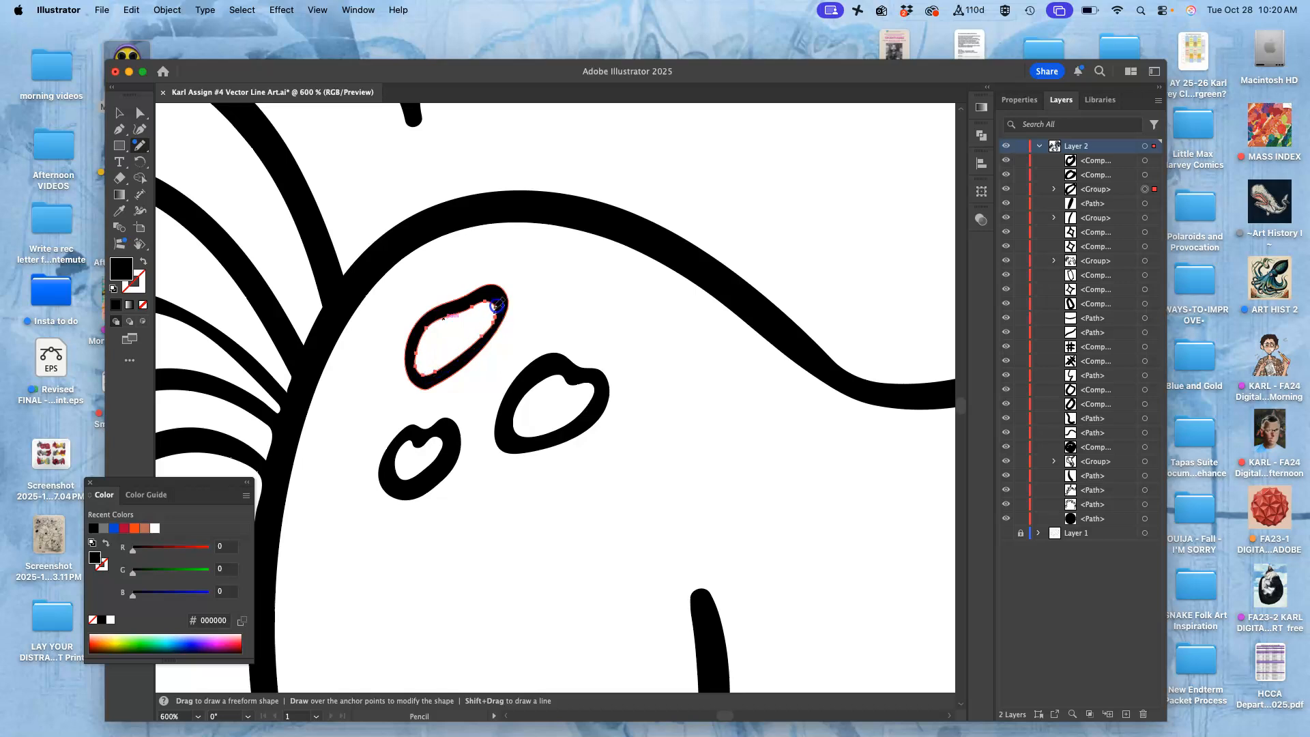
left_click(450, 438, "super")
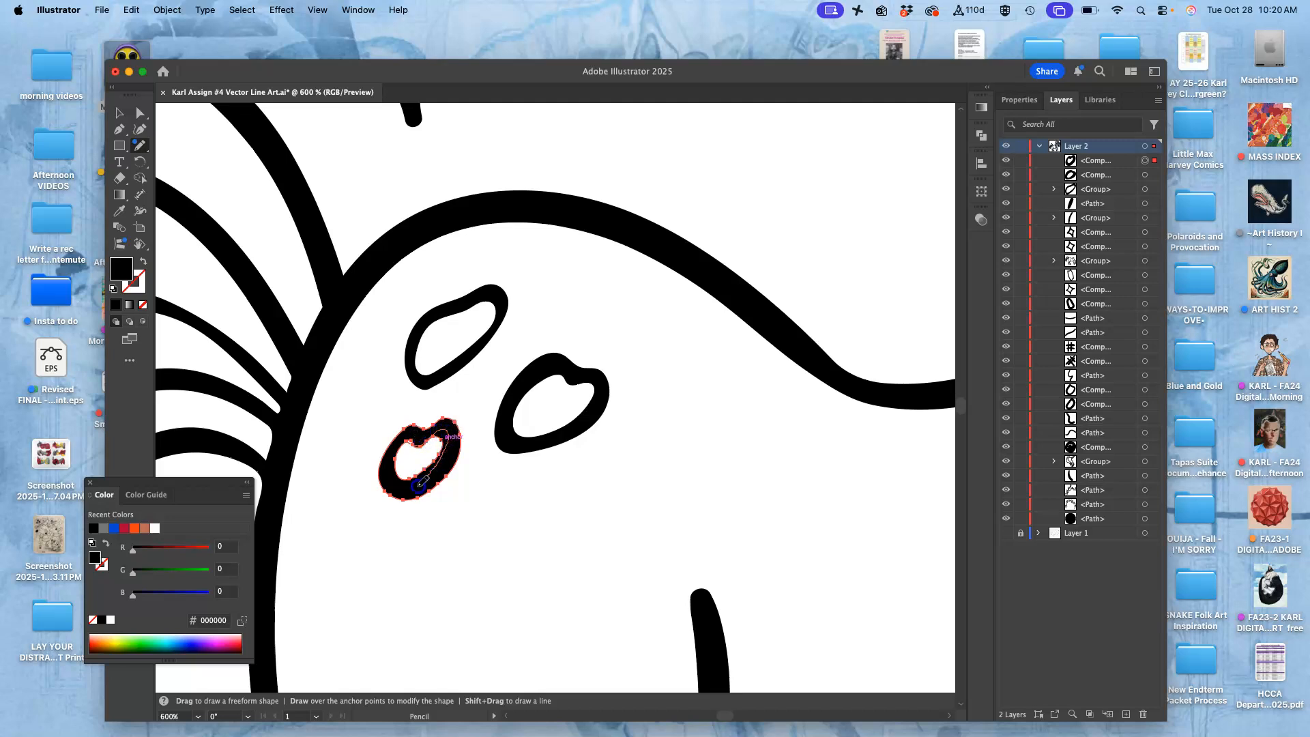
left_click_drag(393, 460, 405, 445)
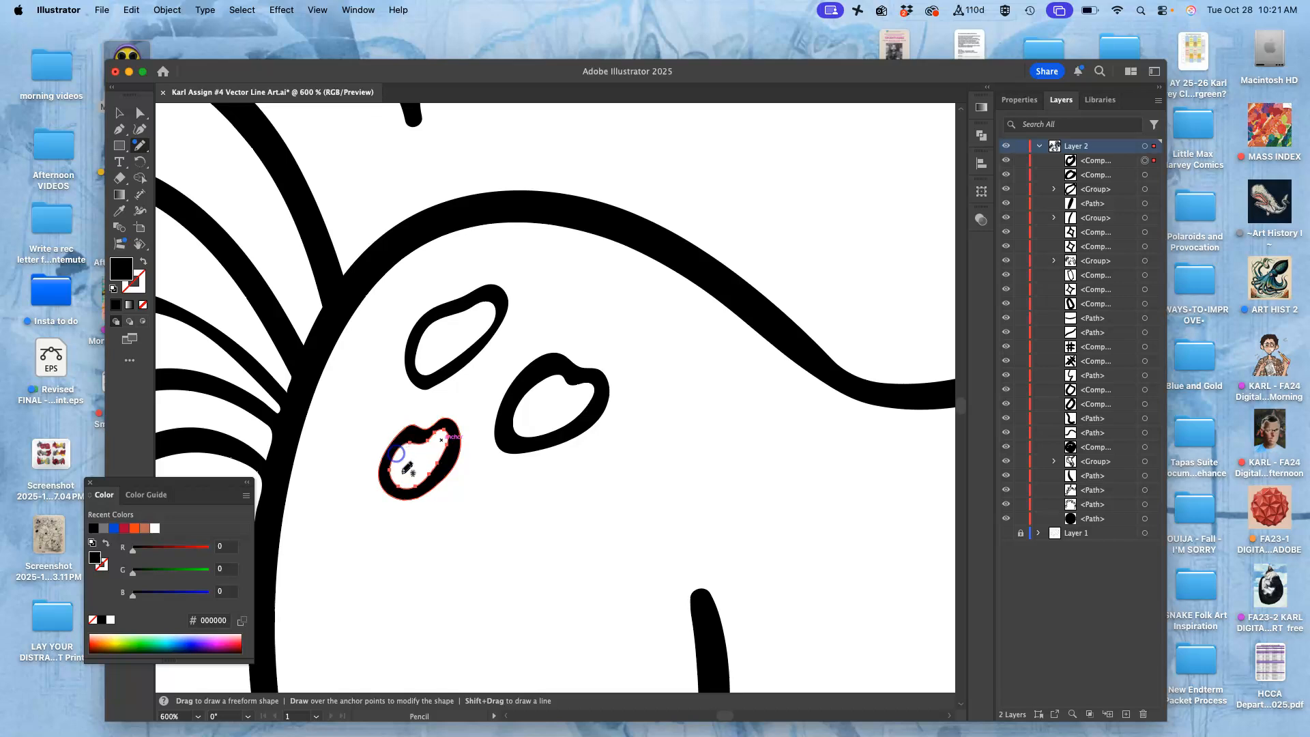
left_click(483, 497, "super")
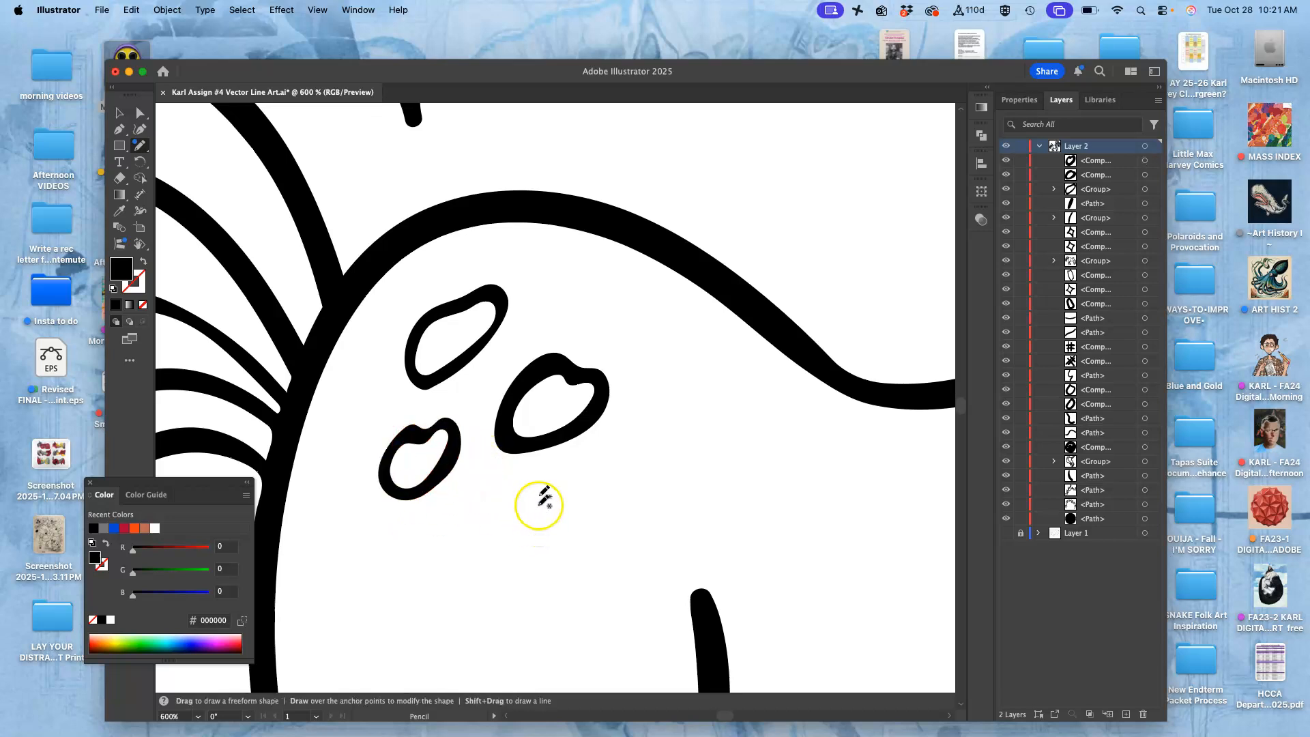
- Review the whole unicorn on the artboard and select the pointed inner shape inside the chest oval for a closer look
key("super+1")
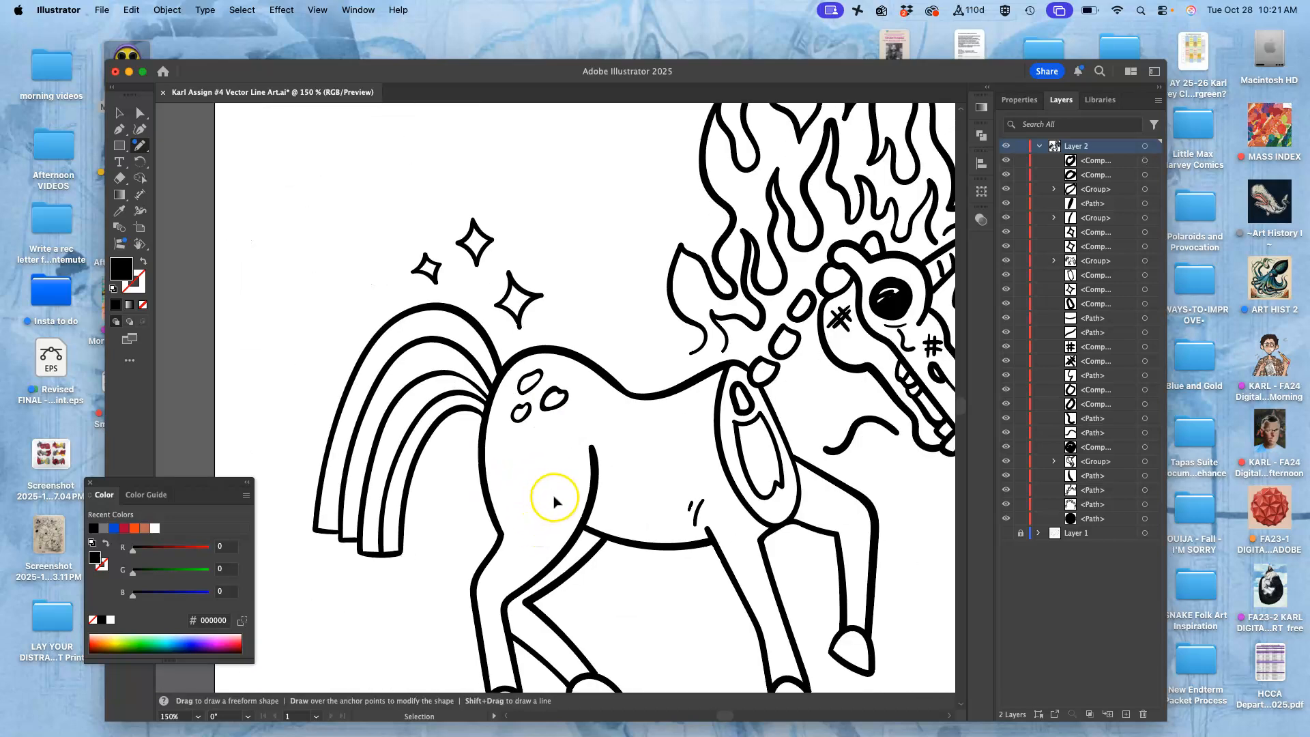
scroll(584, 464, "right", 5)
scroll(585, 464, "down", 2)
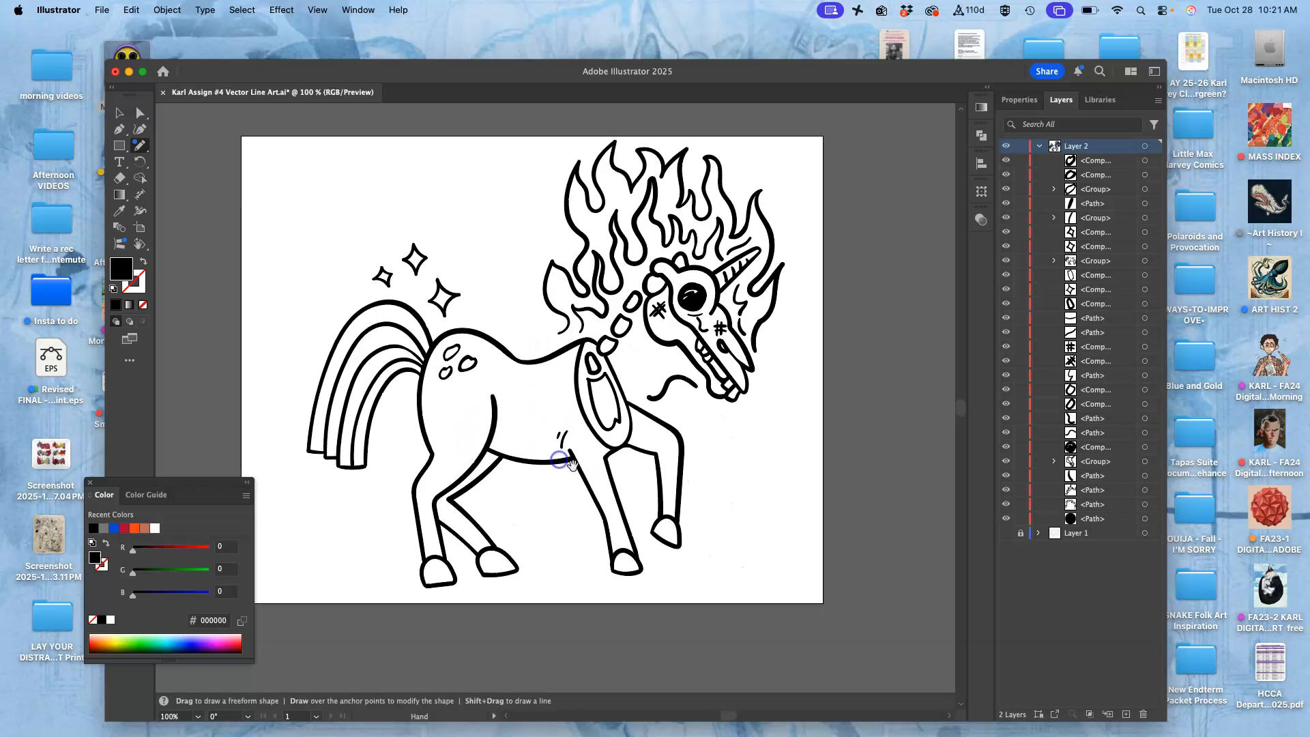
key("super+equal")
key("super+equal")
key("super+equal")
key("super+equal")
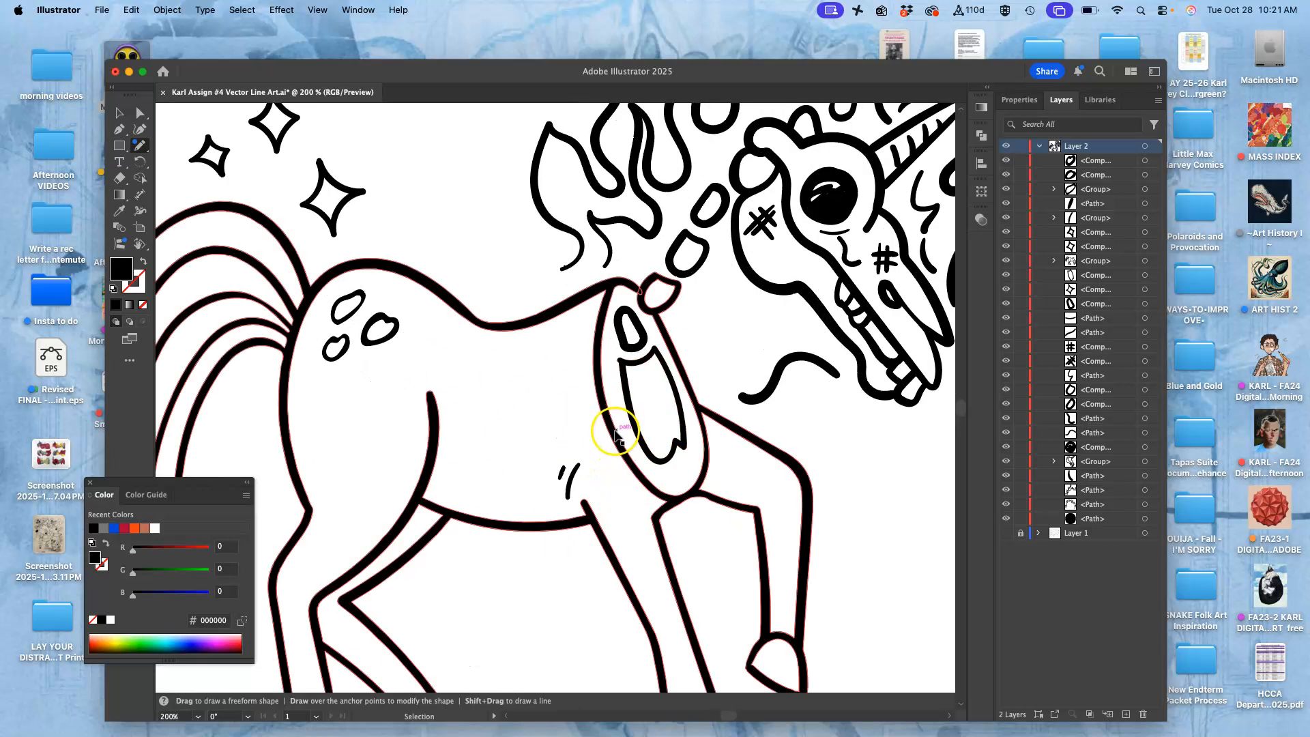
key("space")
left_click_drag(640, 383, 444, 339)
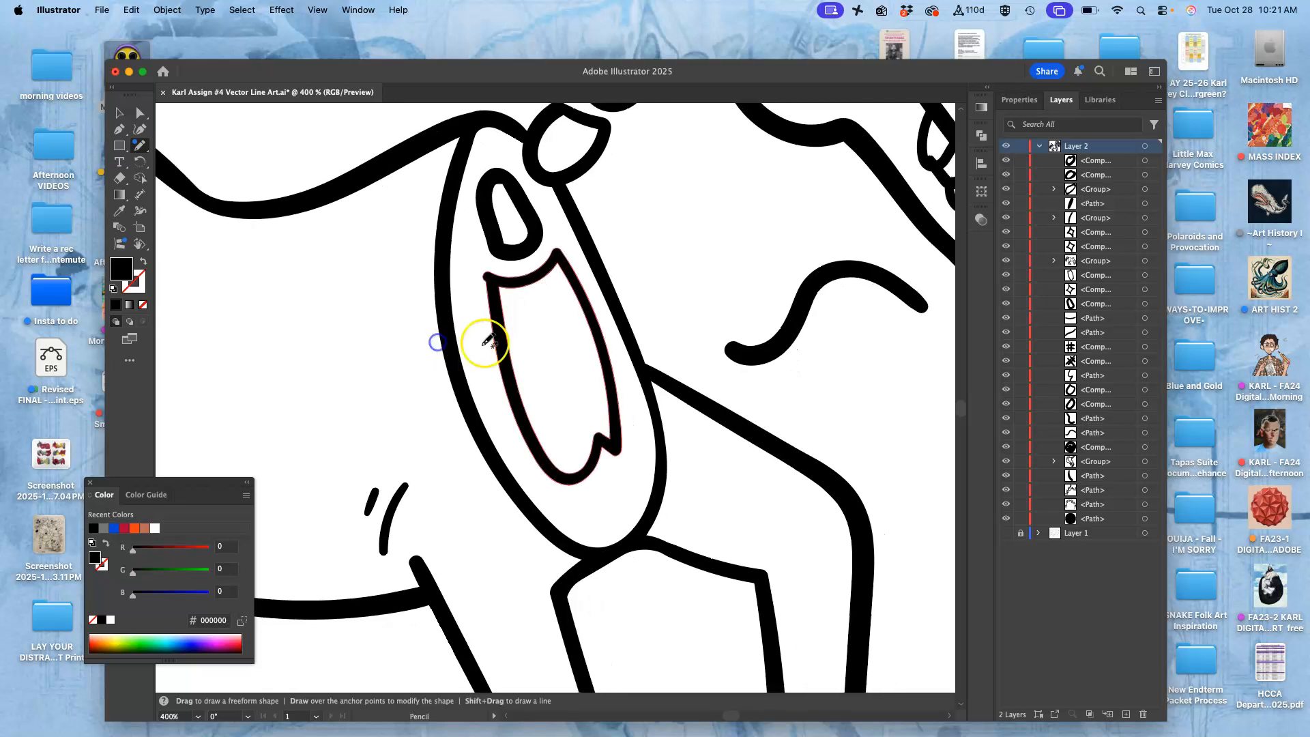
key("super")
left_click(496, 293, "super")
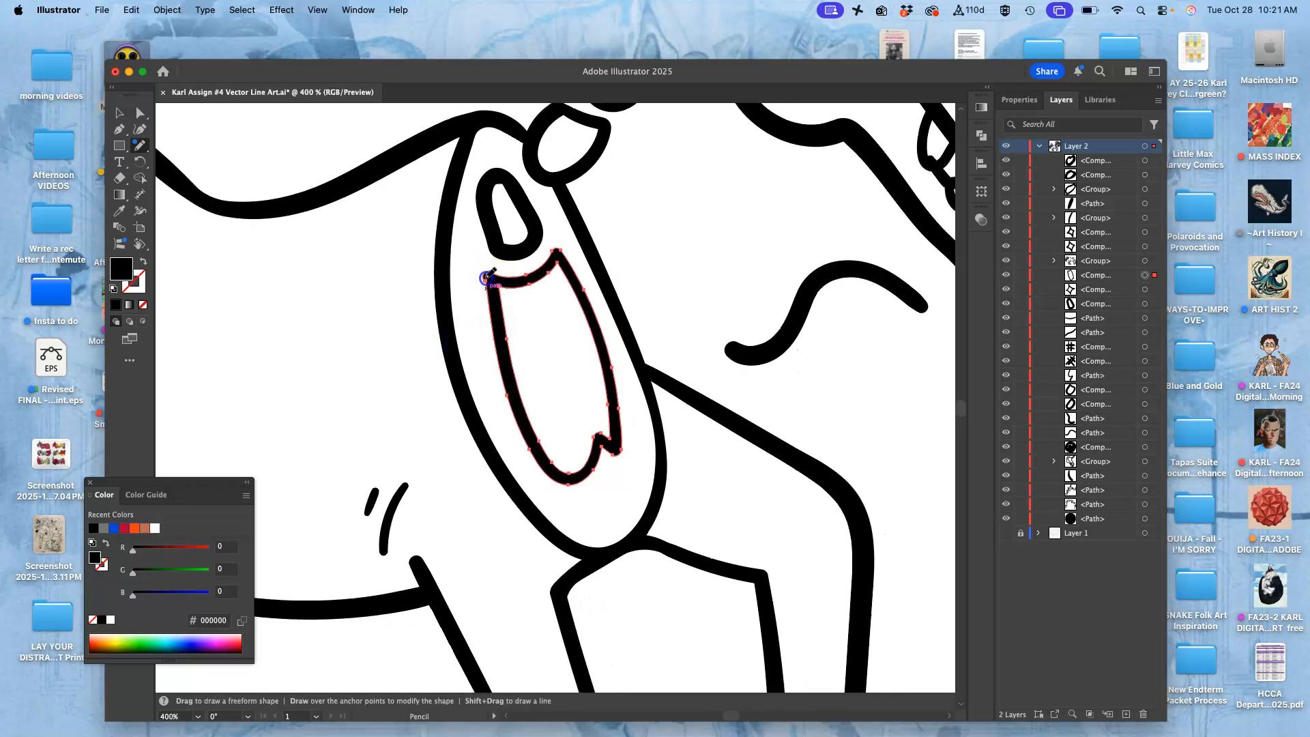
- Select the solid black eye on the unicorn's head and smooth its uneven outer right edge with the Pencil tool
key("space")
left_click_drag(707, 258, 398, 559)
mouse_move(583, 267)
left_mouse_down()
mouse_move(620, 258)
mouse_move(602, 289)
mouse_move(629, 268)
mouse_move(576, 229)
mouse_move(610, 234)
mouse_move(620, 251)
mouse_move(441, 506)
left_mouse_up()
key("super+equal")
key("super+equal")
key("super+equal")
key("space")
left_click_drag(593, 232, 430, 526)
left_click_drag(587, 184, 462, 505)
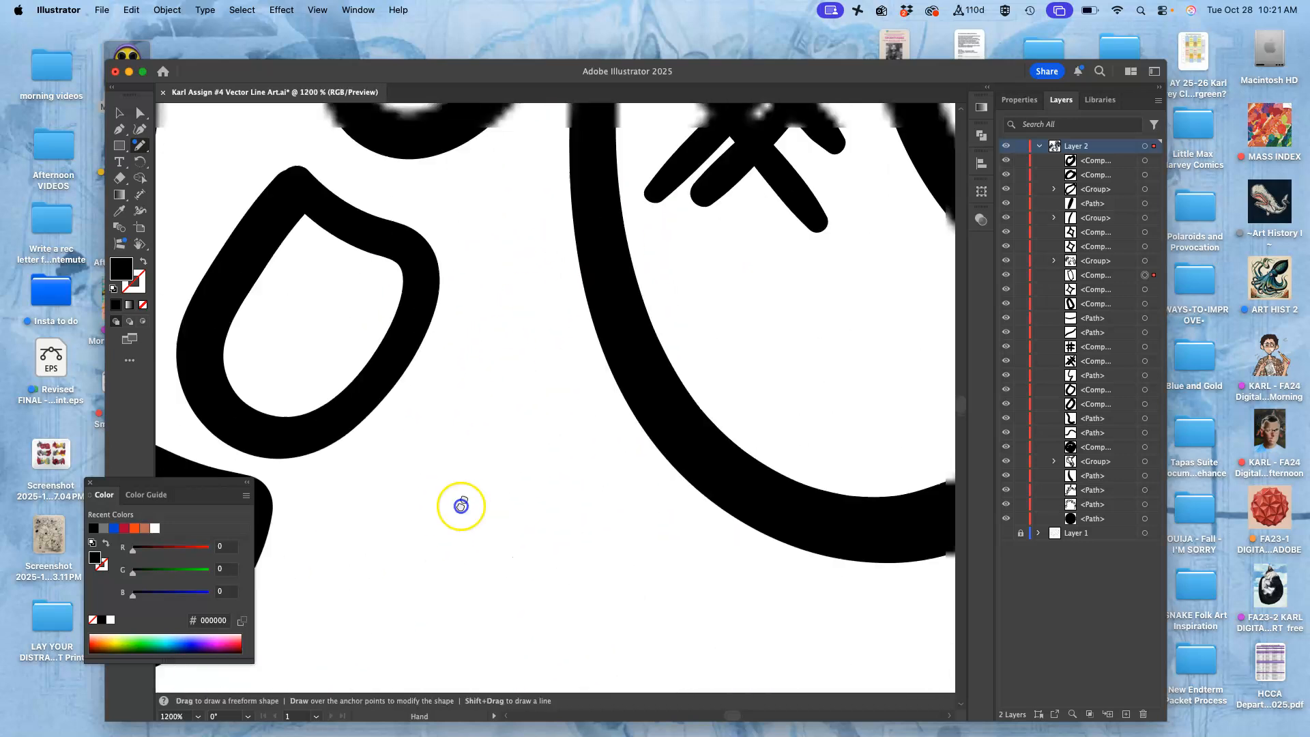
left_click_drag(591, 233, 318, 484)
left_click_drag(573, 262, 345, 225)
left_click_drag(569, 327, 453, 239)
left_click_drag(551, 196, 482, 272)
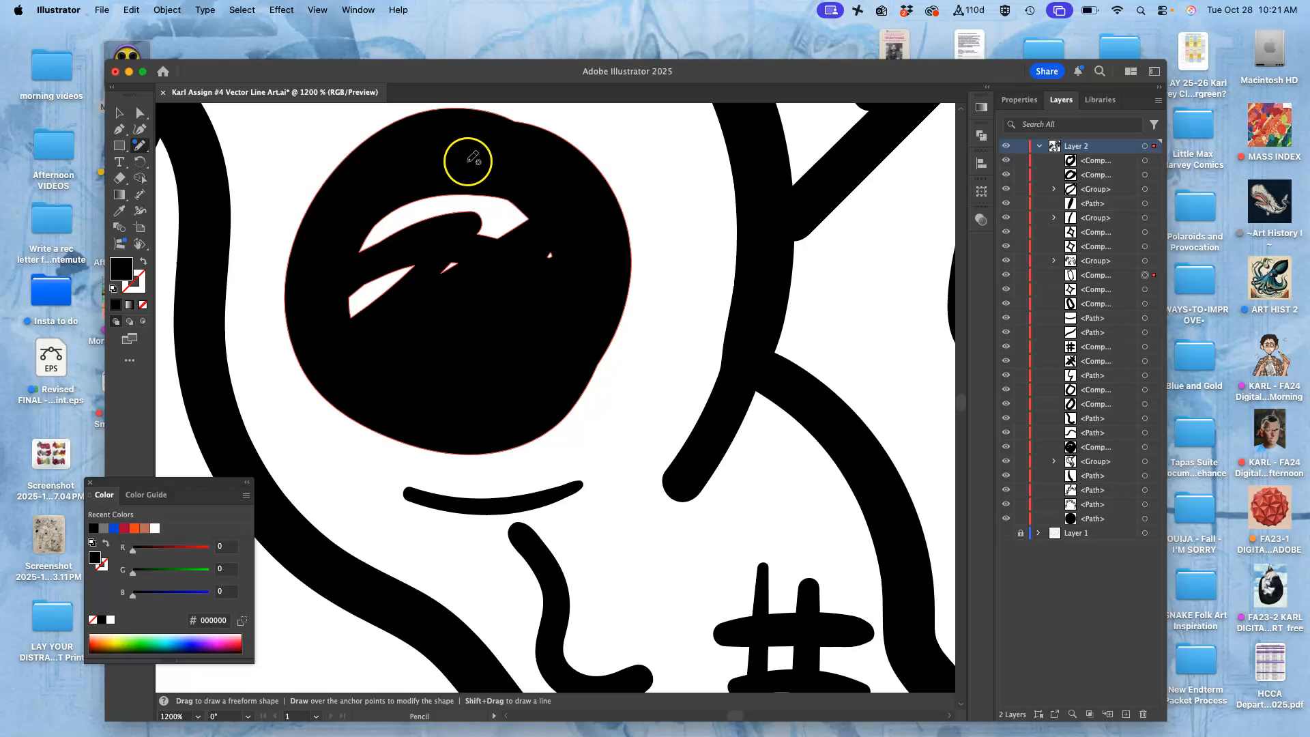
left_click(140, 113)
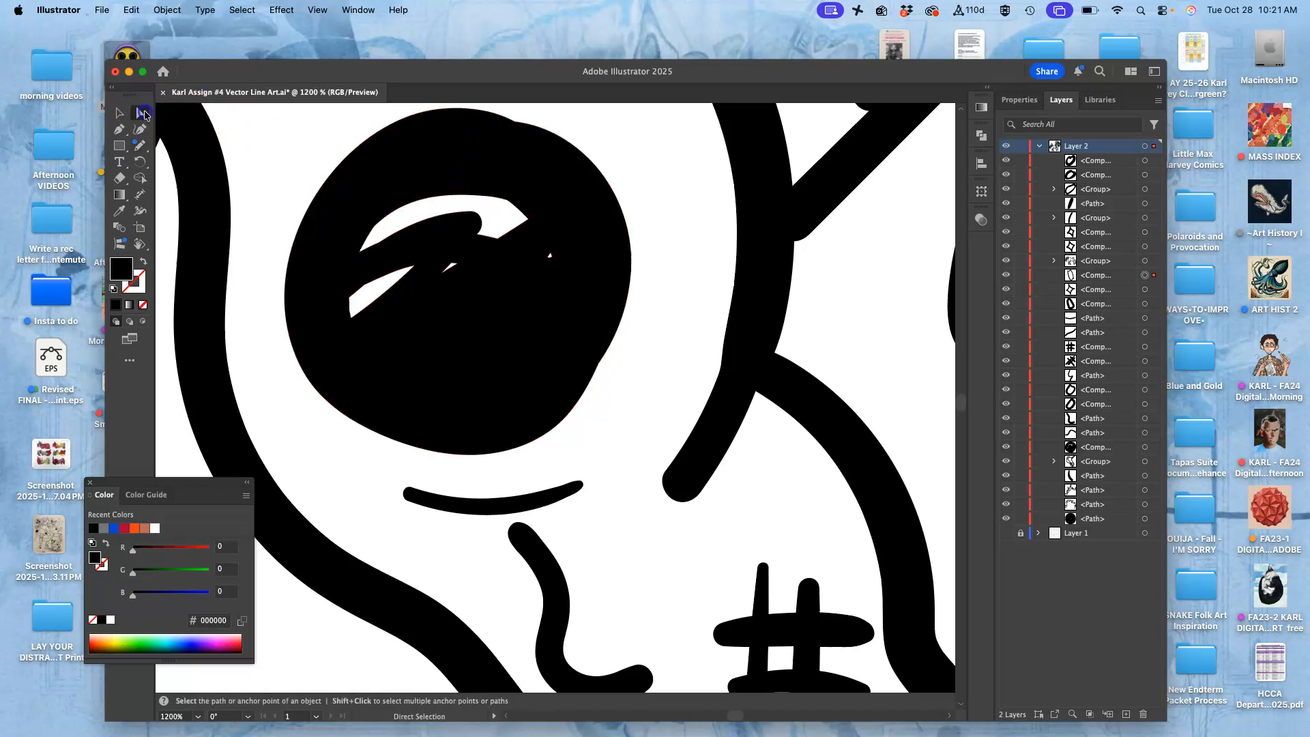
left_click(503, 167)
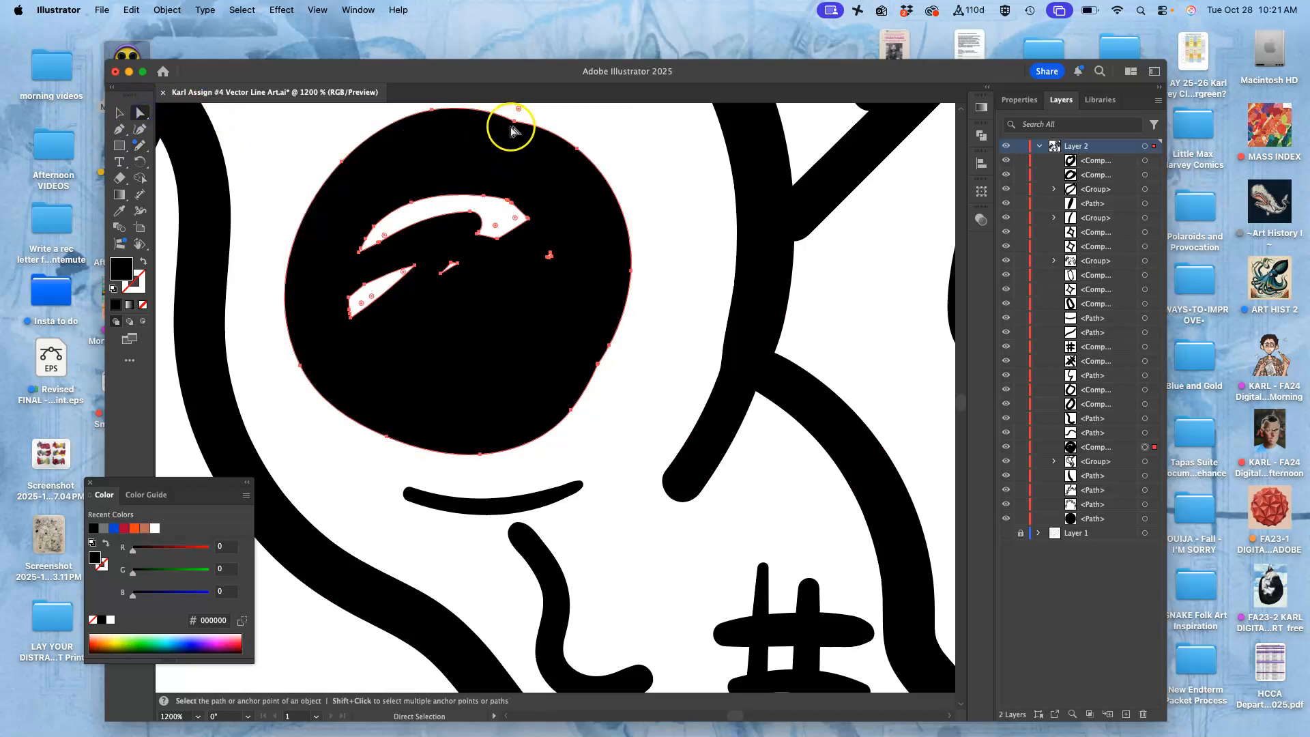
left_click(140, 144)
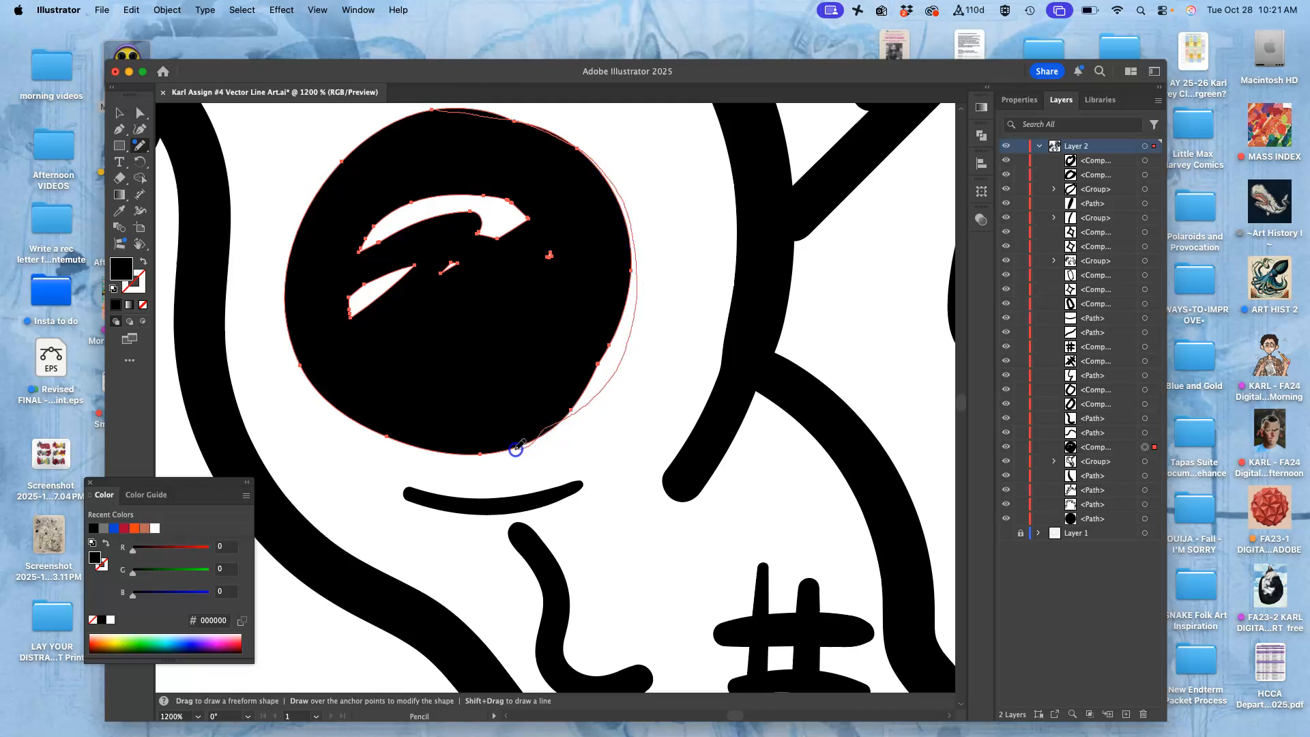
left_click_drag(478, 454, 477, 455)
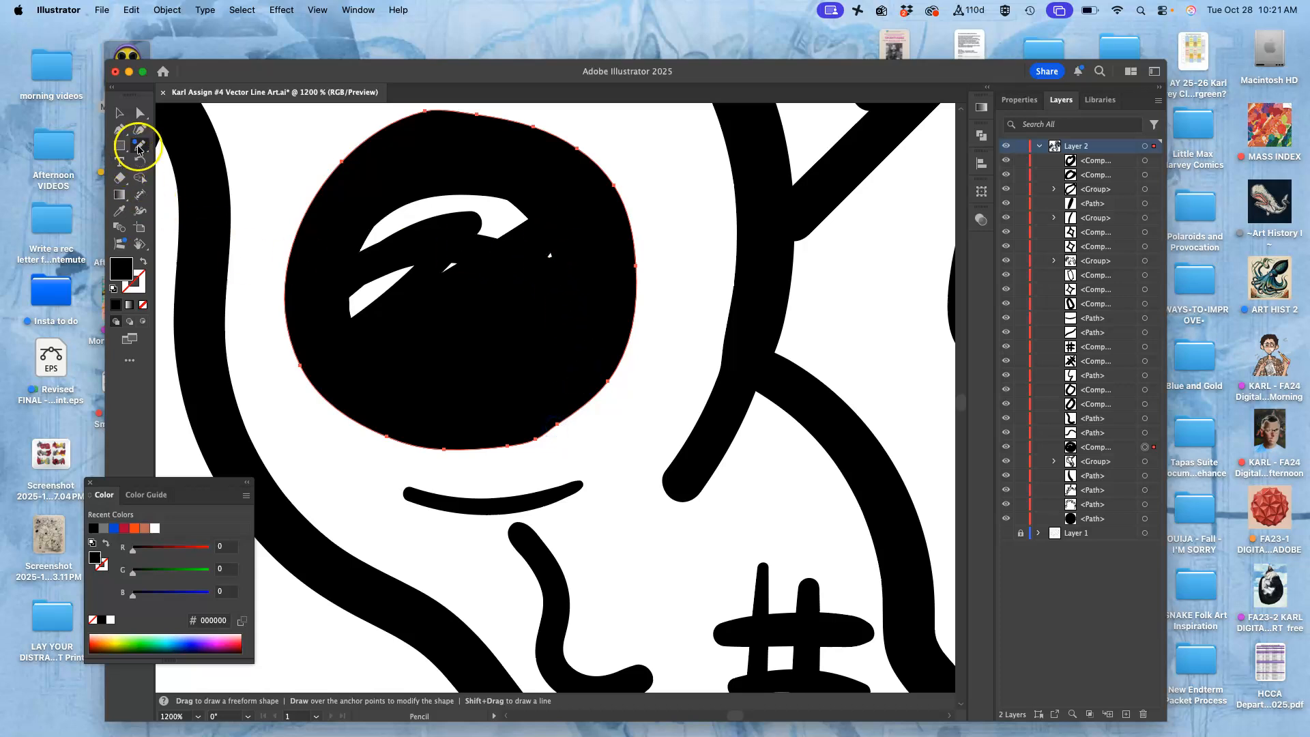
- Deselect the eye and set the Eraser's pressure-based size variation to 5 pt
mouse_move(142, 144)
left_mouse_down()
mouse_move(178, 146)
mouse_move(183, 163)
left_mouse_up()
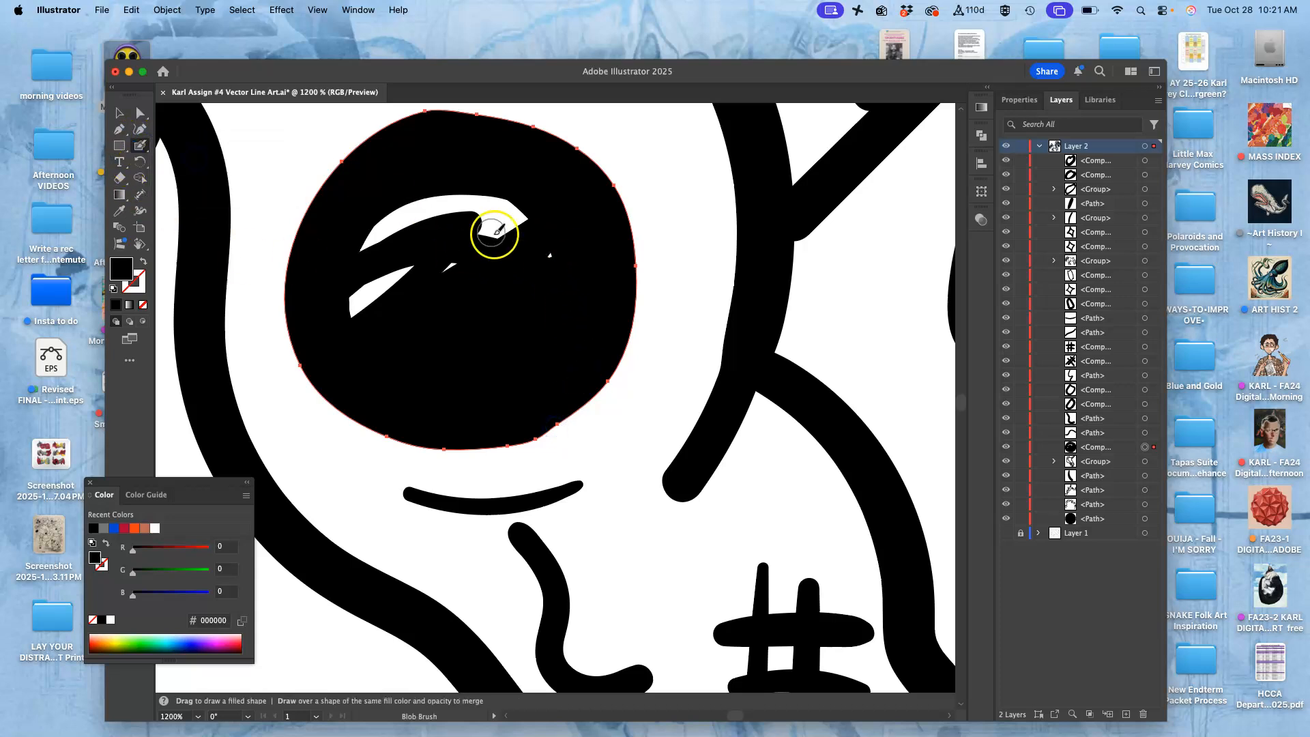
key("super+shift+a")
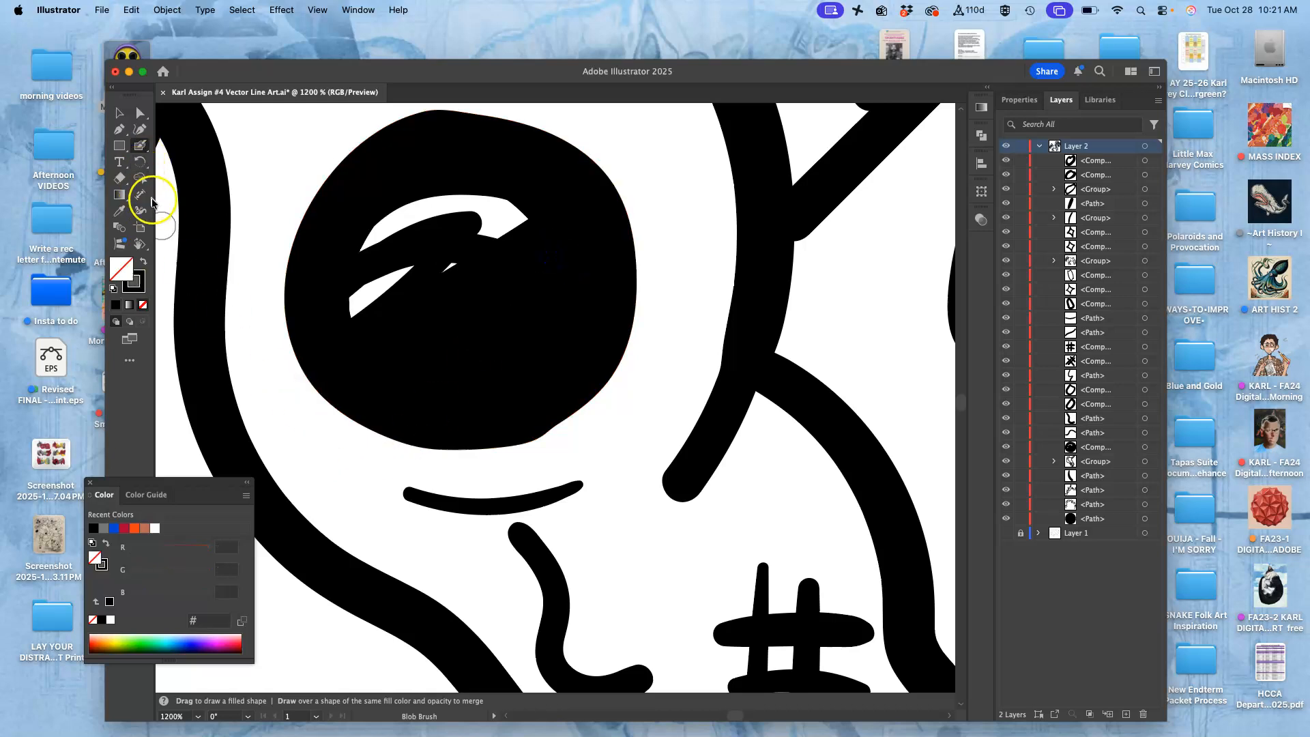
left_click(120, 176)
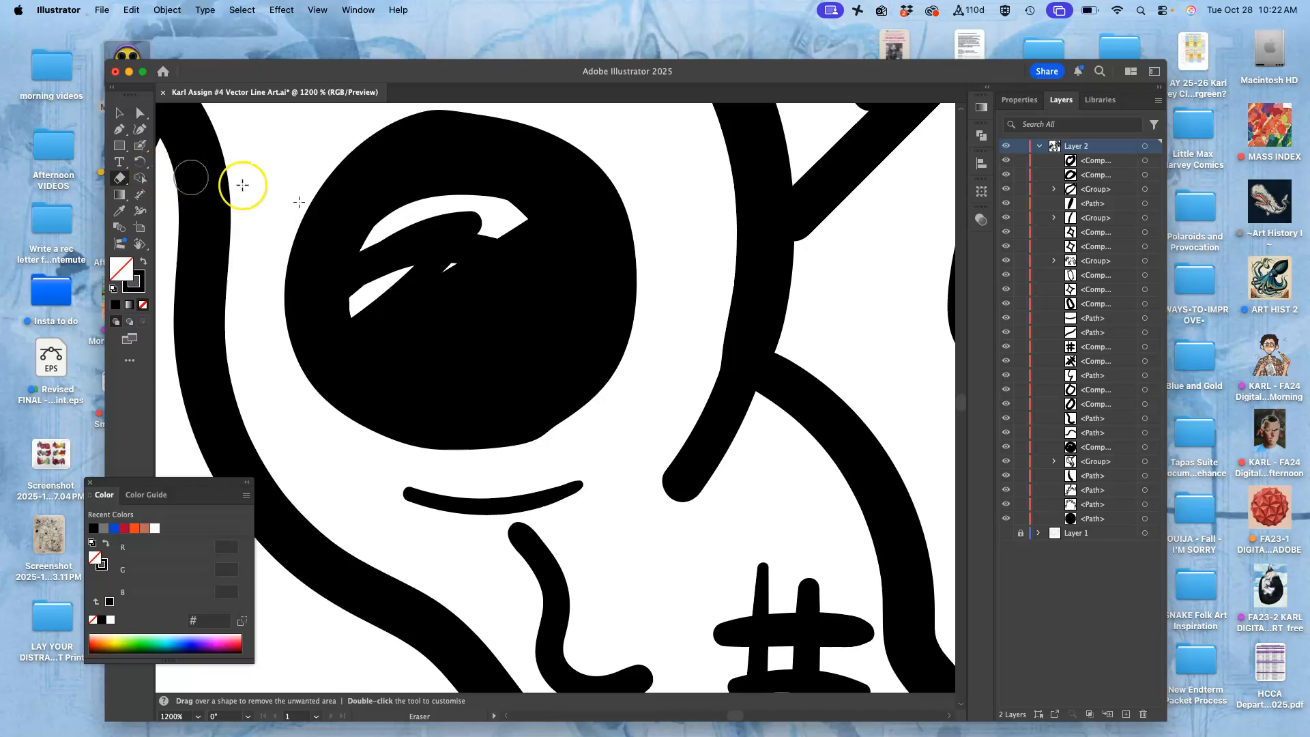
double_click(119, 178)
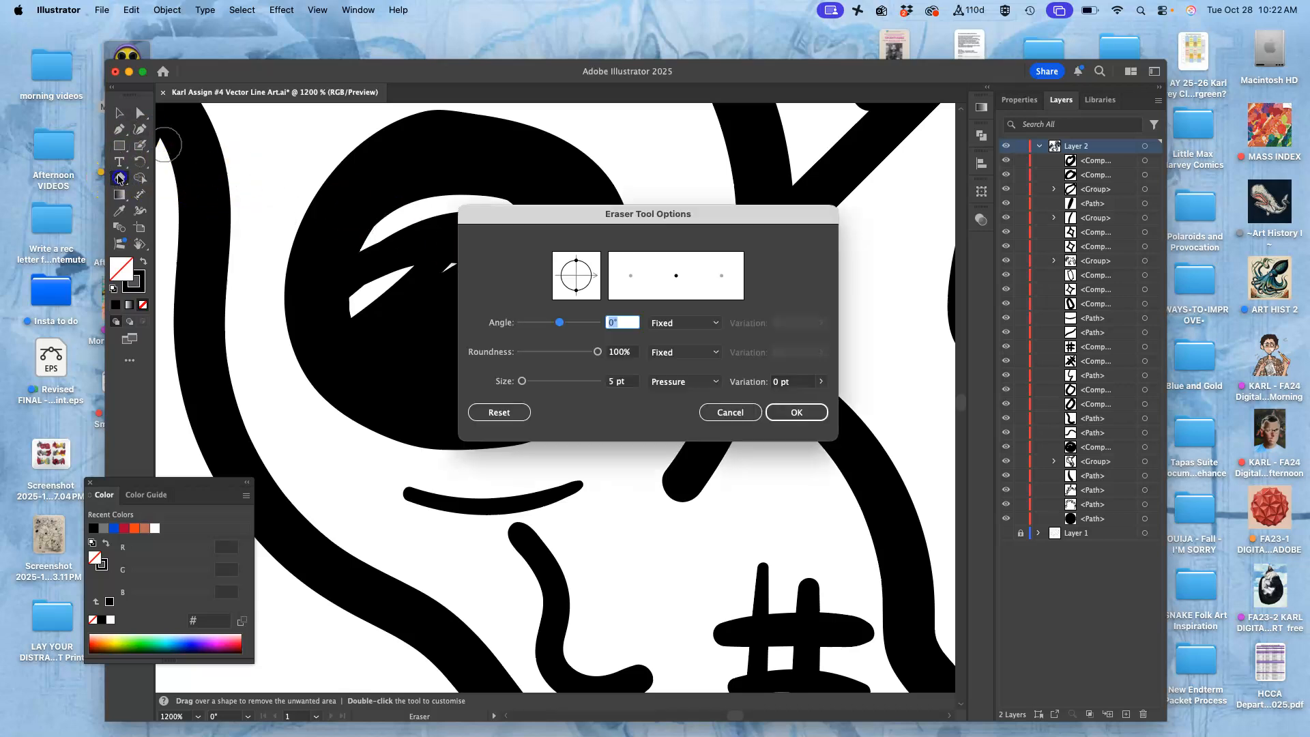
left_click(664, 323)
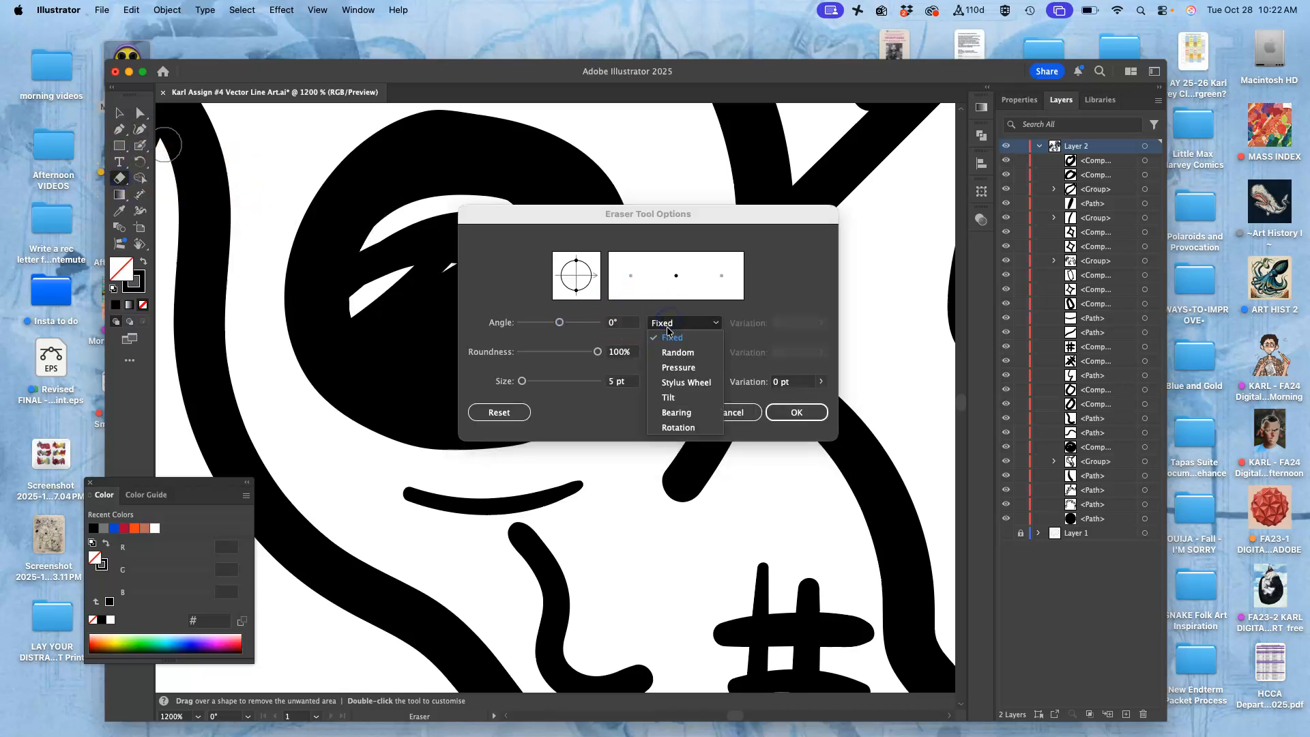
left_click(608, 407)
left_click(818, 382)
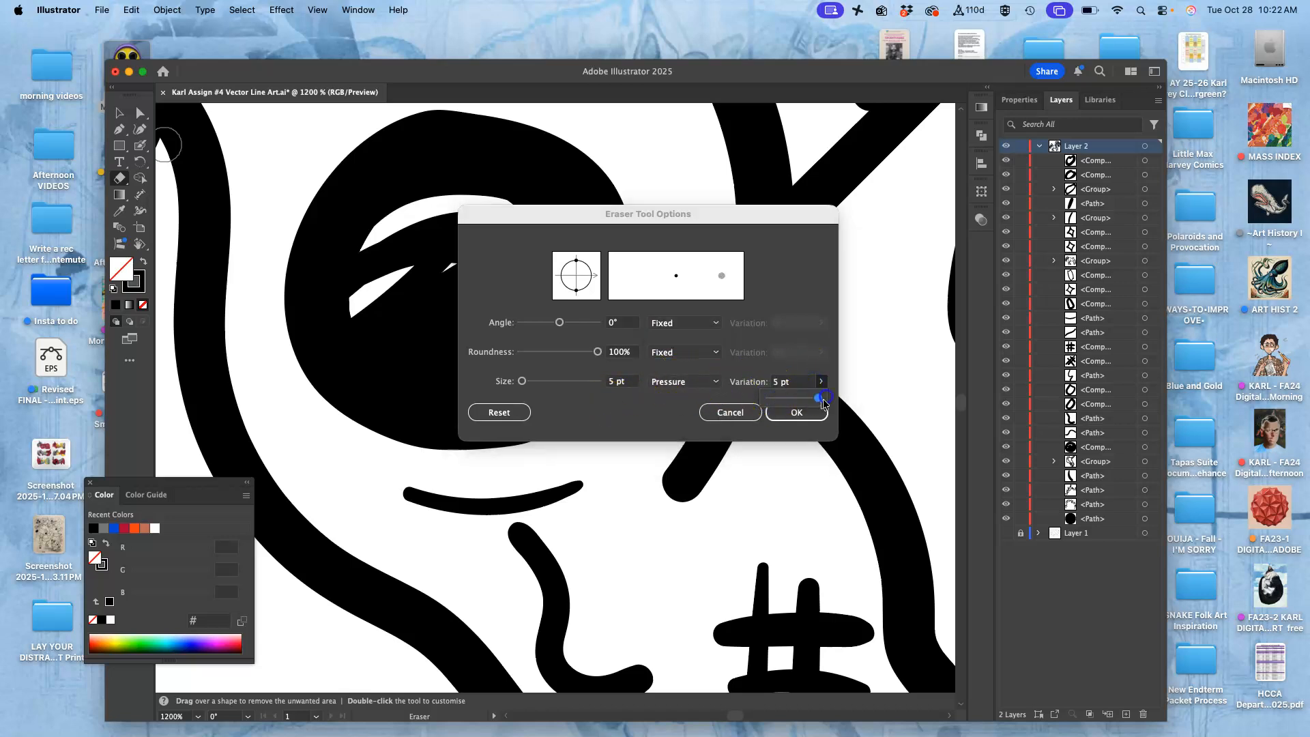
left_click(796, 412)
- Erase loose white strokes inside the black eye to leave a scribbled pupil, clearing the gap along the ring's right side
mouse_move(575, 330)
left_mouse_down()
mouse_move(568, 264)
mouse_move(522, 359)
mouse_move(544, 379)
mouse_move(562, 224)
mouse_move(443, 374)
mouse_move(528, 319)
mouse_move(522, 394)
mouse_move(423, 374)
mouse_move(424, 387)
mouse_move(431, 303)
mouse_move(457, 285)
mouse_move(497, 327)
mouse_move(403, 380)
mouse_move(372, 363)
mouse_move(347, 308)
mouse_move(349, 358)
mouse_move(382, 368)
mouse_move(402, 322)
mouse_move(439, 388)
mouse_move(408, 405)
mouse_move(518, 395)
mouse_move(546, 367)
mouse_move(498, 305)
mouse_move(501, 225)
mouse_move(526, 243)
mouse_move(506, 183)
mouse_move(571, 313)
mouse_move(543, 283)
mouse_move(518, 208)
mouse_move(460, 202)
mouse_move(524, 191)
mouse_move(468, 193)
mouse_move(359, 299)
mouse_move(417, 202)
mouse_move(352, 261)
mouse_move(424, 196)
mouse_move(497, 210)
mouse_move(457, 173)
mouse_move(544, 253)
mouse_move(538, 341)
mouse_move(545, 276)
left_mouse_up()
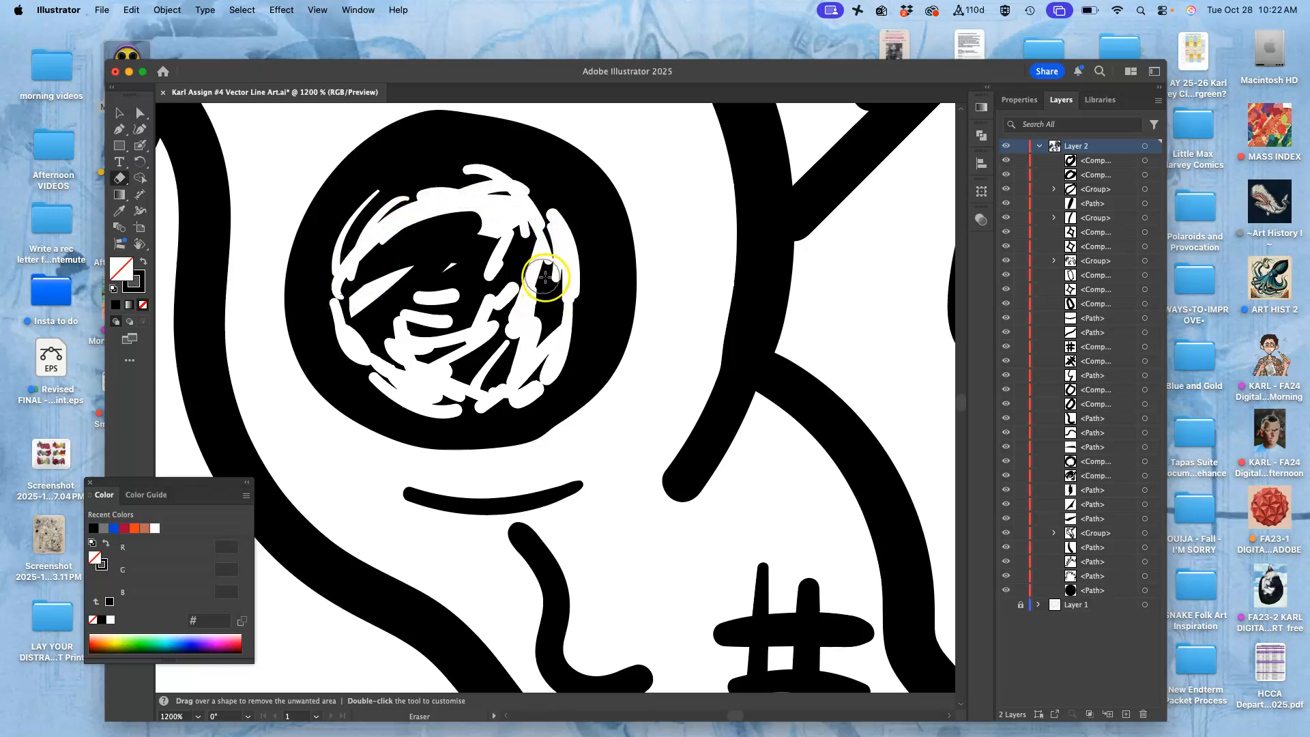
key("super+1")
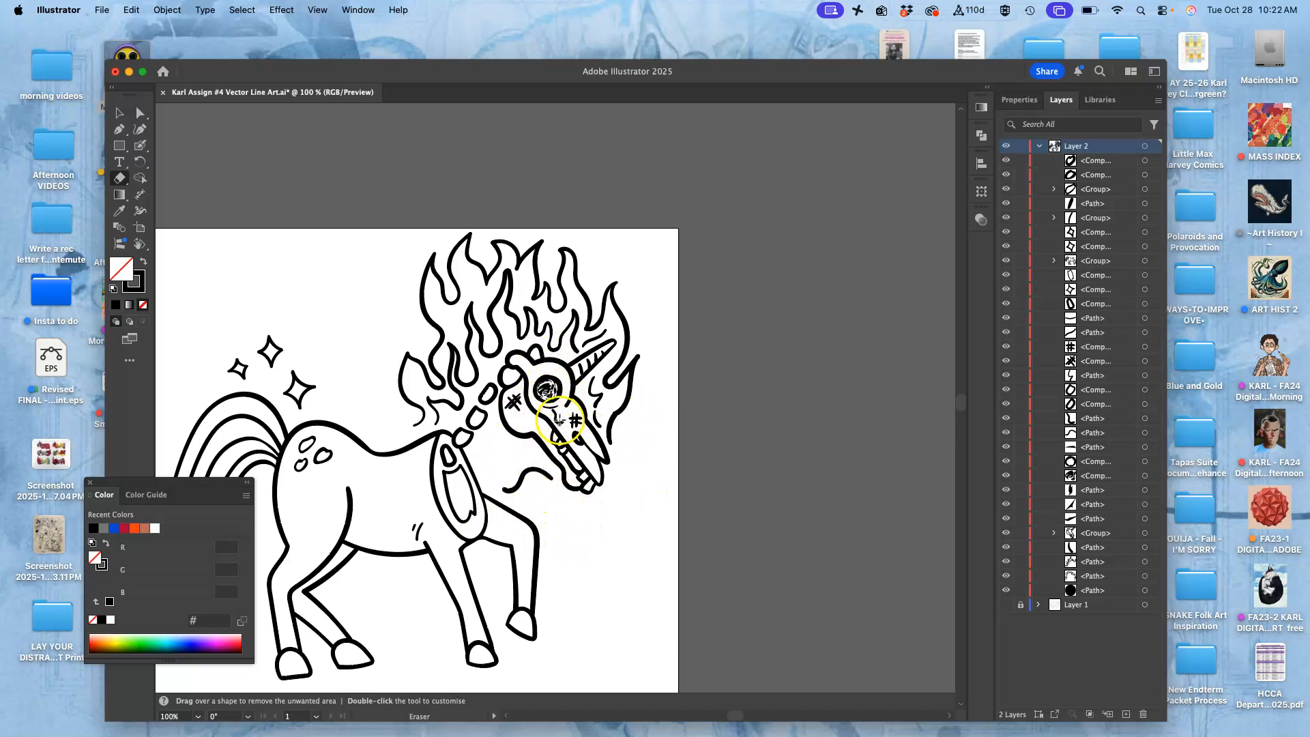
key("super+equal")
key("super+equal")
key("super+equal")
key("super+equal")
key("super+equal")
key("super+equal")
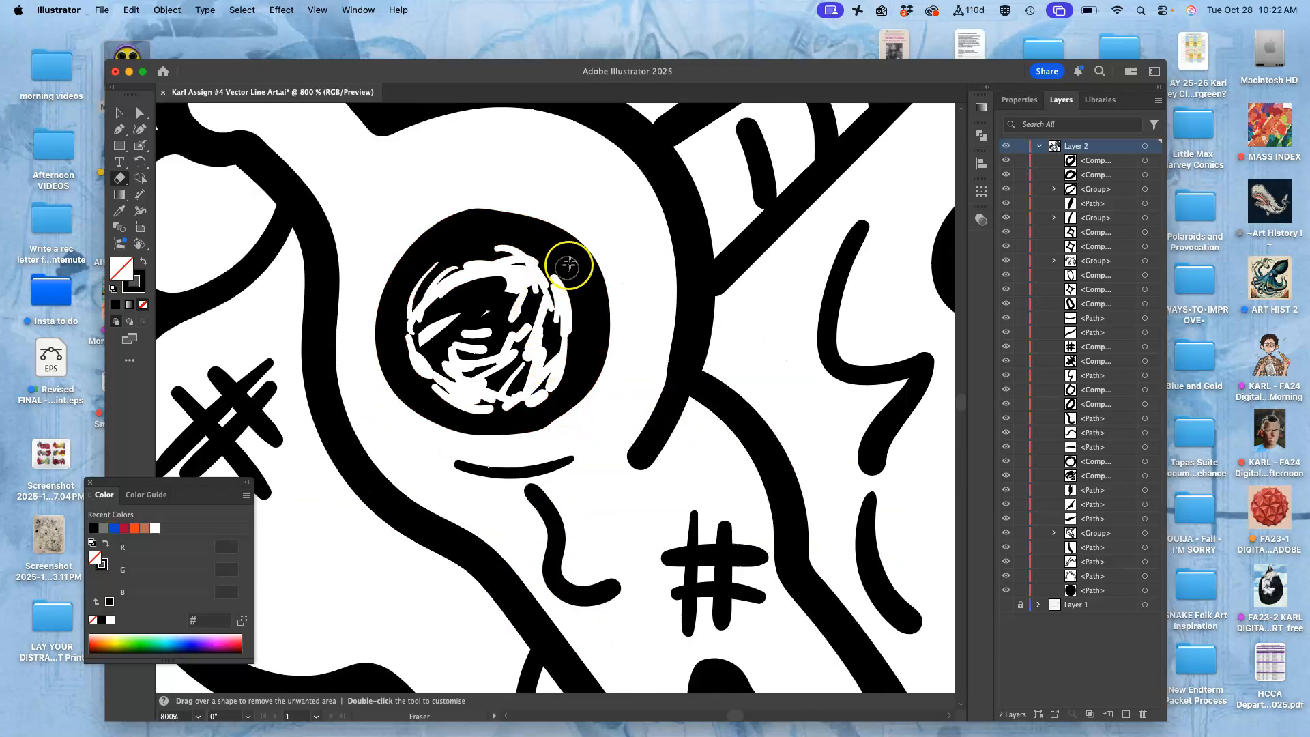
mouse_move(566, 318)
left_mouse_down()
mouse_move(560, 363)
mouse_move(494, 392)
mouse_move(542, 369)
mouse_move(539, 286)
mouse_move(475, 262)
left_mouse_up()
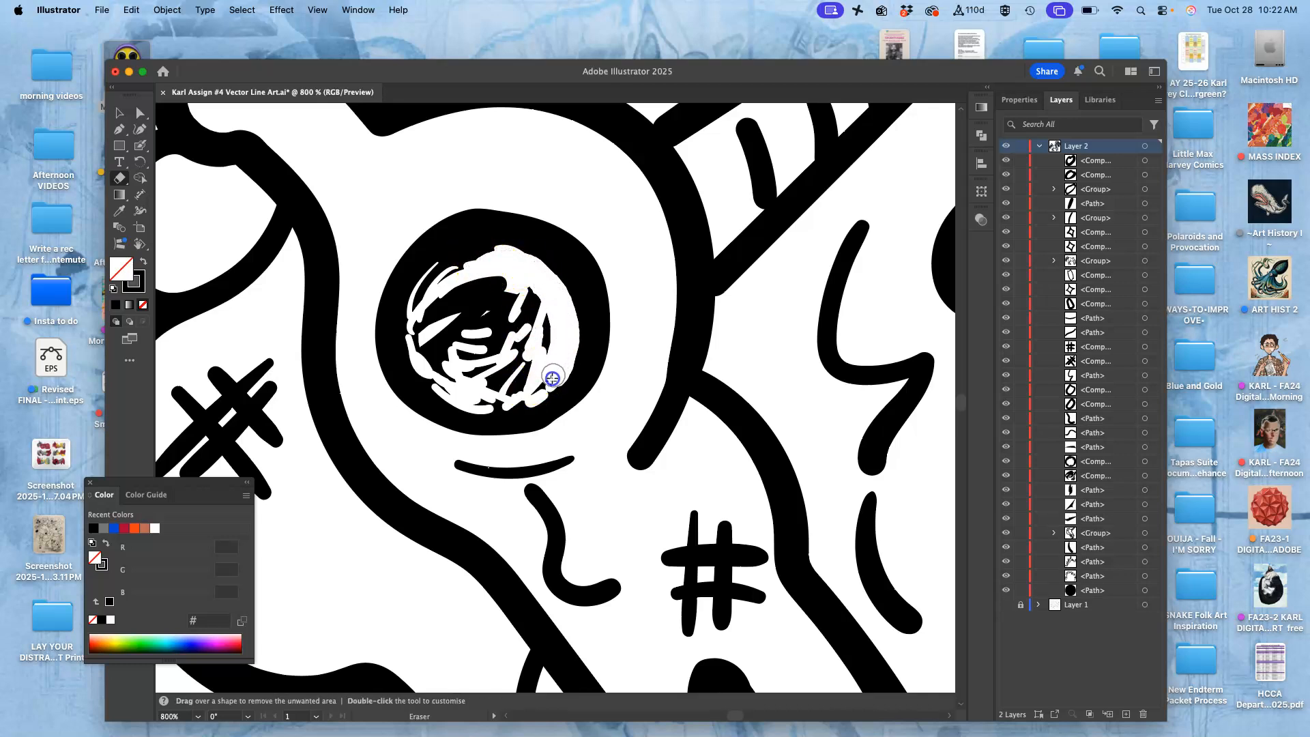
left_click_drag(509, 401, 498, 405)
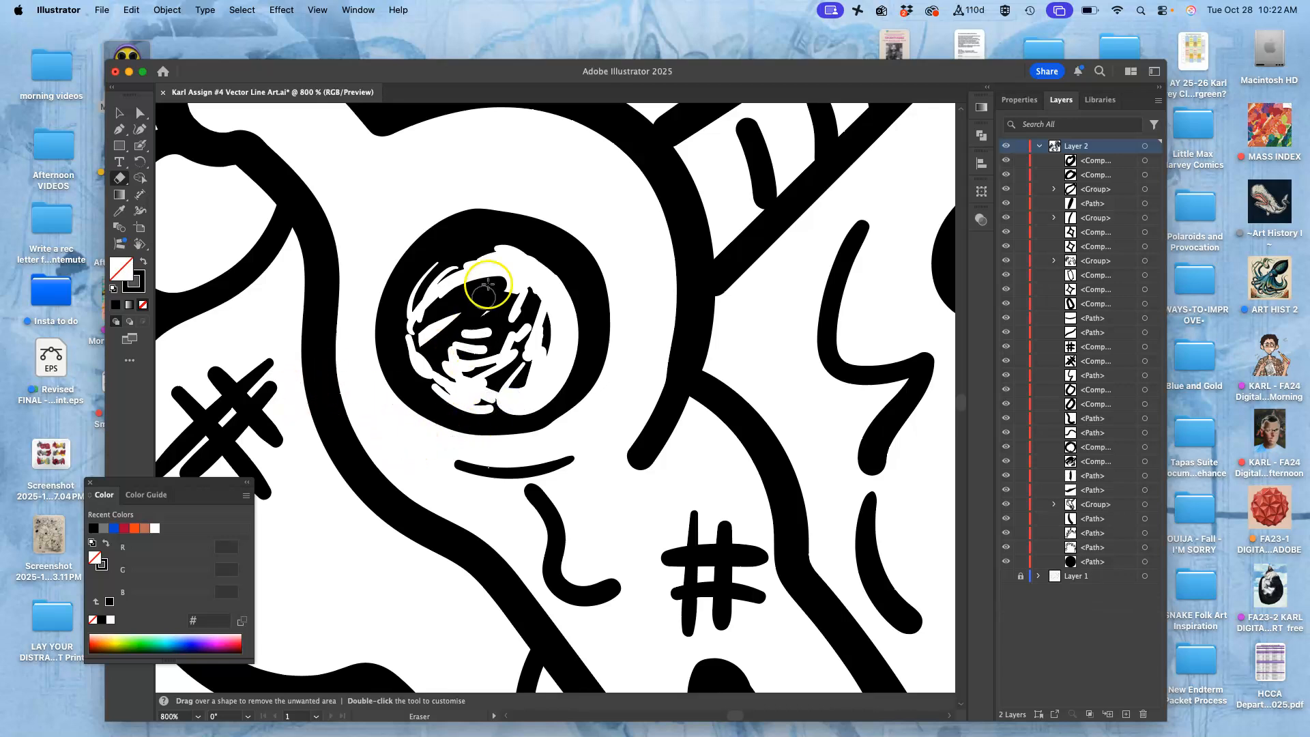
left_click_drag(539, 348, 520, 354)
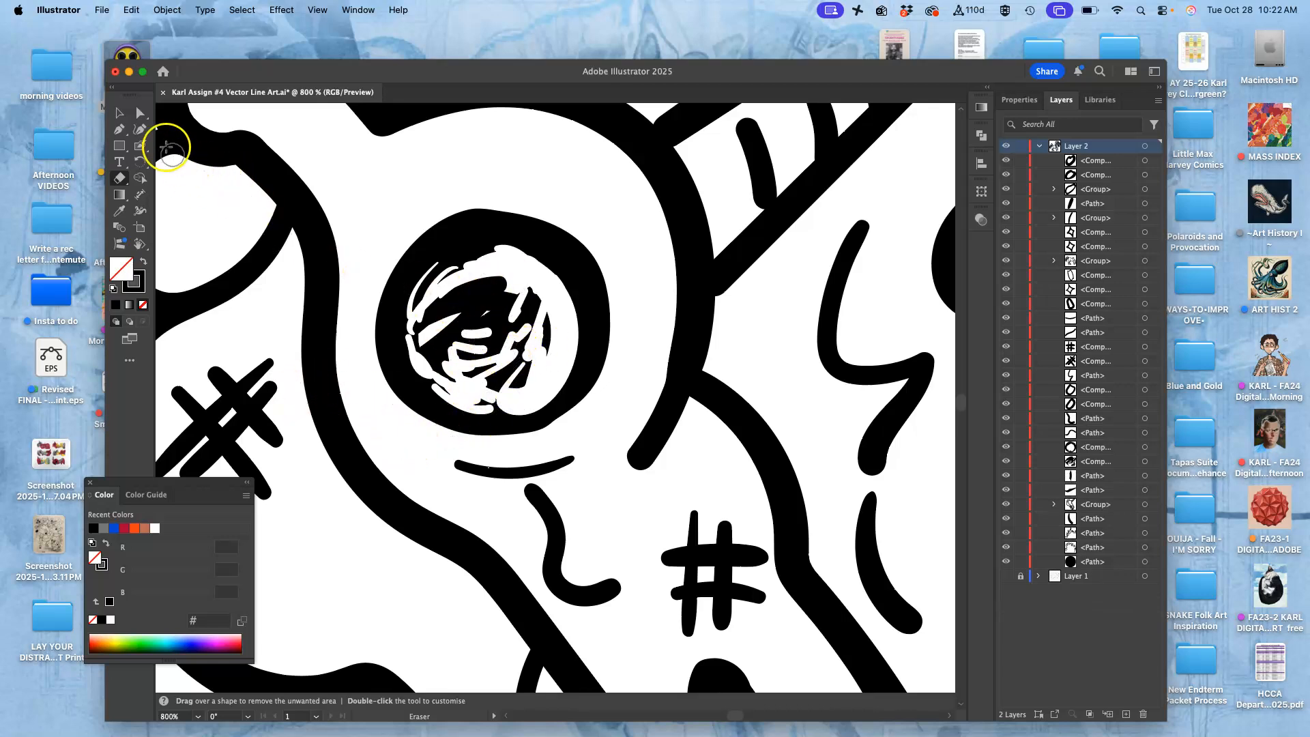
- Select the eye's outer ring and redraw its right inner edge as a smooth curve with the Pencil tool
left_click_drag(139, 150, 211, 182)
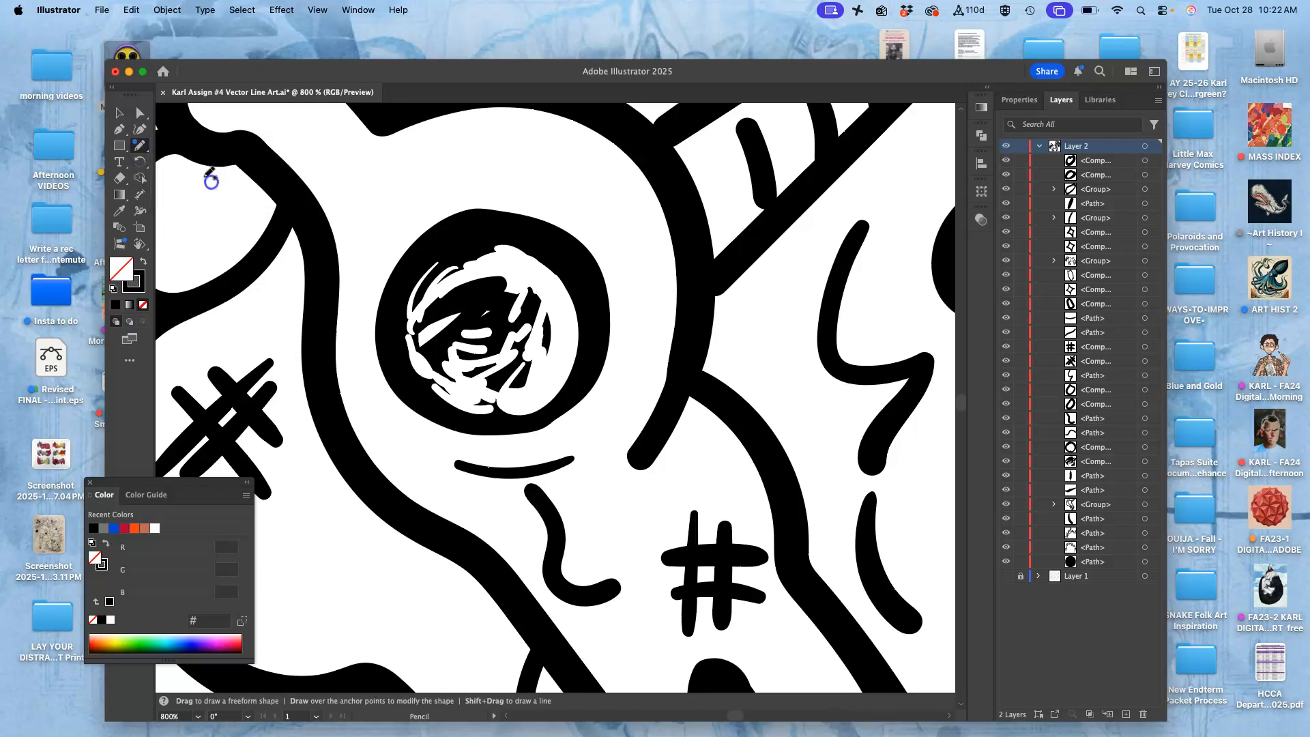
left_click(483, 230, "super")
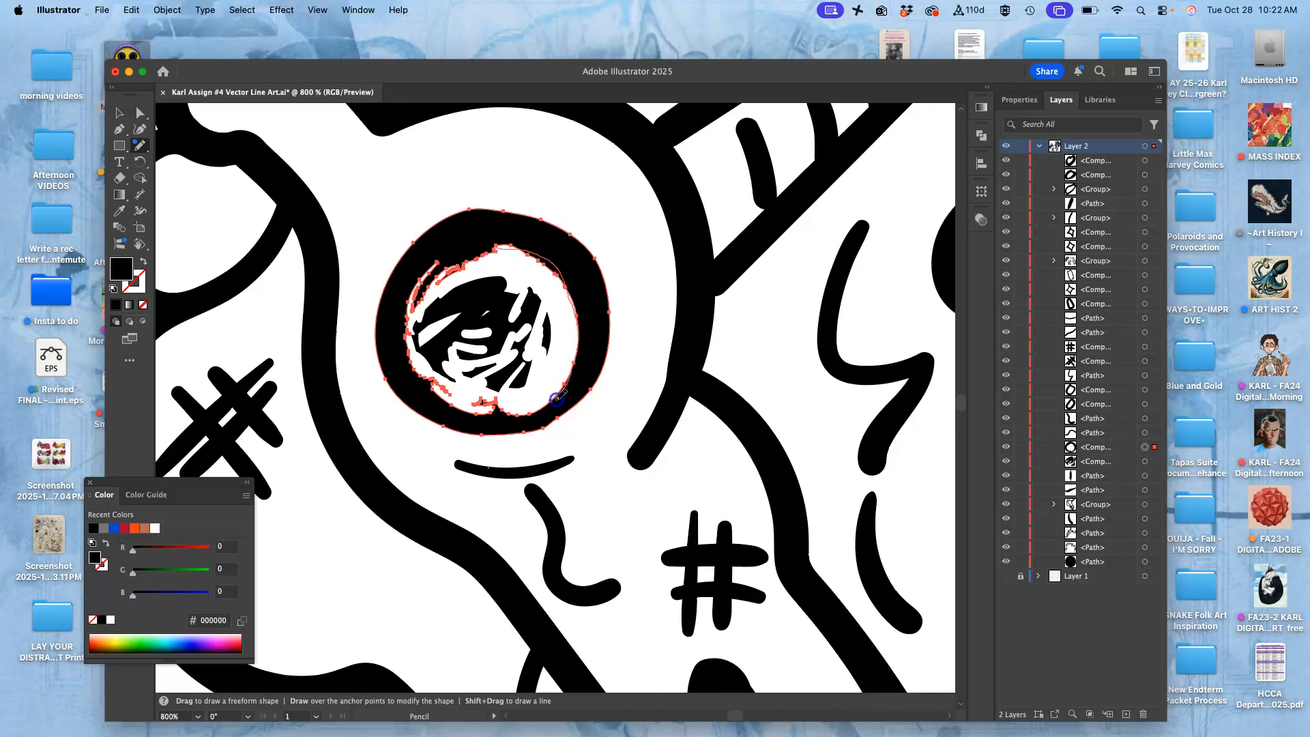
left_click_drag(512, 412, 513, 405)
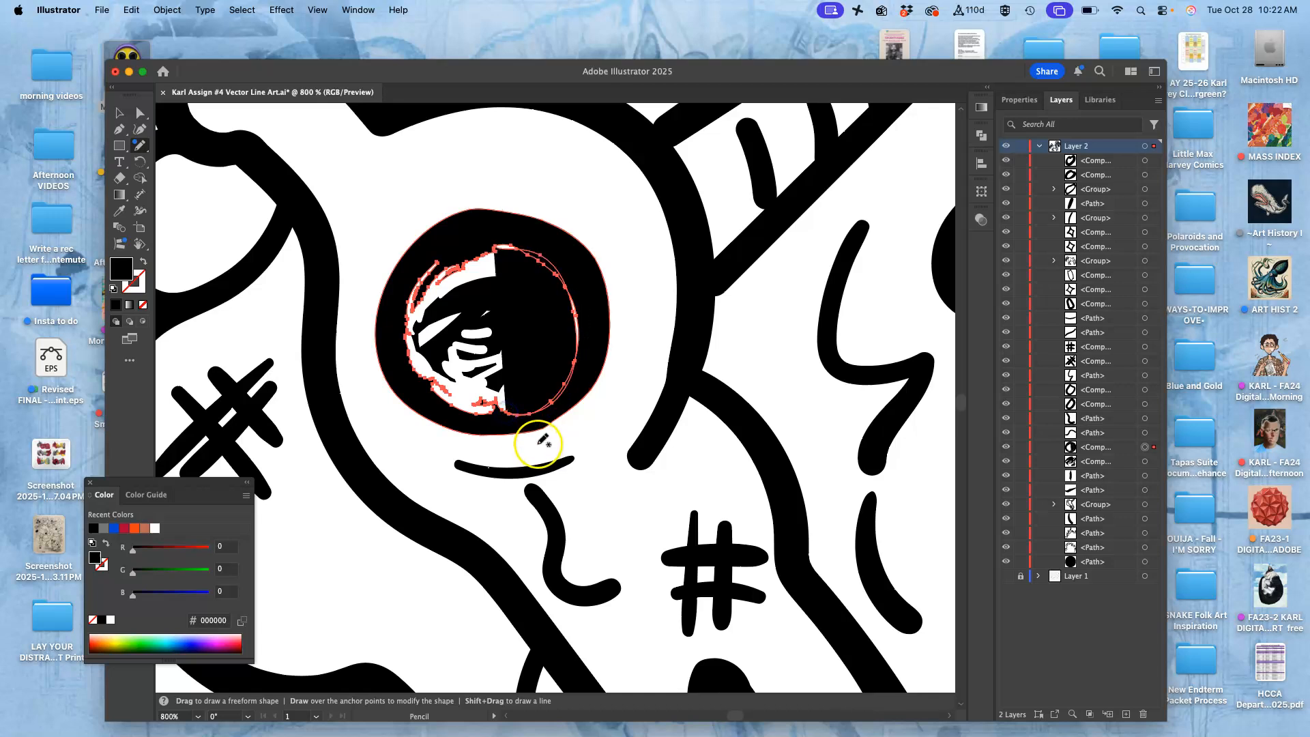
key("super+z")
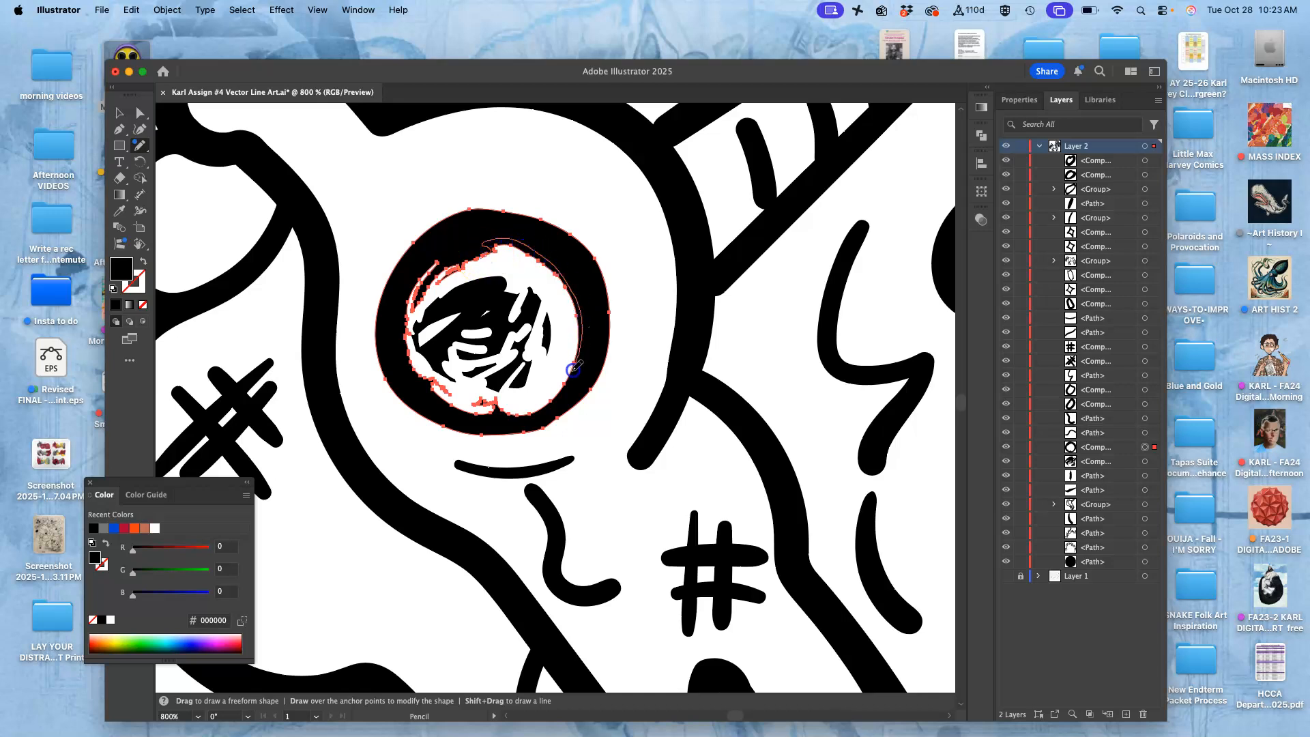
mouse_move(562, 387)
left_mouse_down()
mouse_move(558, 419)
mouse_move(524, 435)
mouse_move(459, 390)
mouse_move(429, 267)
left_mouse_up()
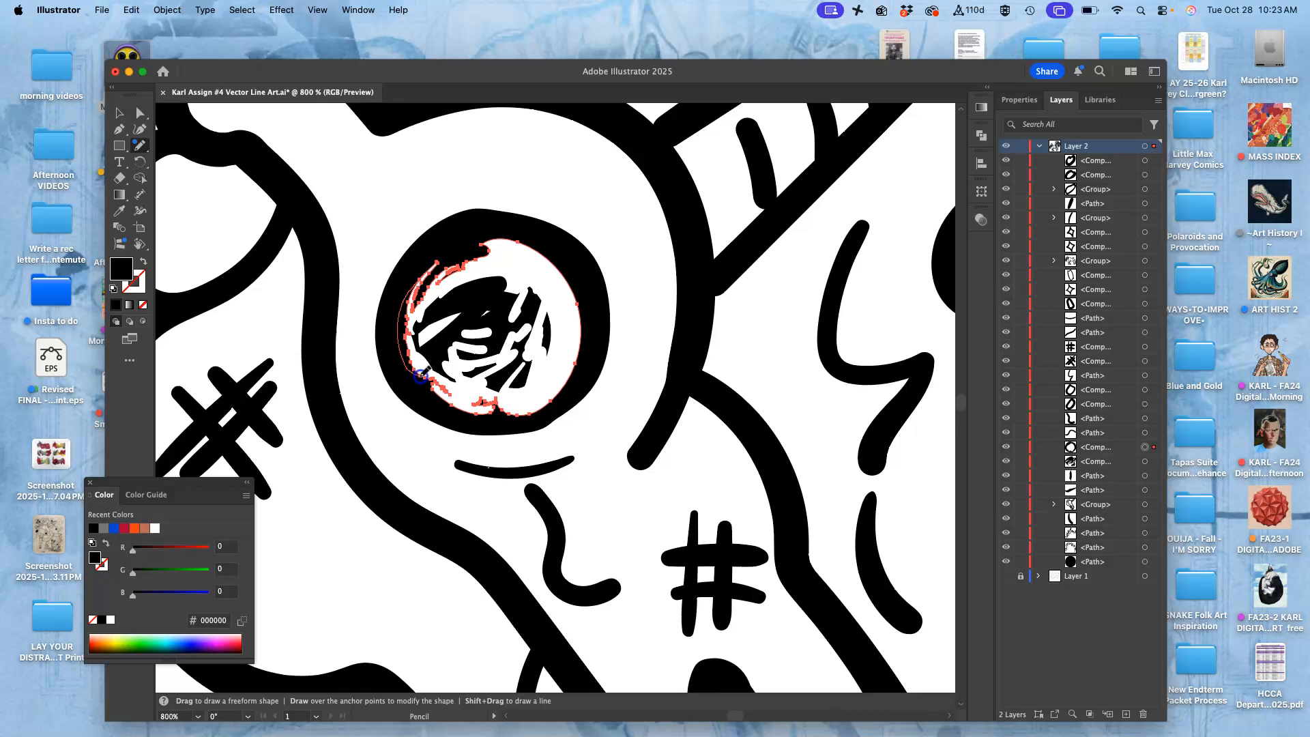
left_click_drag(421, 377, 433, 383)
key("super+z")
left_click_drag(427, 379, 430, 380)
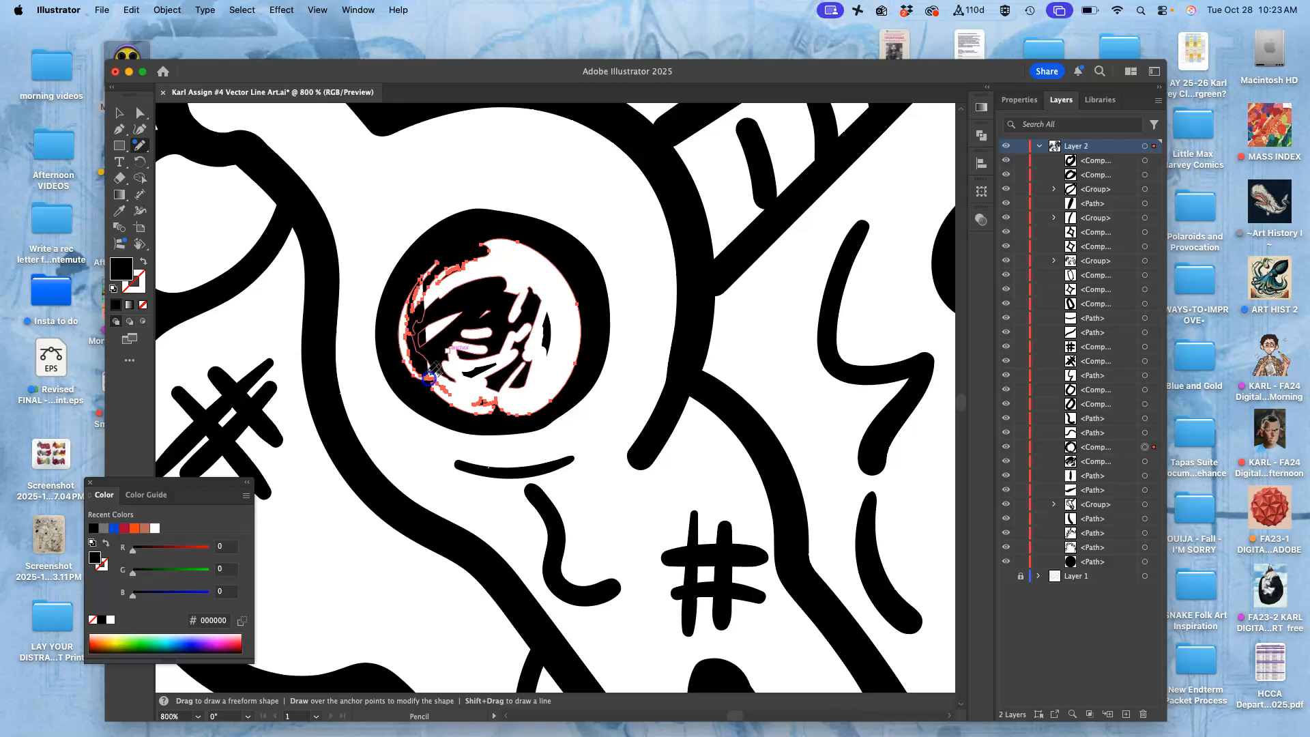
key("super+z")
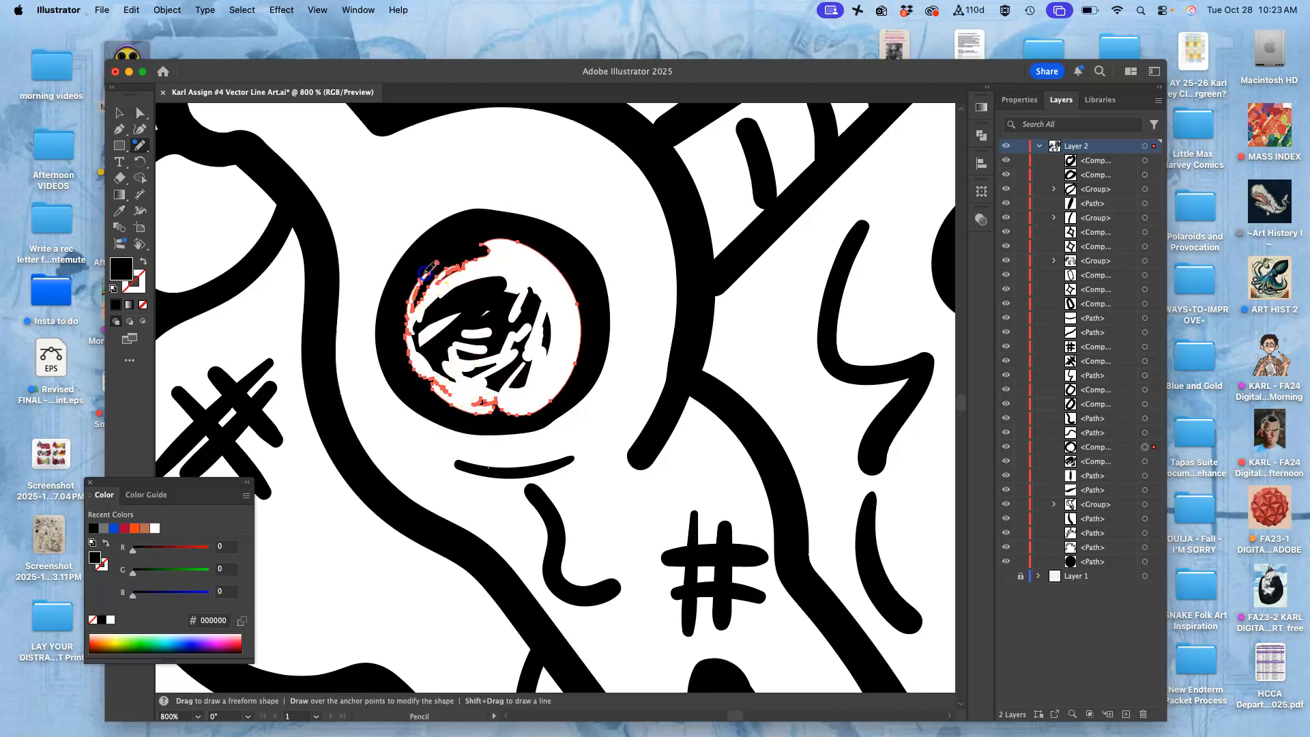
- Redraw the left inner edge of the eye ring with the Pencil tool and deselect it
left_click_drag(412, 369, 417, 372)
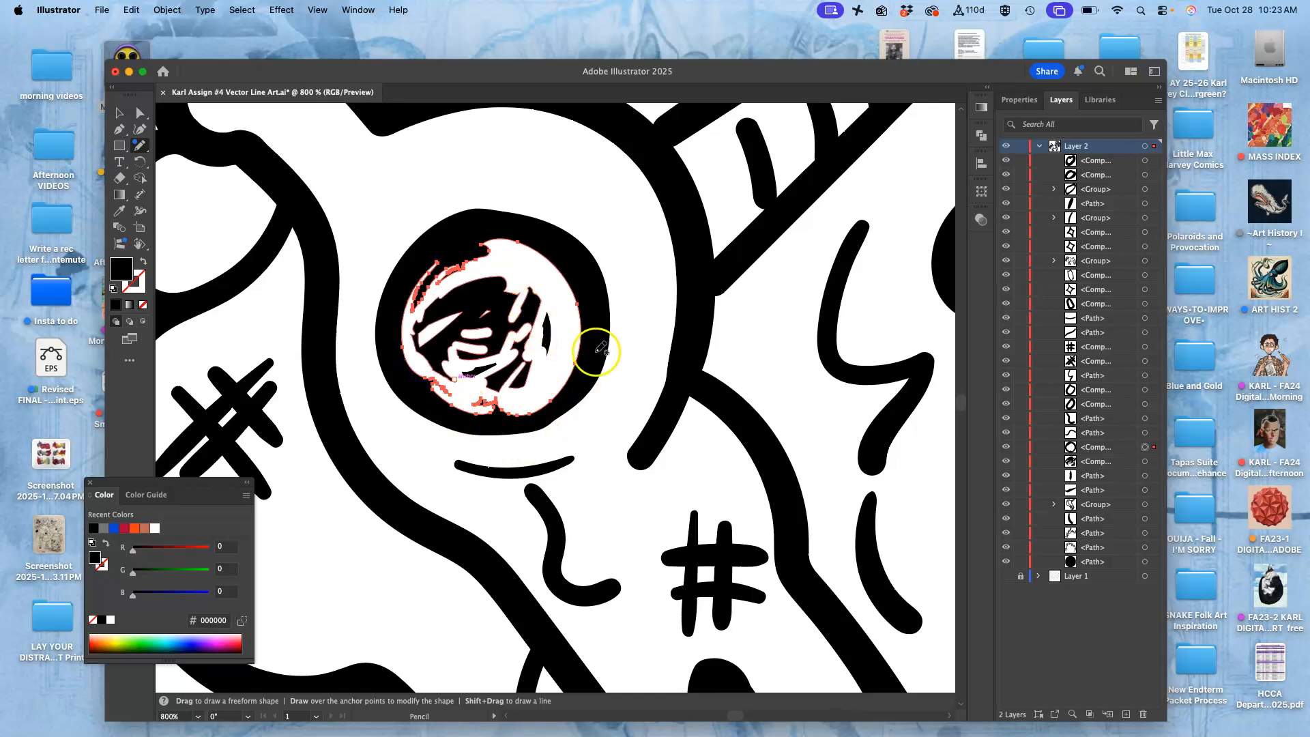
left_click(666, 366, "super")
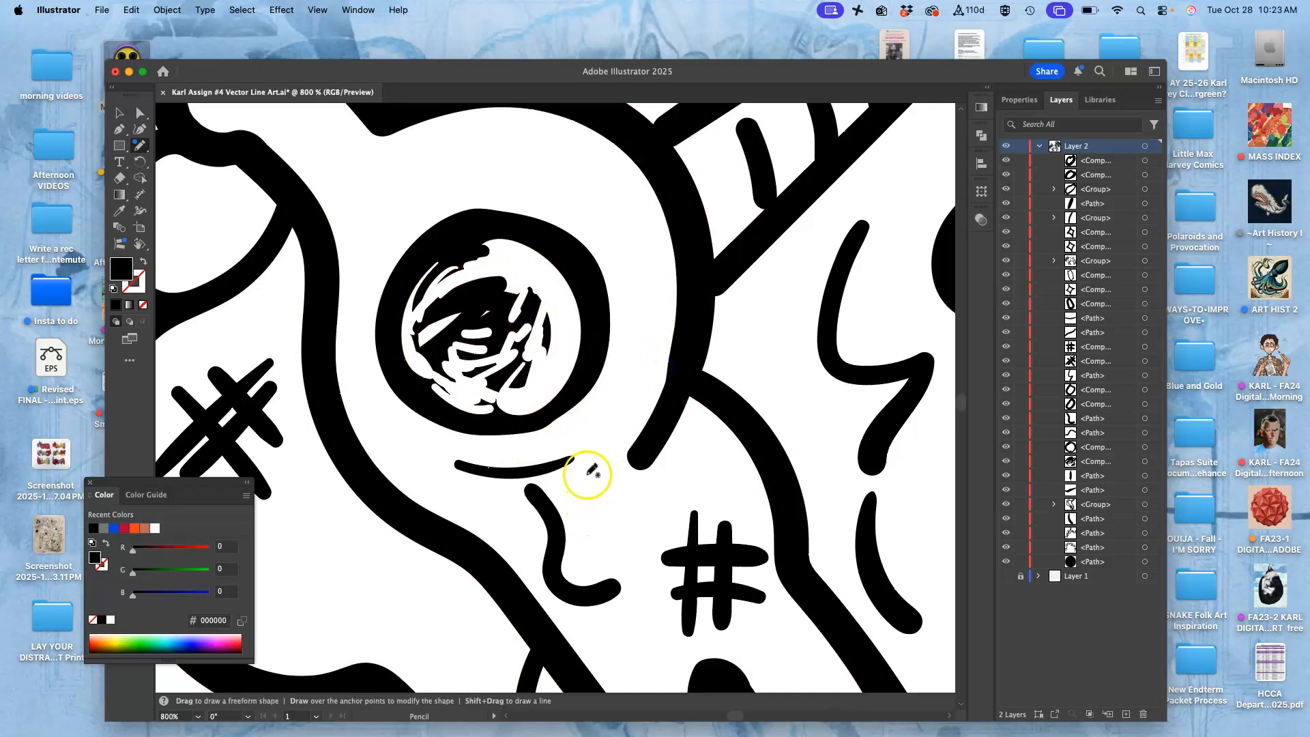
- Set the Blob Brush to a fixed size of 3 pt for work around the unicorn's chest
left_click_drag(593, 444, 671, 260)
key("super+minus")
key("super+minus")
key("super+minus")
left_click_drag(495, 424, 649, 262)
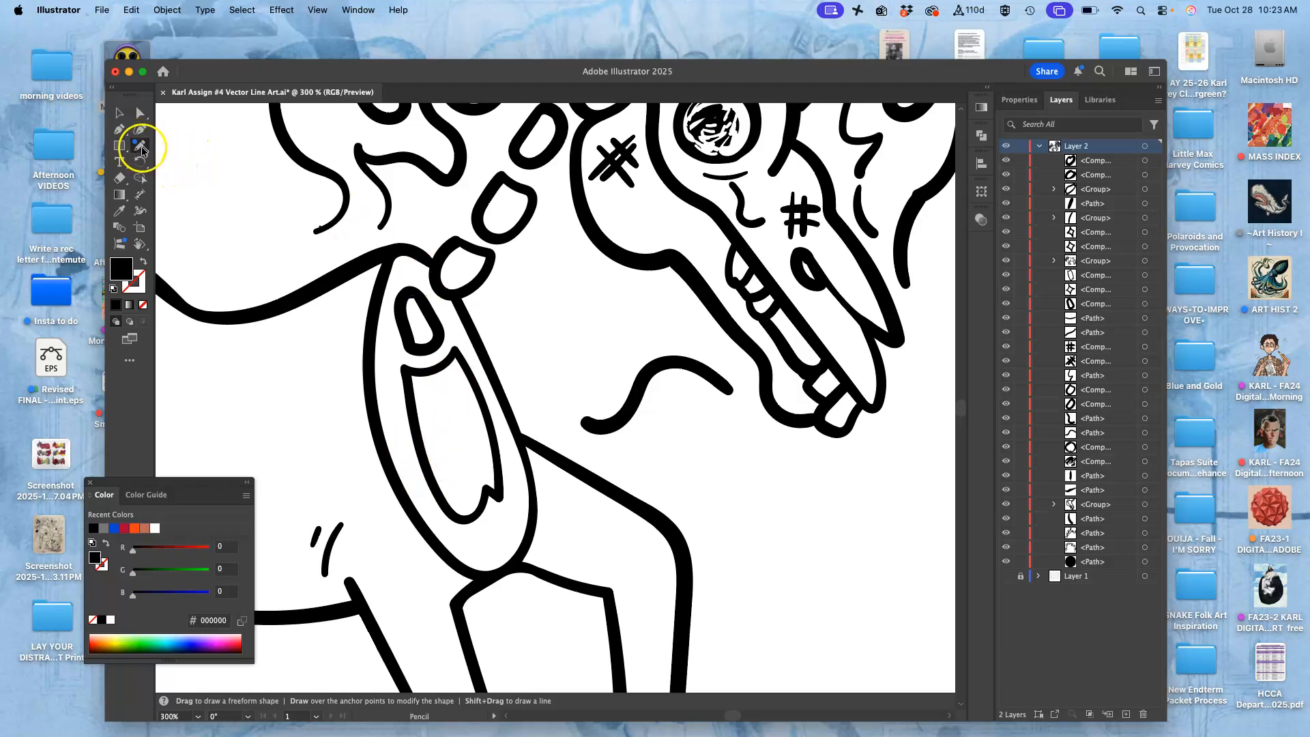
left_click_drag(144, 148, 176, 161)
left_click(176, 161)
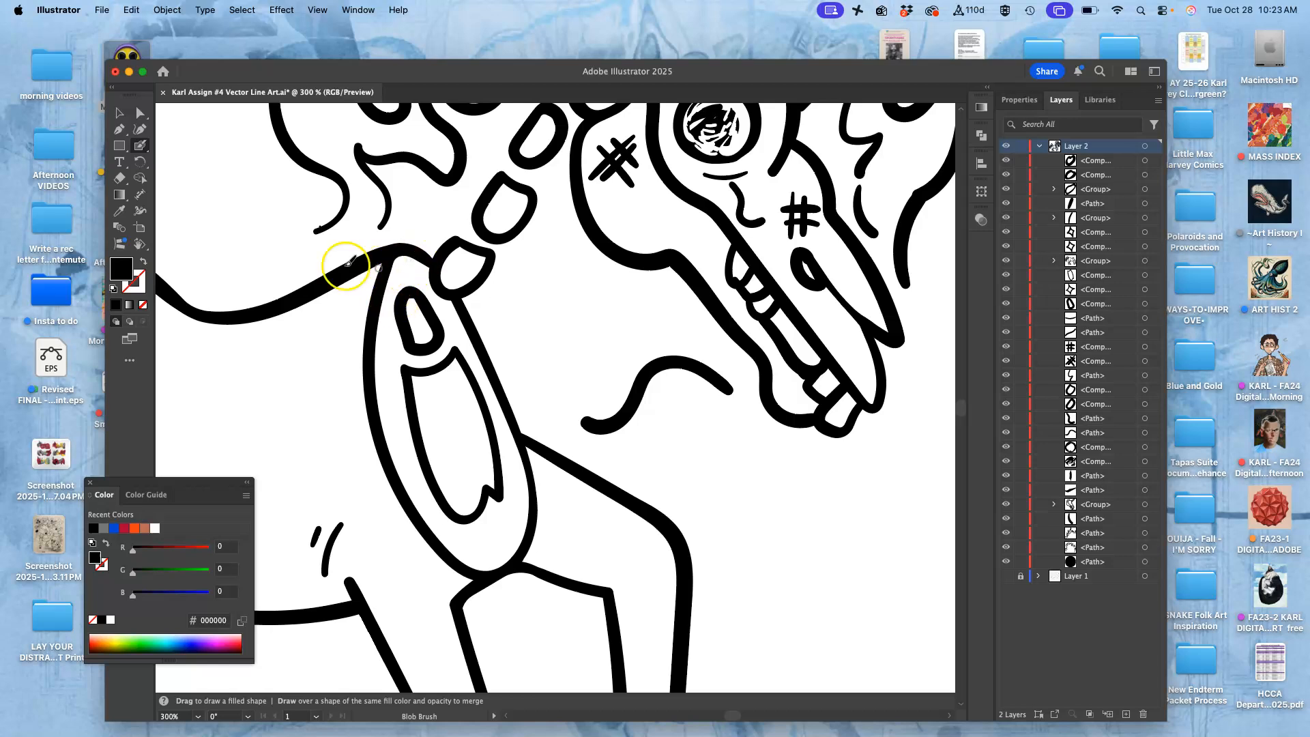
double_click(141, 146)
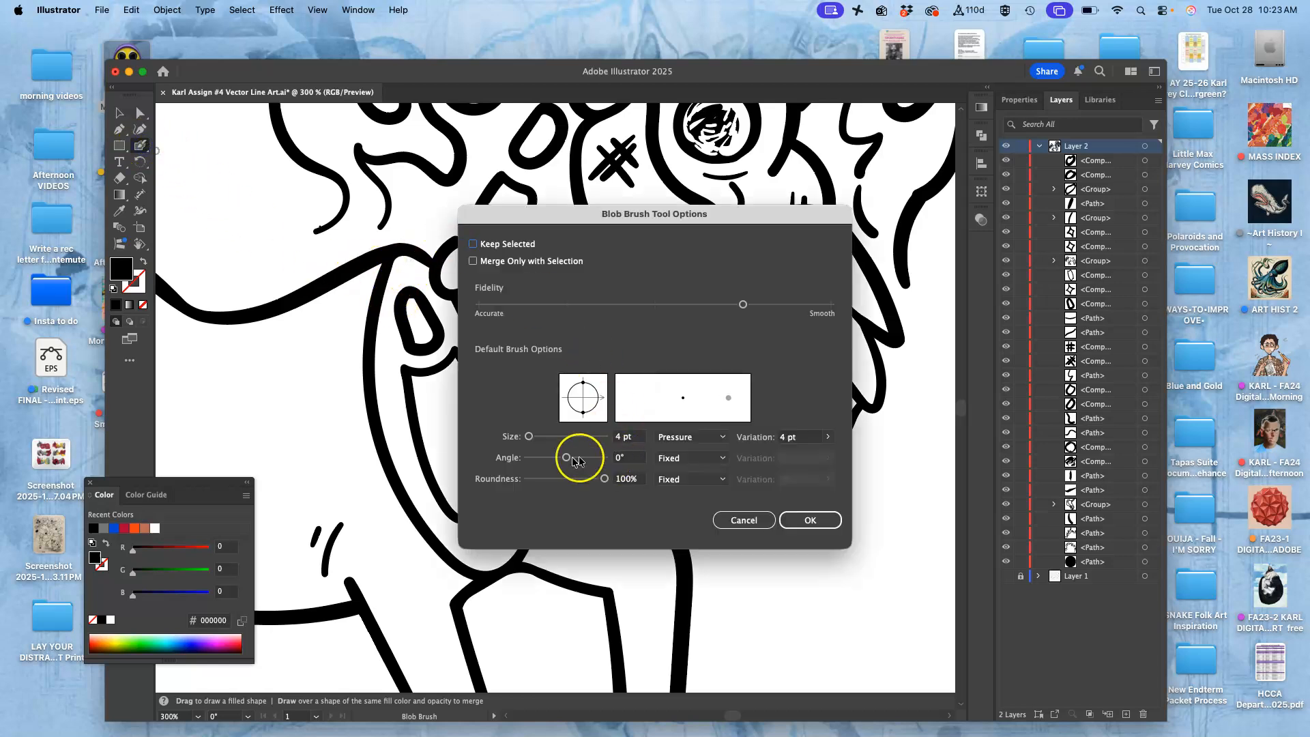
left_click(665, 439)
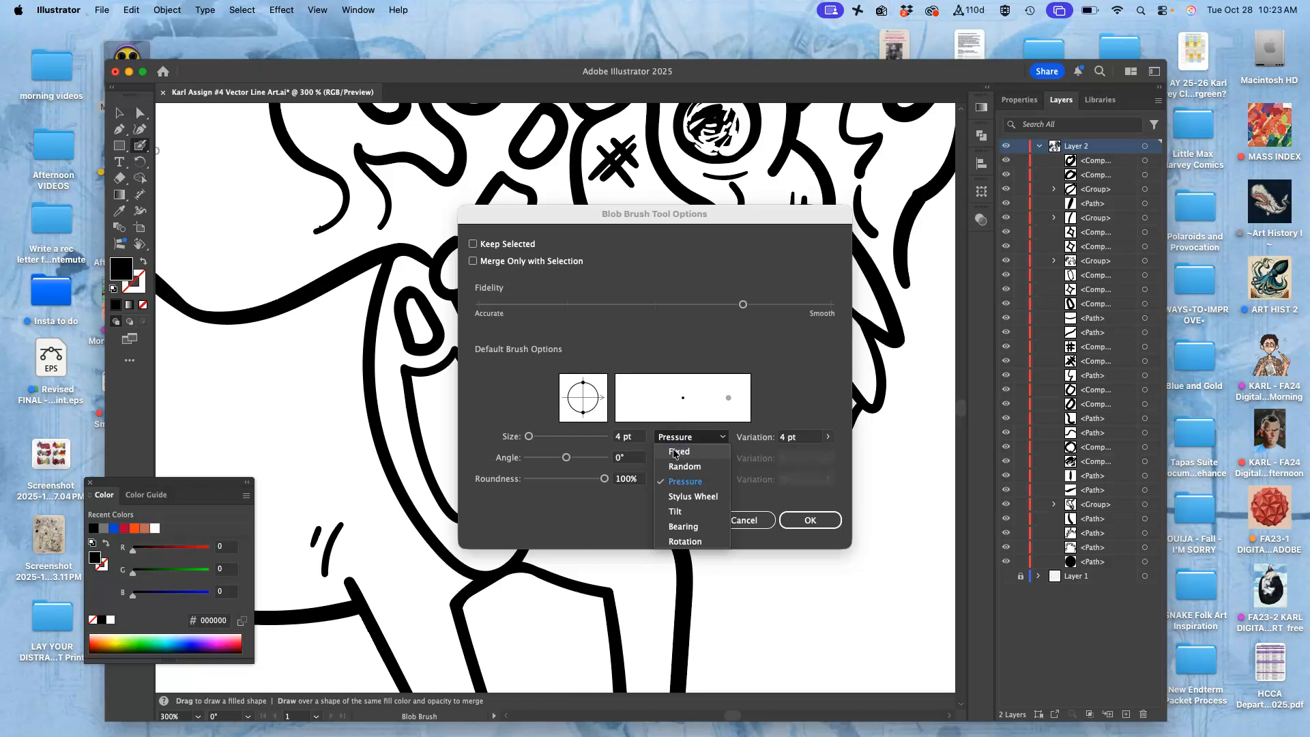
left_click(529, 437)
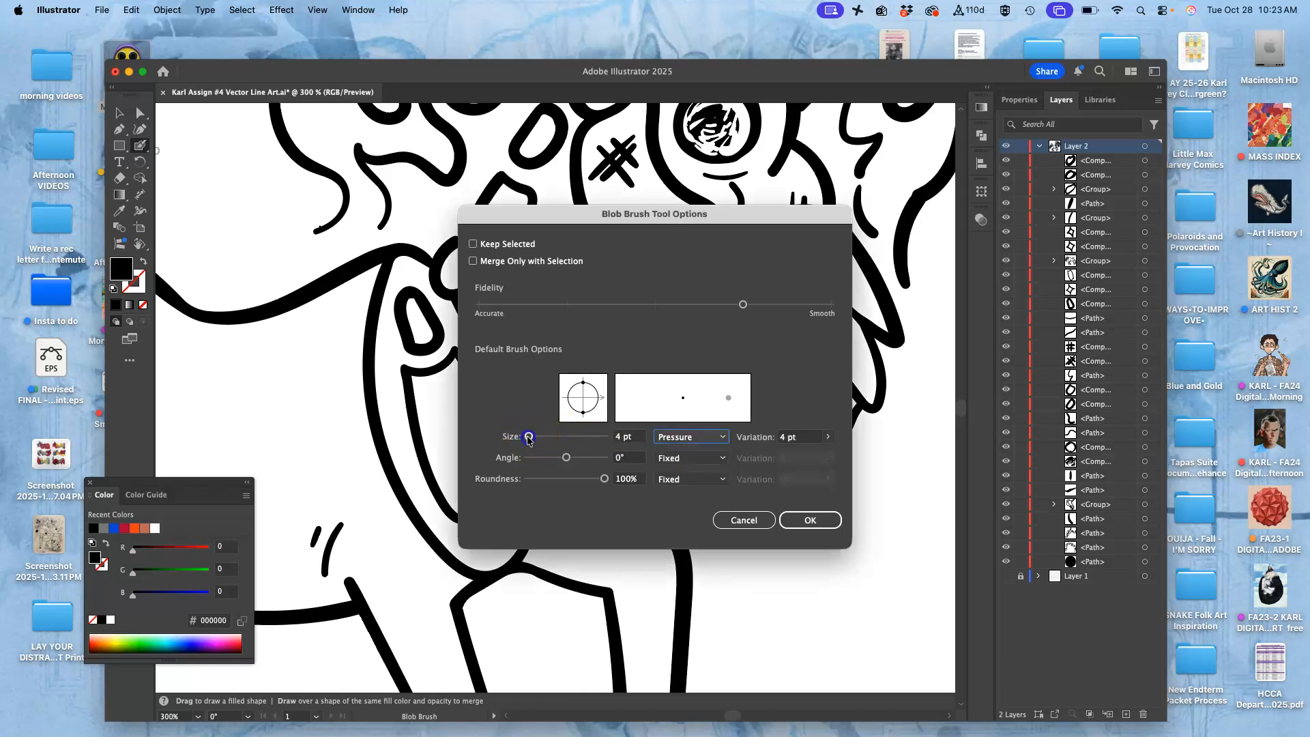
left_click(622, 437)
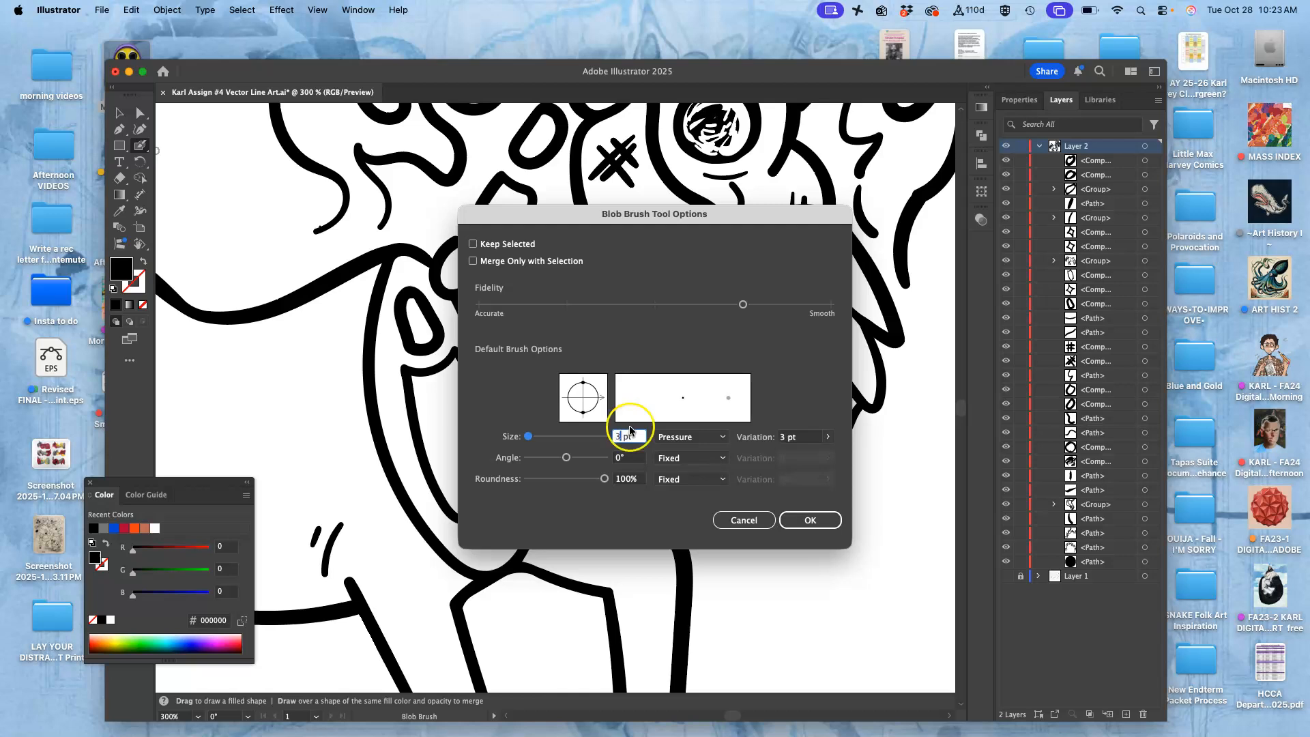
left_click(689, 437)
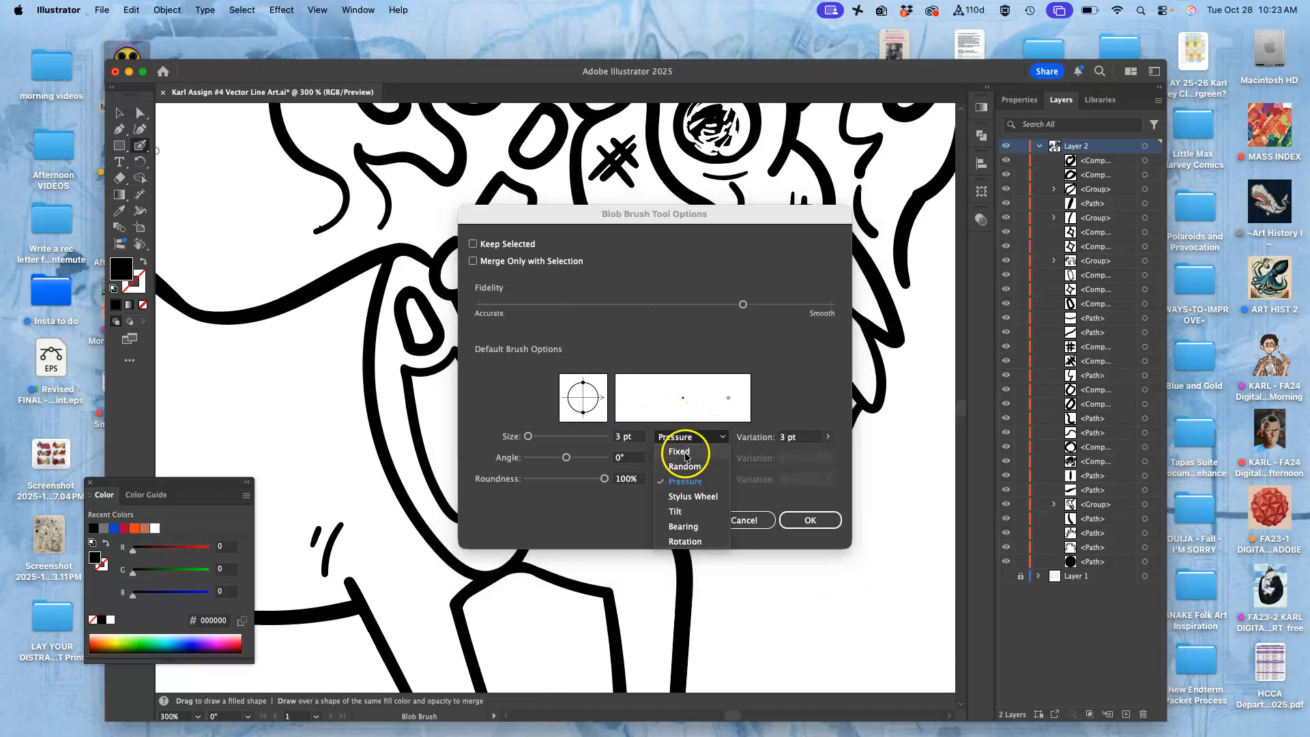
left_click(683, 452)
left_click(809, 520)
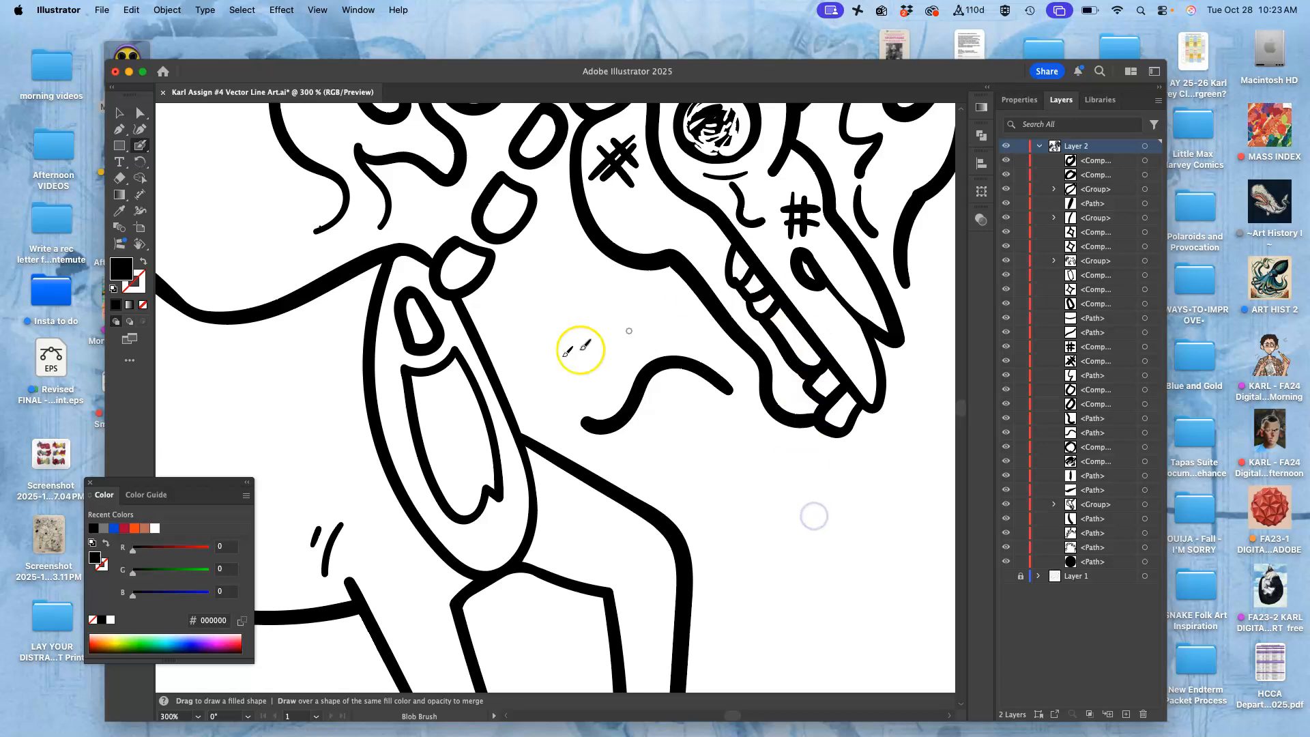
left_click_drag(594, 279, 520, 339)
left_click_drag(643, 306, 529, 362)
mouse_move(621, 331)
left_mouse_down()
mouse_move(546, 366)
mouse_move(556, 386)
left_mouse_up()
left_click_drag(626, 355, 563, 392)
key("super+z")
key("super+z")
key("super+z")
key("super+z")
key("super+z")
key("super+z")
key("super+z")
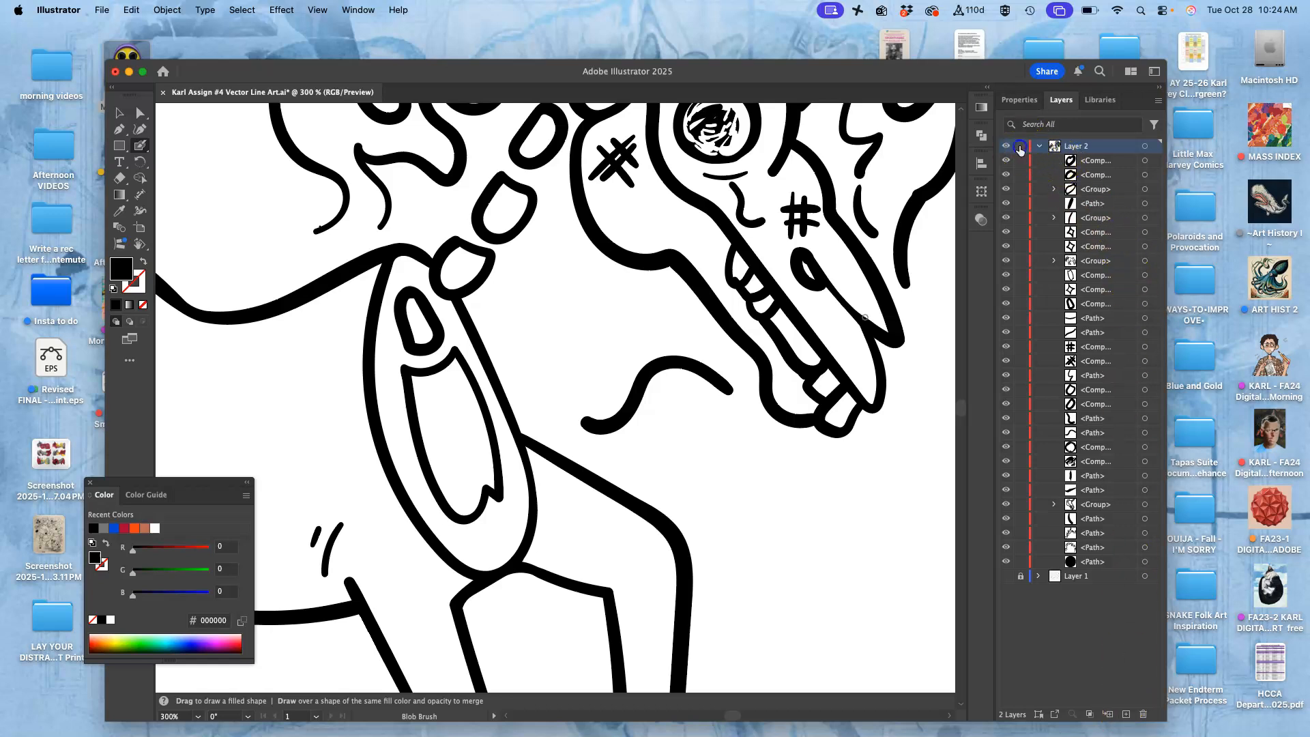
- On a new layer above the locked Layer 2, paint parallel diagonal hatch lines across the unicorn's shoulder oval with the Blob Brush
left_click(1125, 714)
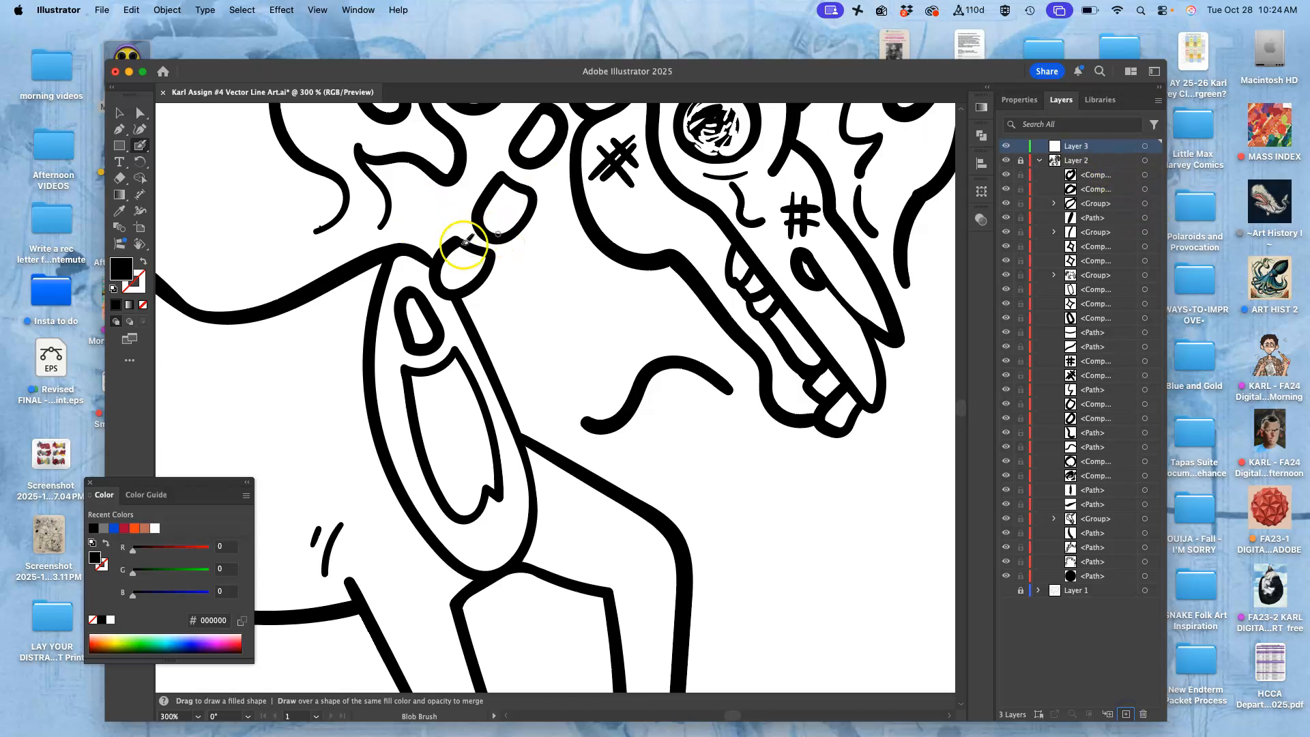
left_click(140, 244)
left_click_drag(275, 261, 182, 335)
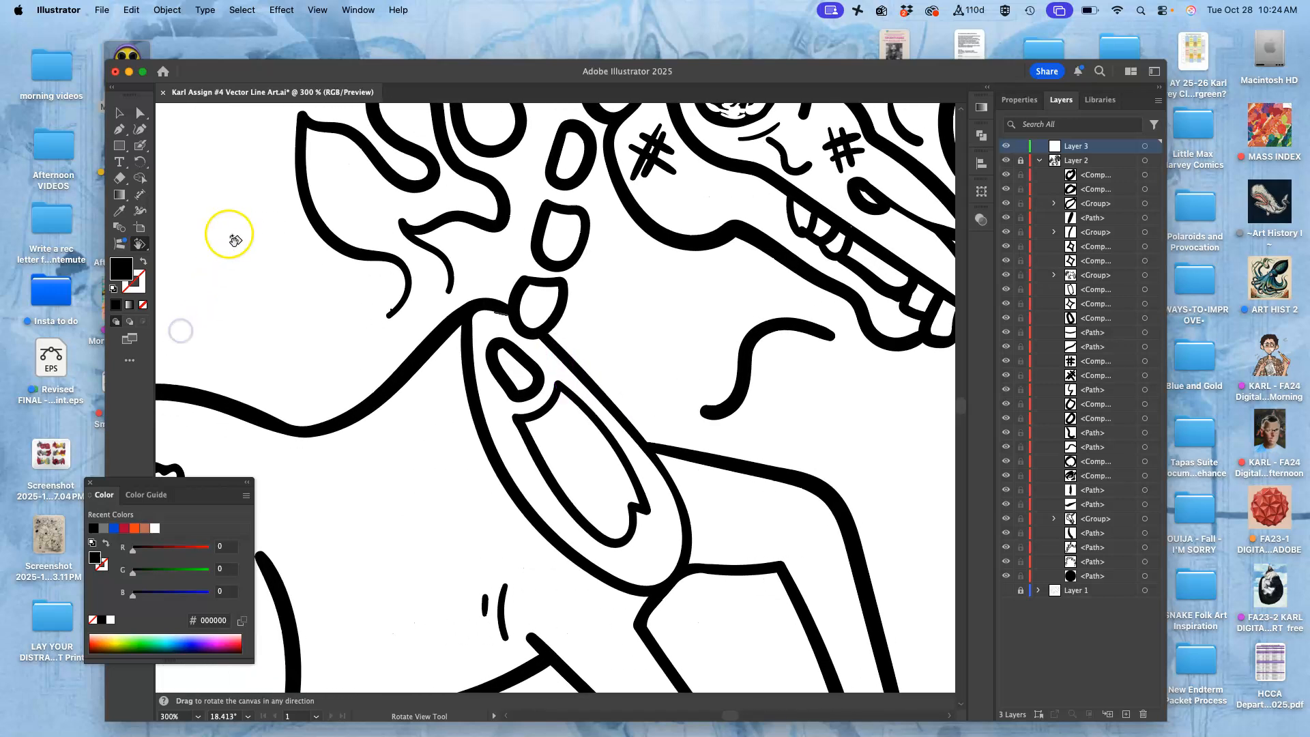
left_click(140, 147)
mouse_move(463, 315)
left_mouse_down()
mouse_move(512, 291)
mouse_move(458, 341)
mouse_move(564, 289)
mouse_move(448, 367)
mouse_move(588, 315)
mouse_move(543, 368)
mouse_move(661, 362)
mouse_move(546, 416)
mouse_move(573, 428)
mouse_move(662, 403)
mouse_move(462, 495)
mouse_move(594, 472)
mouse_move(497, 535)
mouse_move(769, 518)
mouse_move(652, 551)
mouse_move(768, 533)
mouse_move(751, 544)
mouse_move(598, 581)
mouse_move(638, 552)
mouse_move(633, 534)
mouse_move(688, 554)
left_mouse_up()
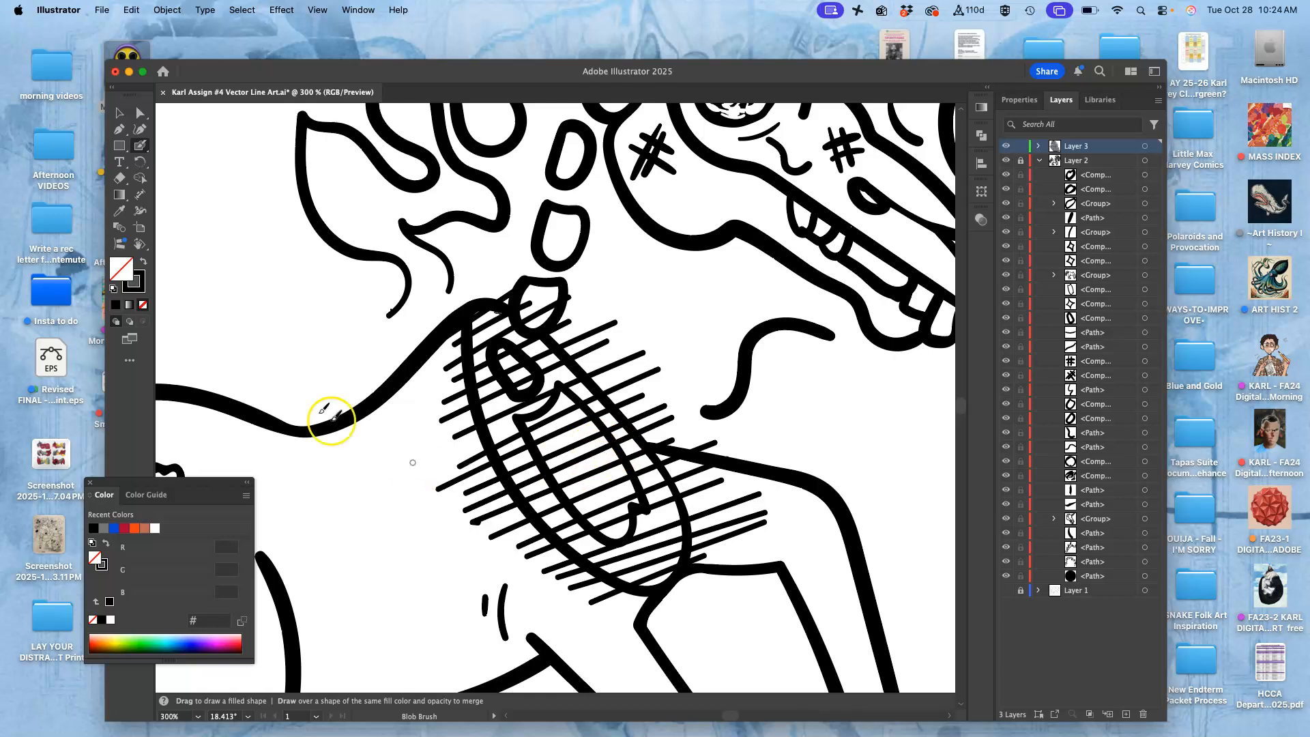
- Erase gaps in the hatch lines along the shoulder oval's outline and around the edges of its inner shapes
left_click(119, 177)
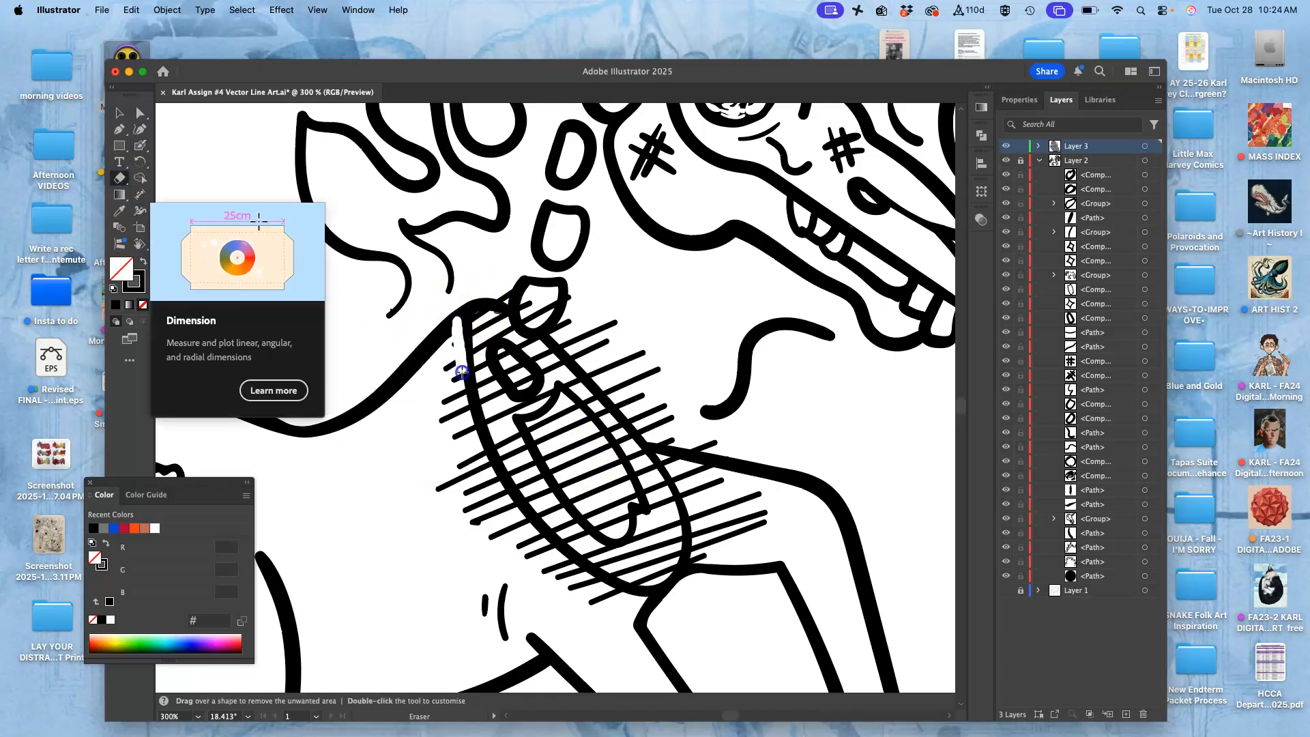
left_click_drag(468, 401, 484, 449)
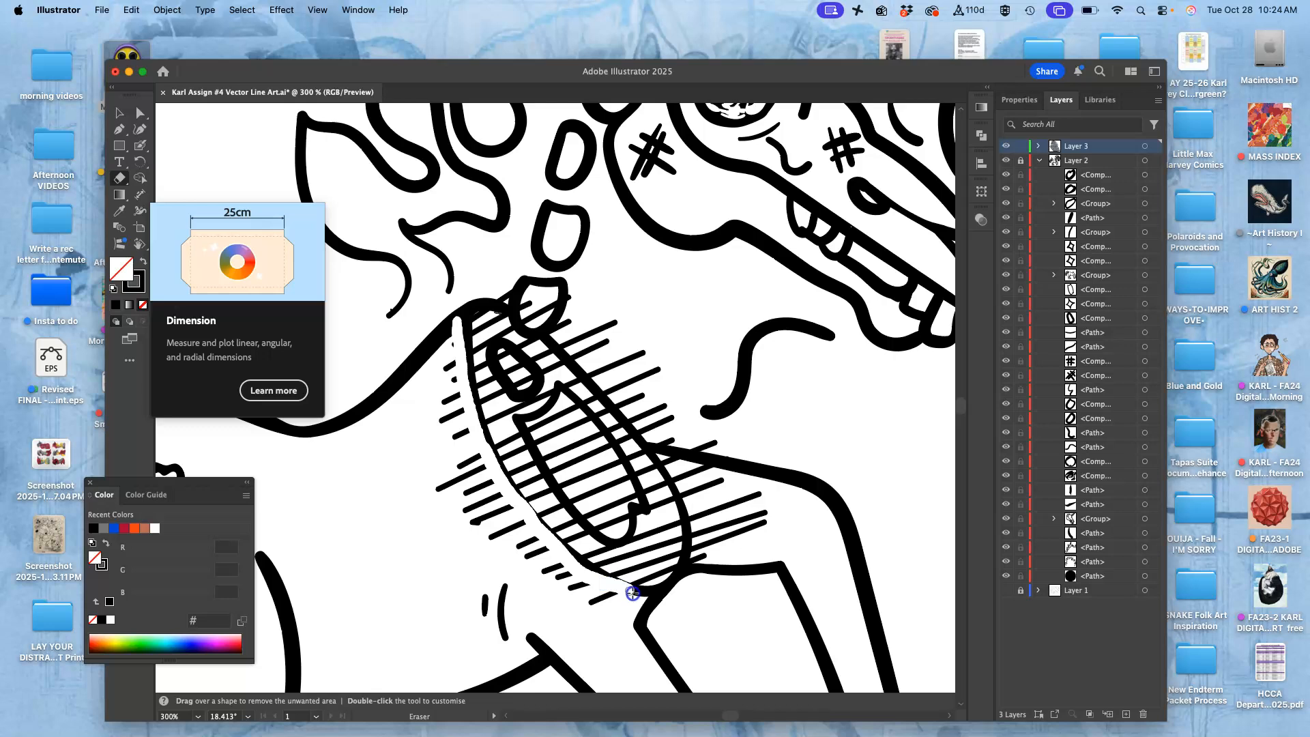
key("super+z")
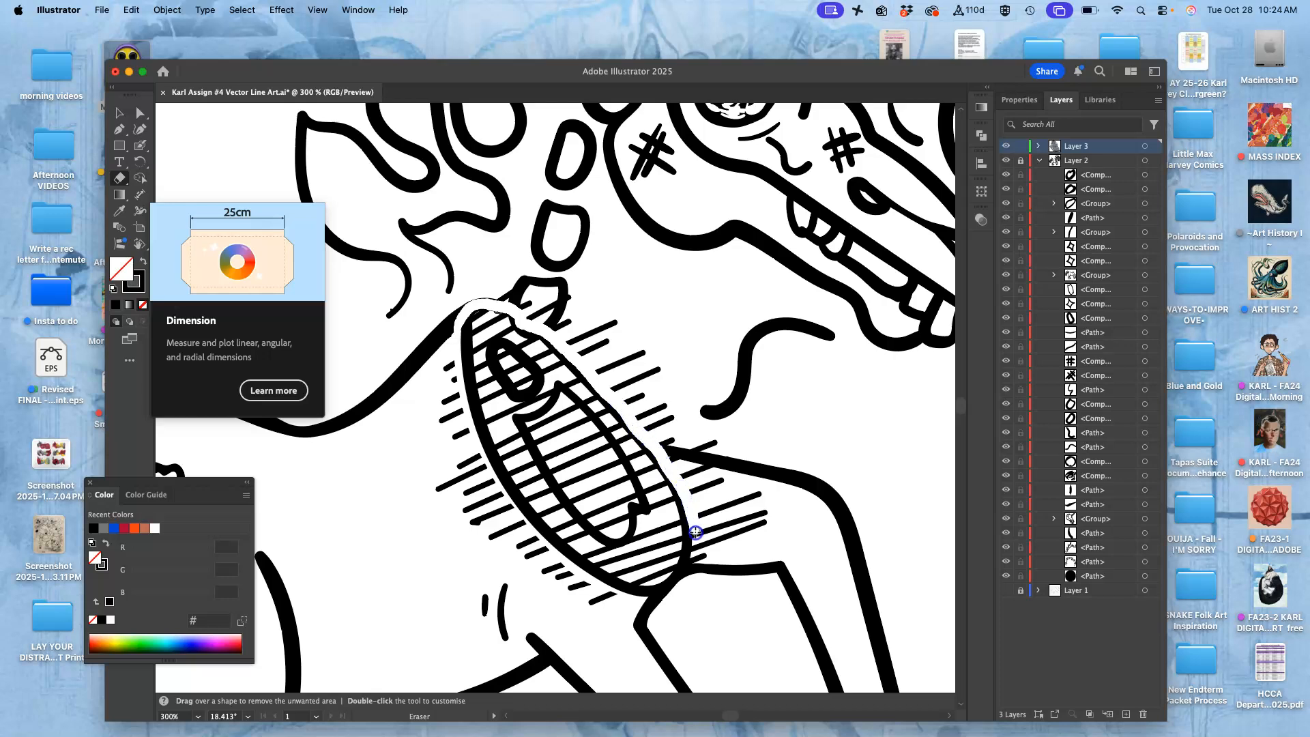
left_click_drag(671, 605, 671, 603)
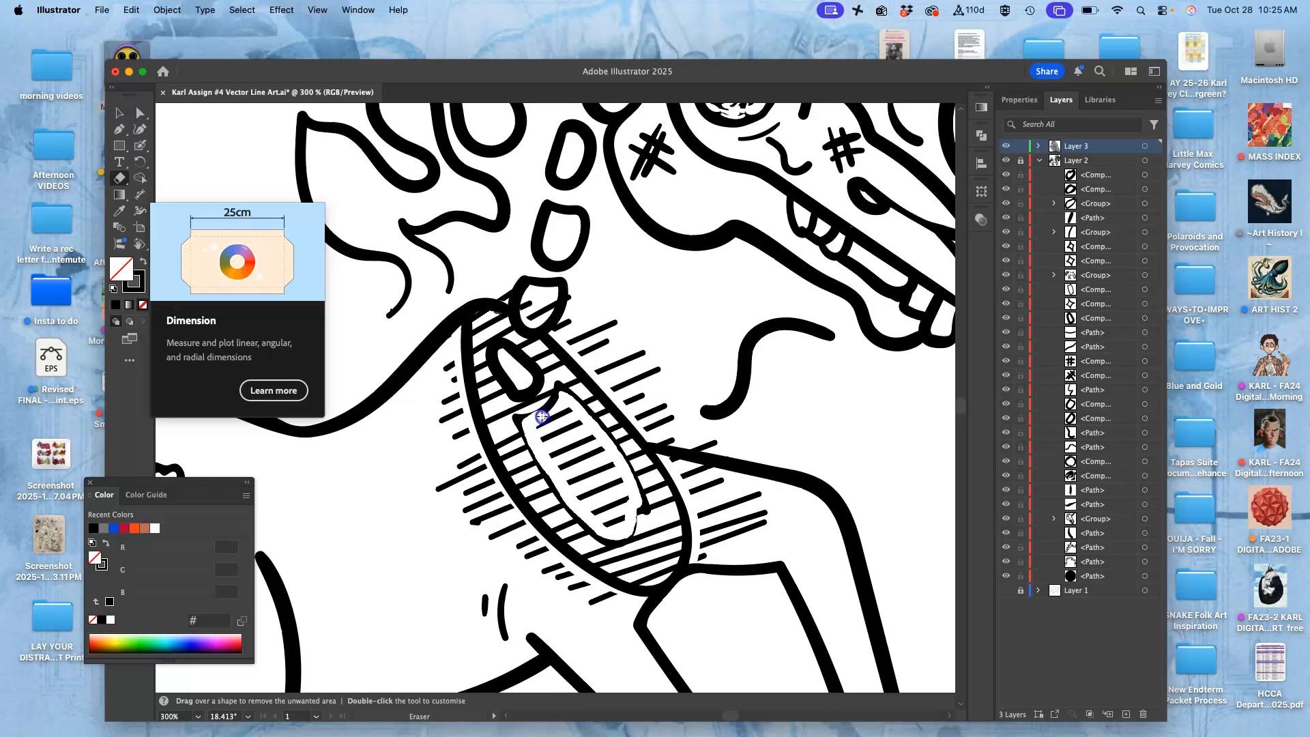
left_click_drag(560, 397, 561, 398)
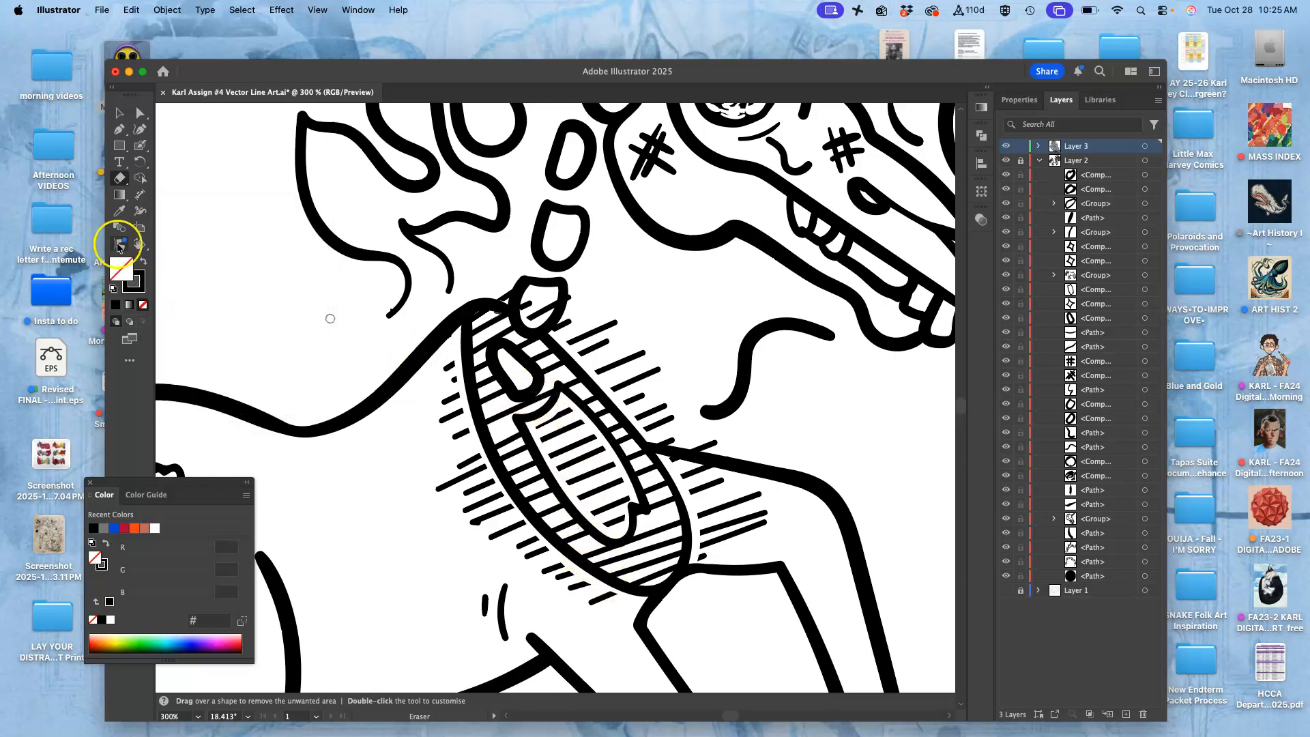
- Delete the cut-off hatch pieces beyond the oval's upper left tip and along its entire right side
left_click(138, 117)
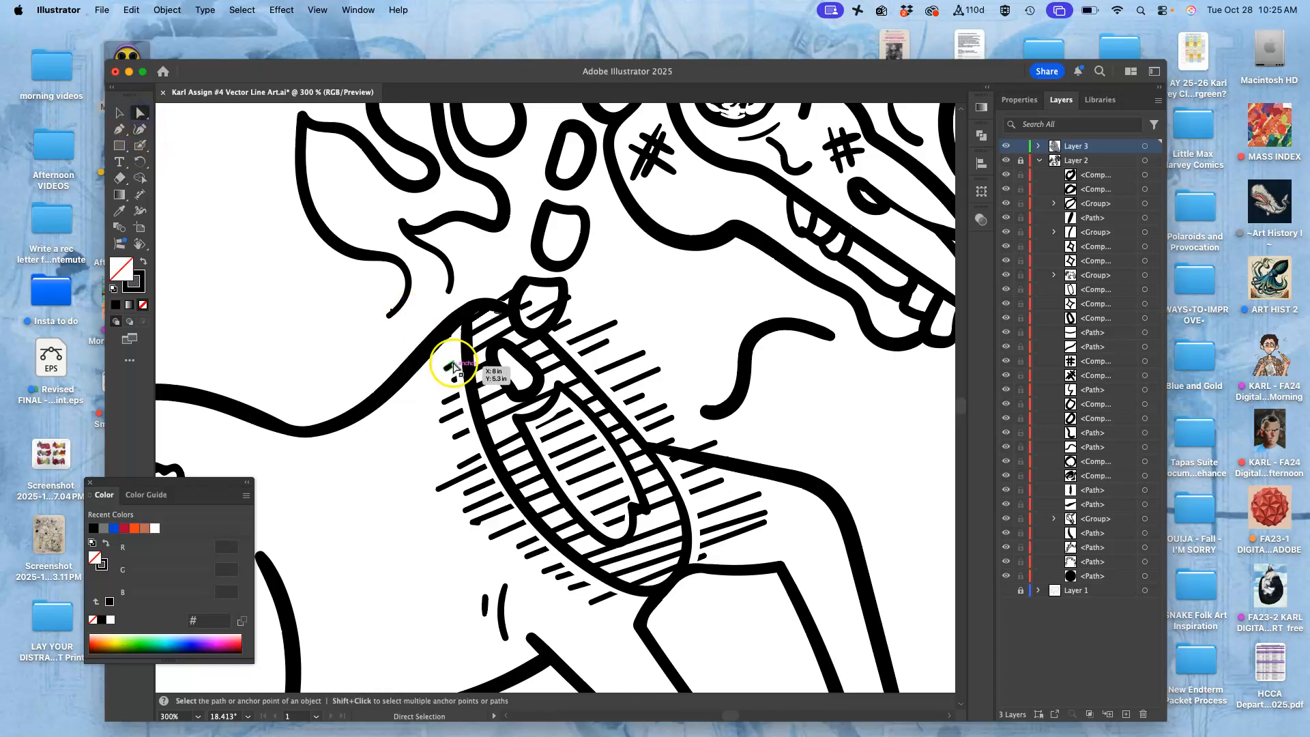
left_click_drag(447, 337, 453, 341)
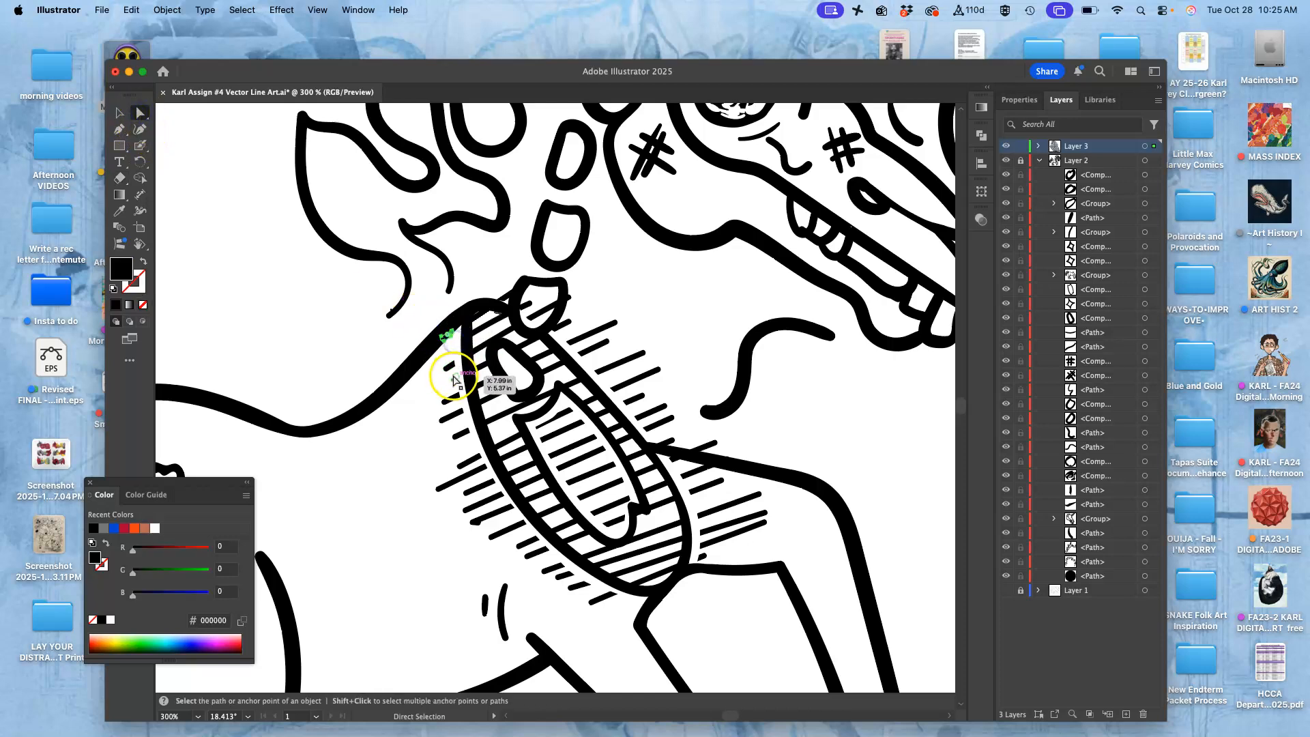
key("Delete")
left_click_drag(578, 308, 667, 377)
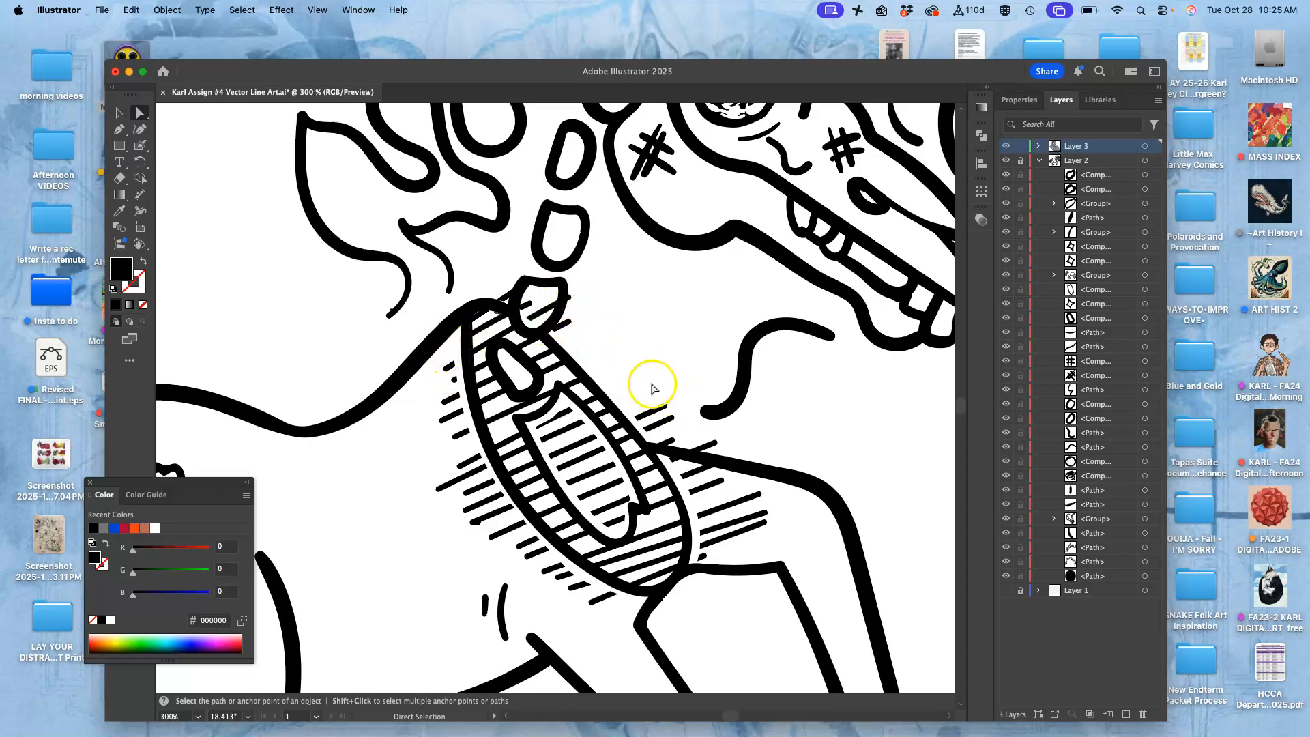
mouse_move(722, 452)
left_mouse_down()
mouse_move(748, 594)
mouse_move(778, 584)
mouse_move(703, 581)
left_mouse_up()
key("Delete")
key("Delete")
left_click(743, 530)
key("Delete")
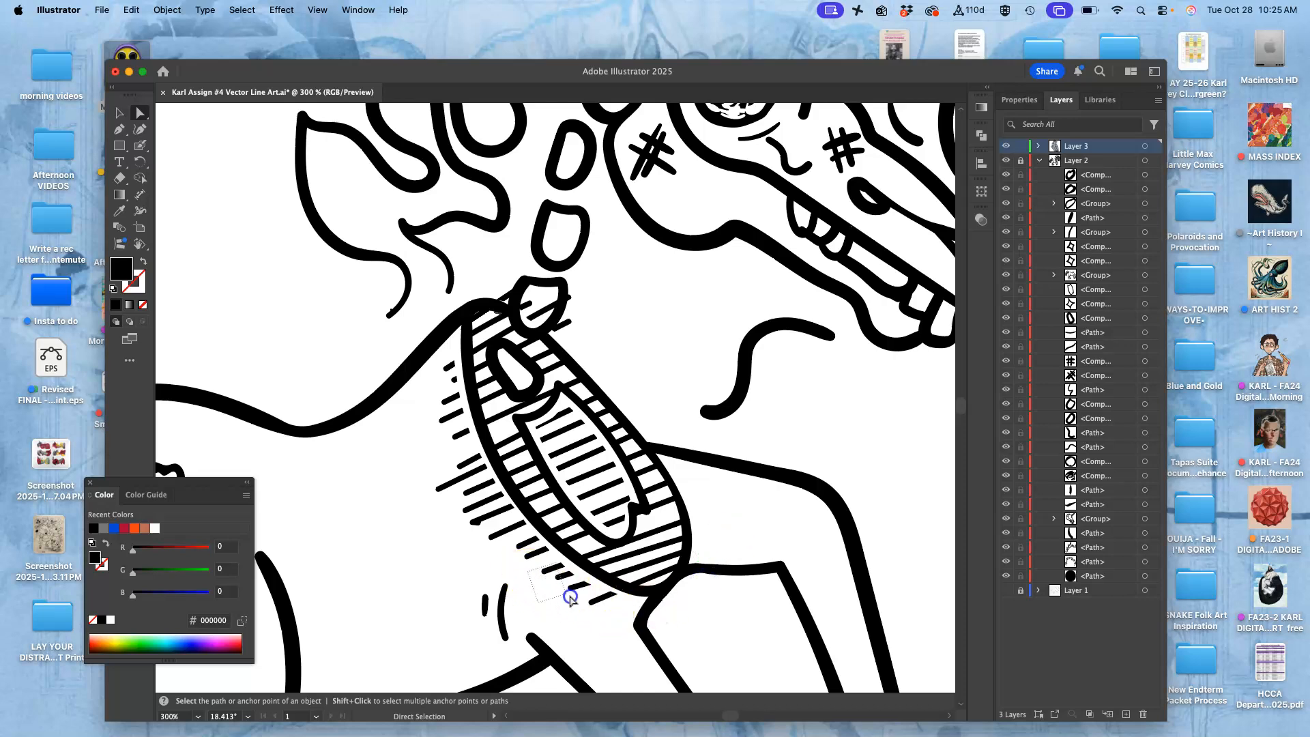
- Delete the remaining hatch pieces outside the oval's lower edge and left side
left_click_drag(590, 605, 590, 606)
key("Delete")
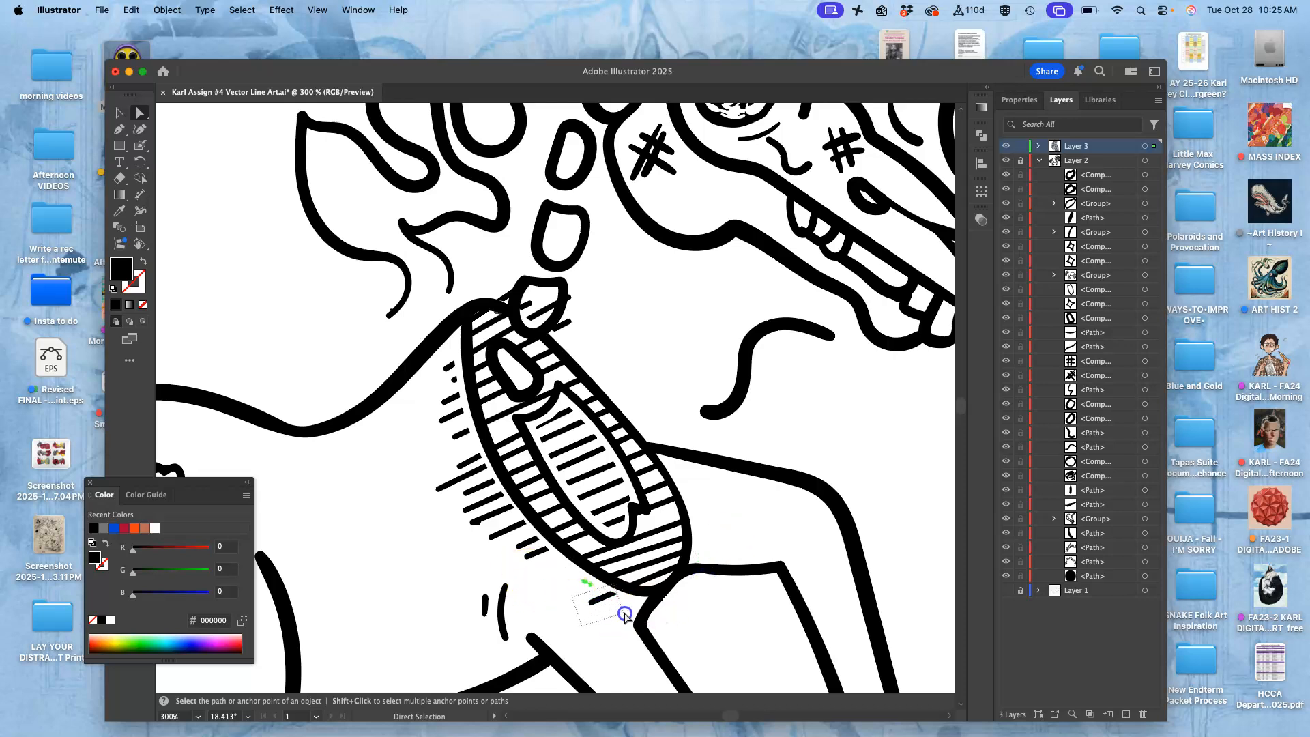
key("Delete")
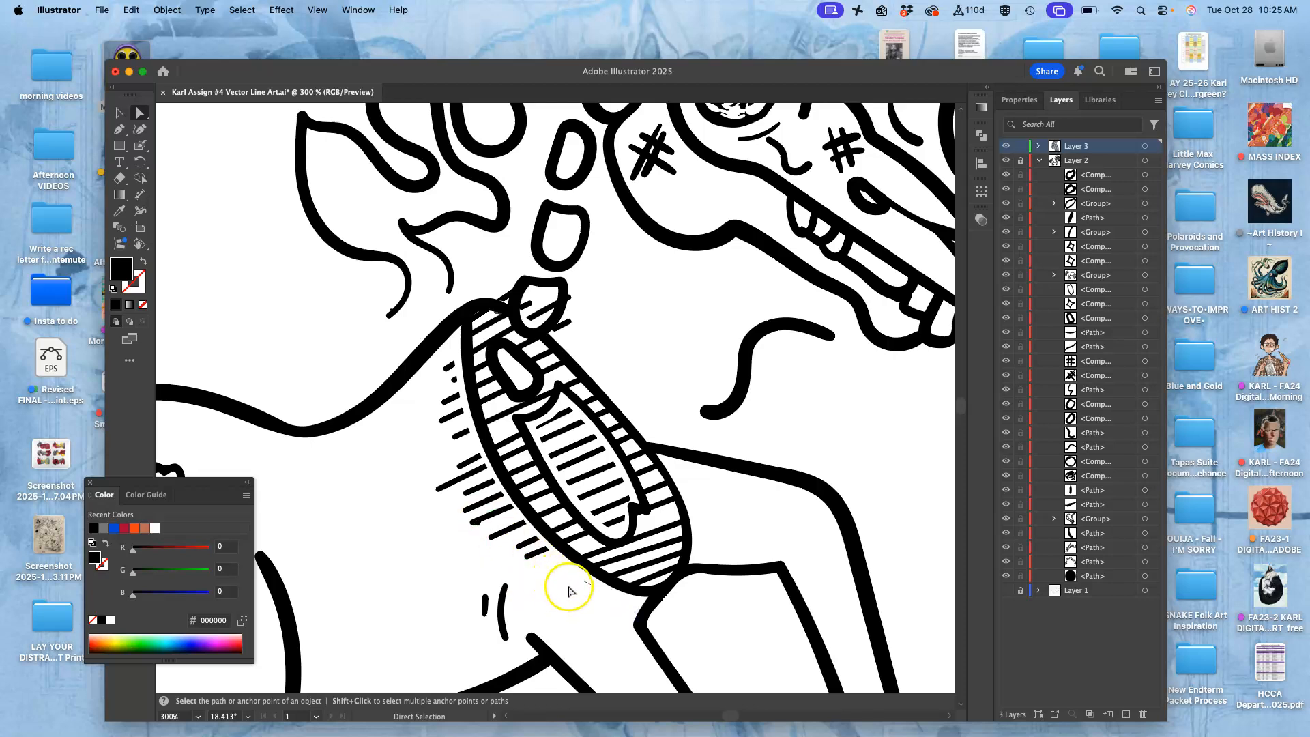
left_click_drag(593, 600, 507, 540)
key("Delete")
key("Delete")
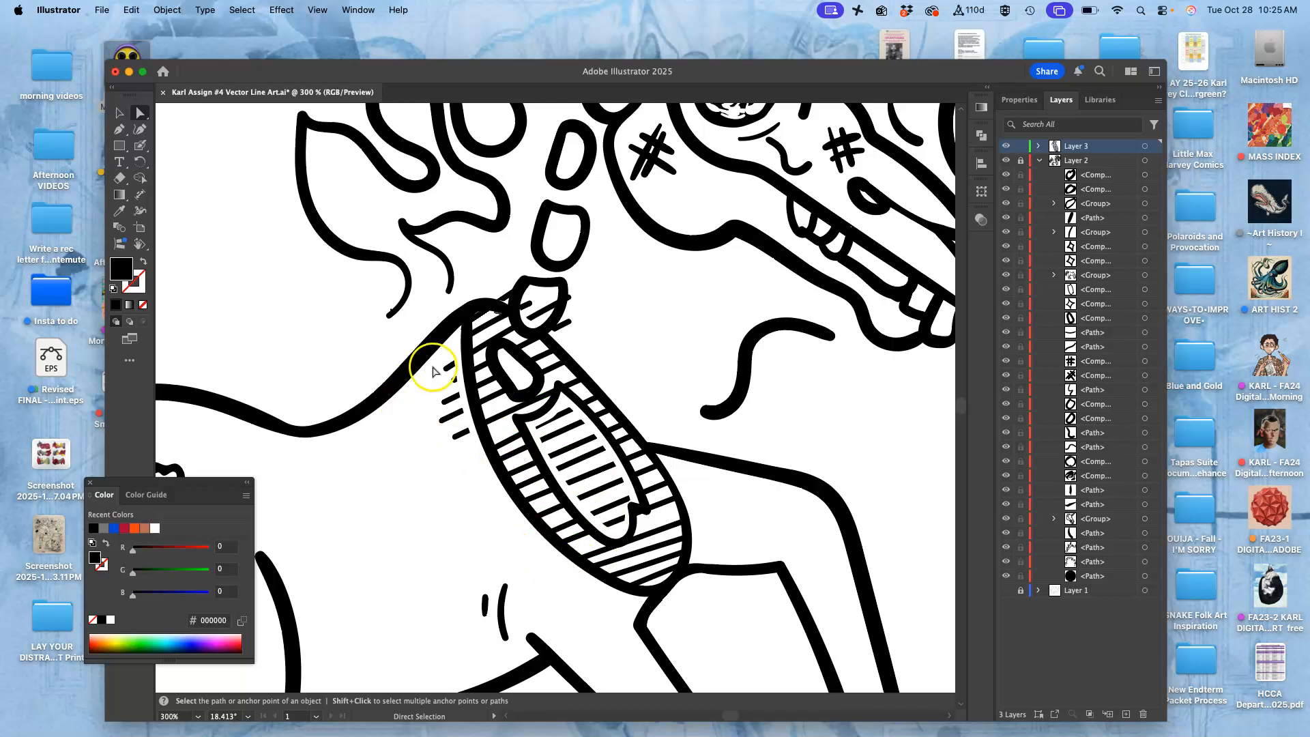
left_click_drag(472, 442, 472, 444)
key("Delete")
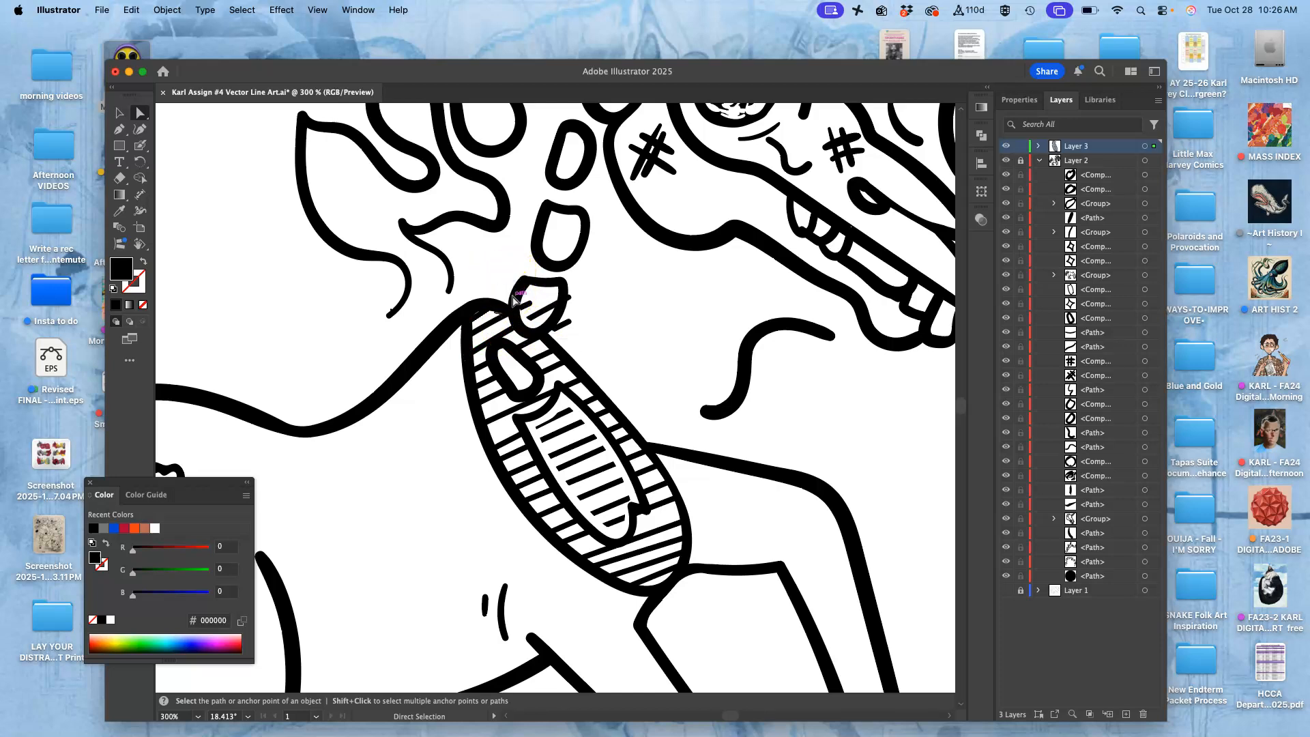
- Delete the stray hatch pieces over the lowest neck bone, just above the shoulder oval
left_click_drag(507, 287, 506, 287)
left_click_drag(575, 318, 584, 326)
left_click(595, 308)
key("Delete")
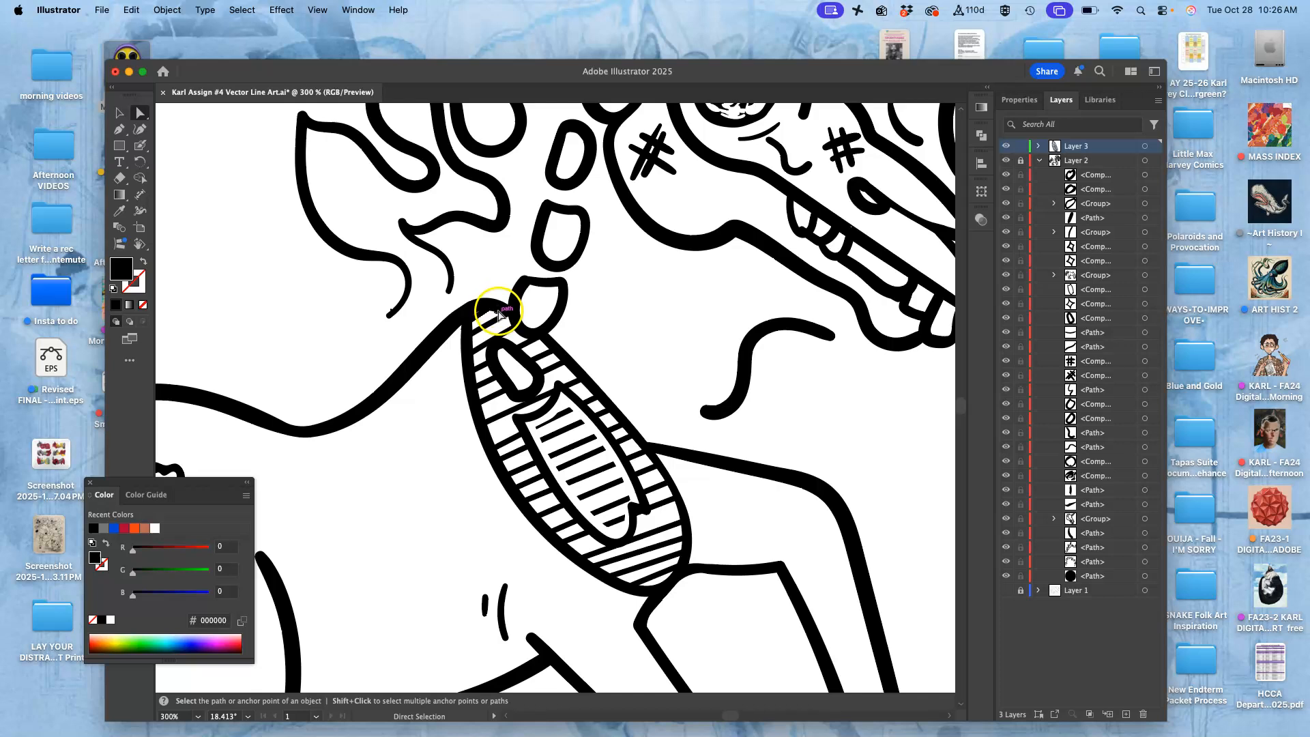
left_click(527, 321)
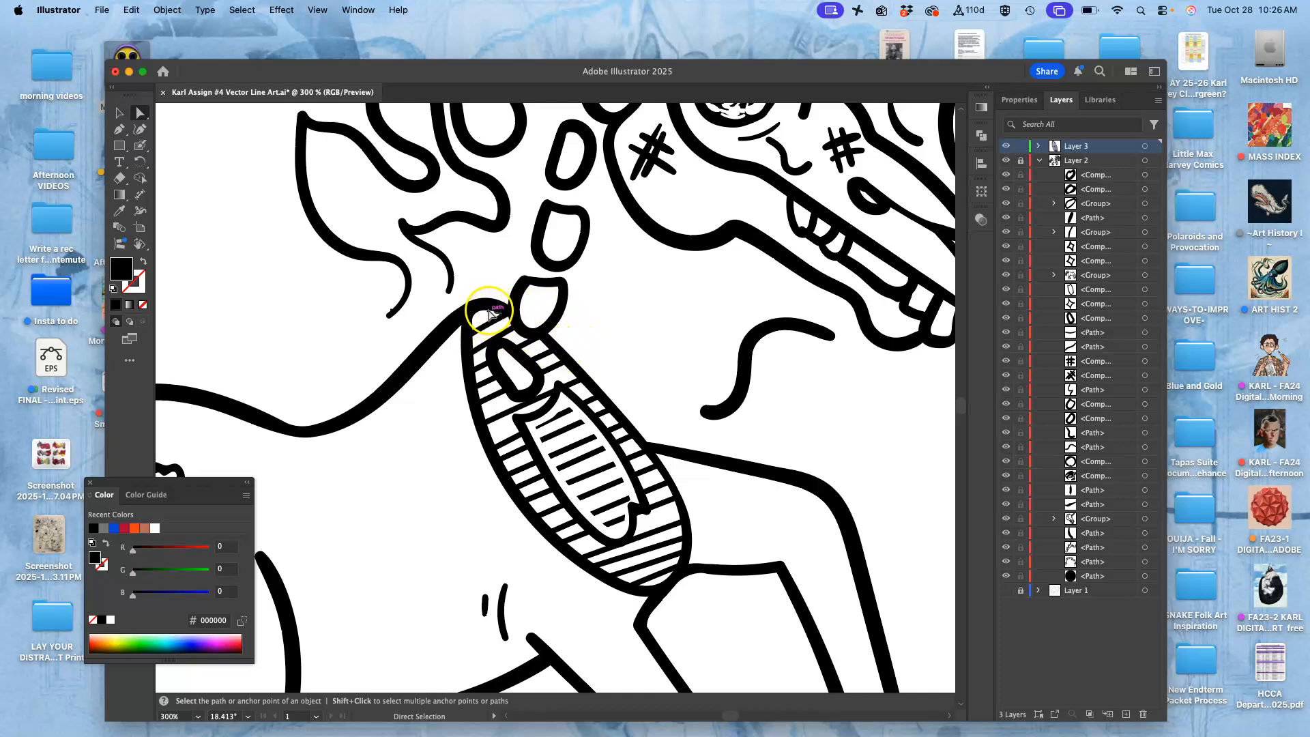
- Delete the hatch lines inside the large jagged shape within the shoulder oval, leaving it blank
key("super+equal")
key("super+equal")
key("super+equal")
key("super+equal")
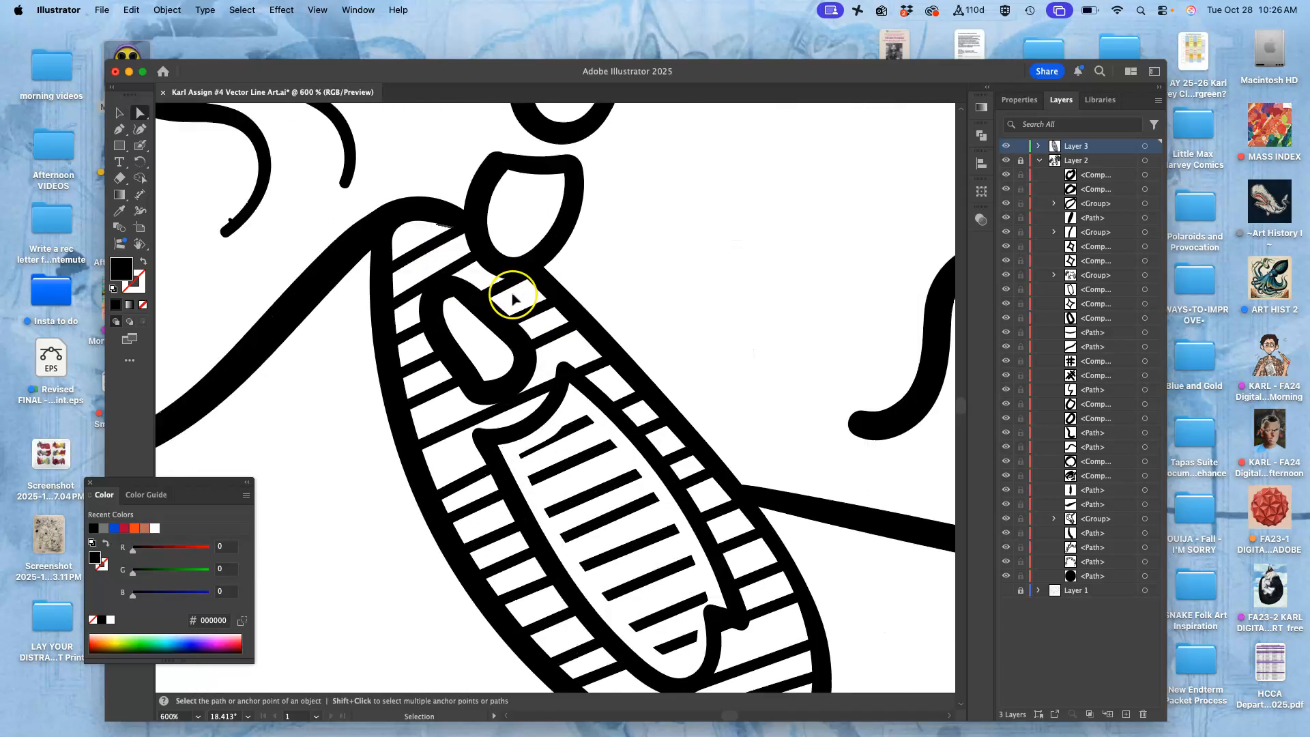
key("space")
left_click_drag(465, 291, 584, 380)
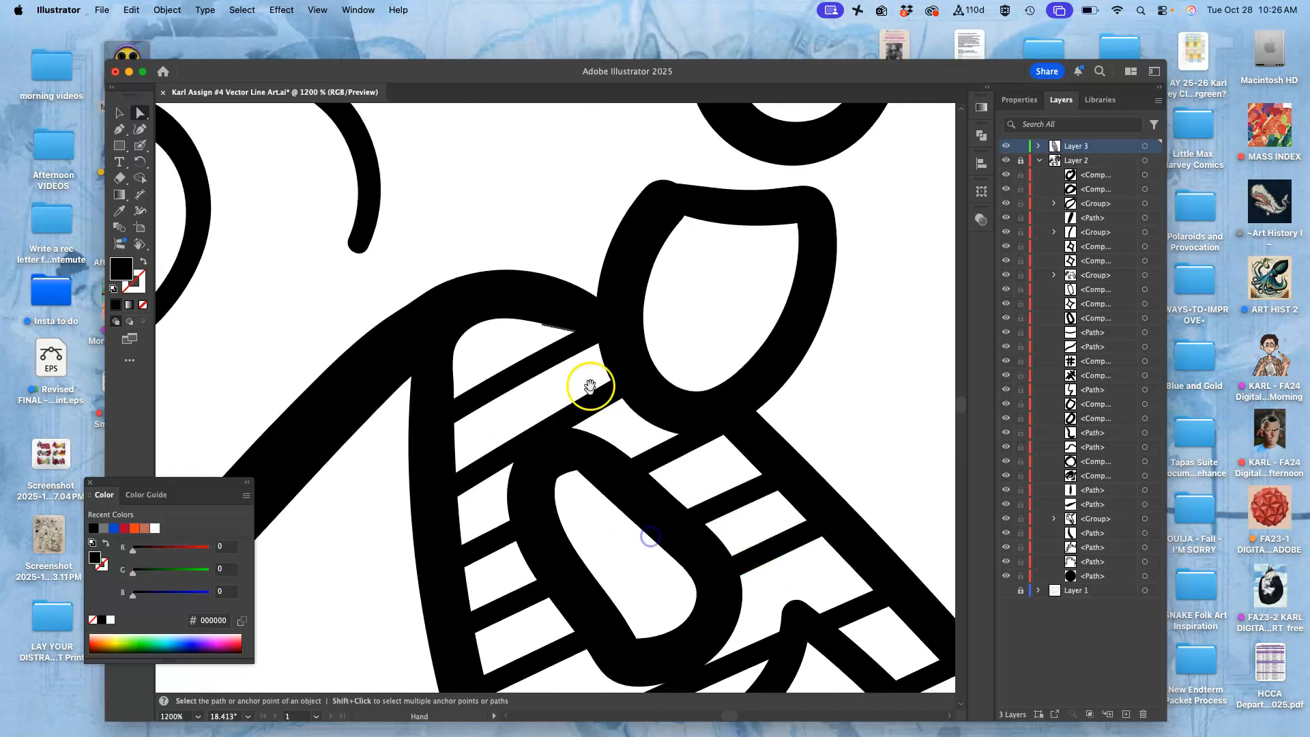
key("space")
left_click_drag(678, 517, 644, 661)
left_click(437, 222)
key("Delete")
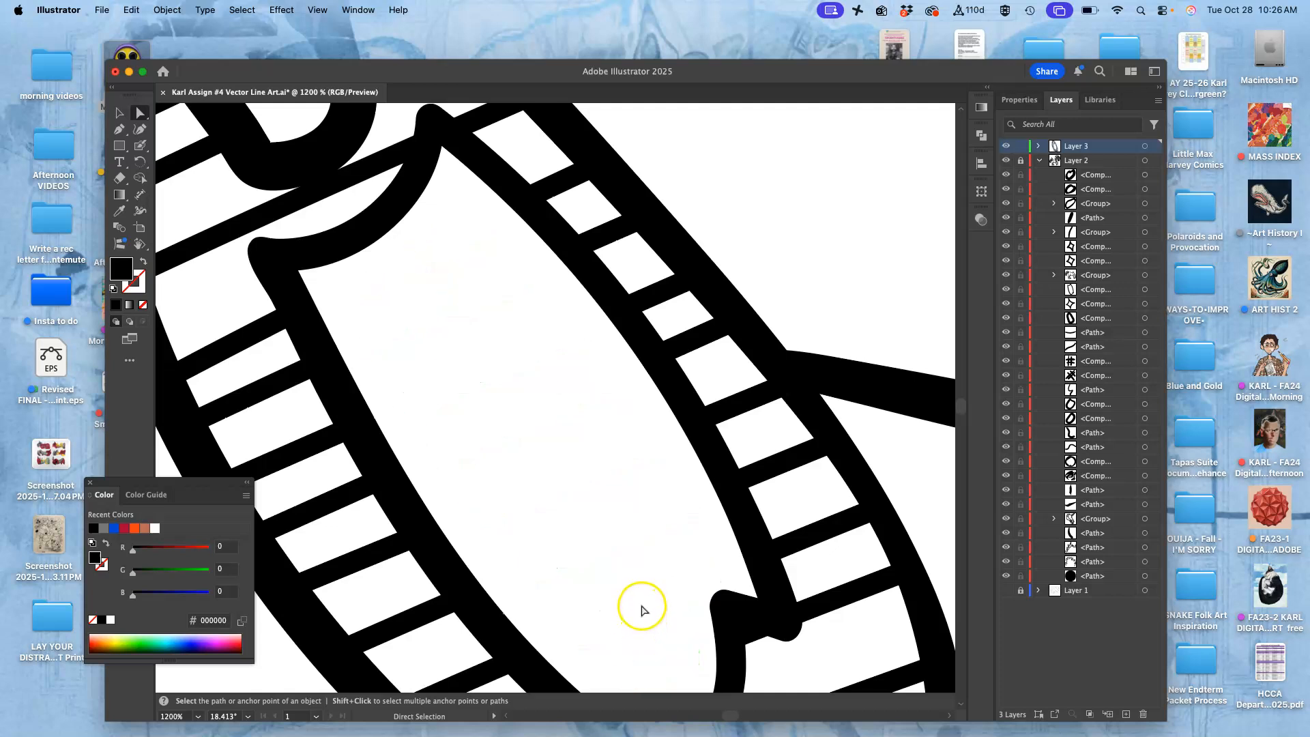
- Reset the canvas view rotation to 0° and check Layer 3's hatching against the whole drawing
key("super+minus")
key("super+minus")
key("super+minus")
key("super+minus")
key("super+minus")
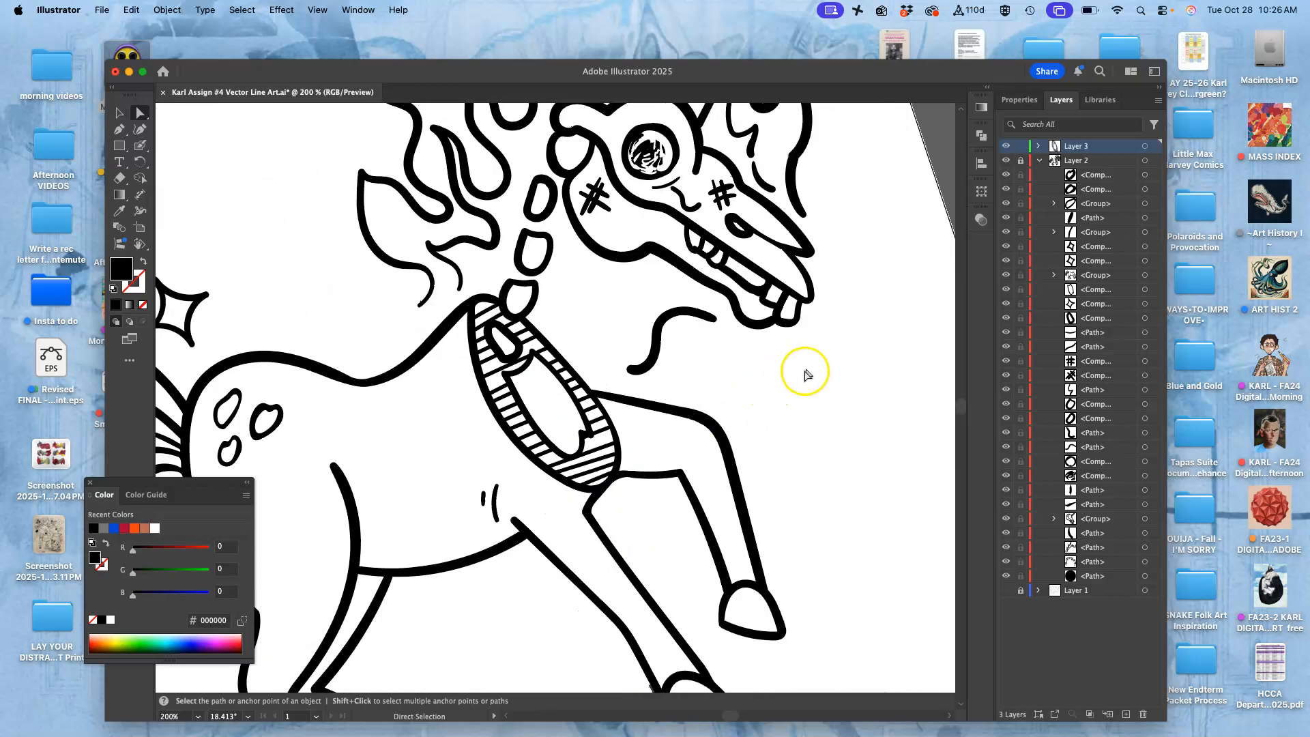
double_click(139, 249)
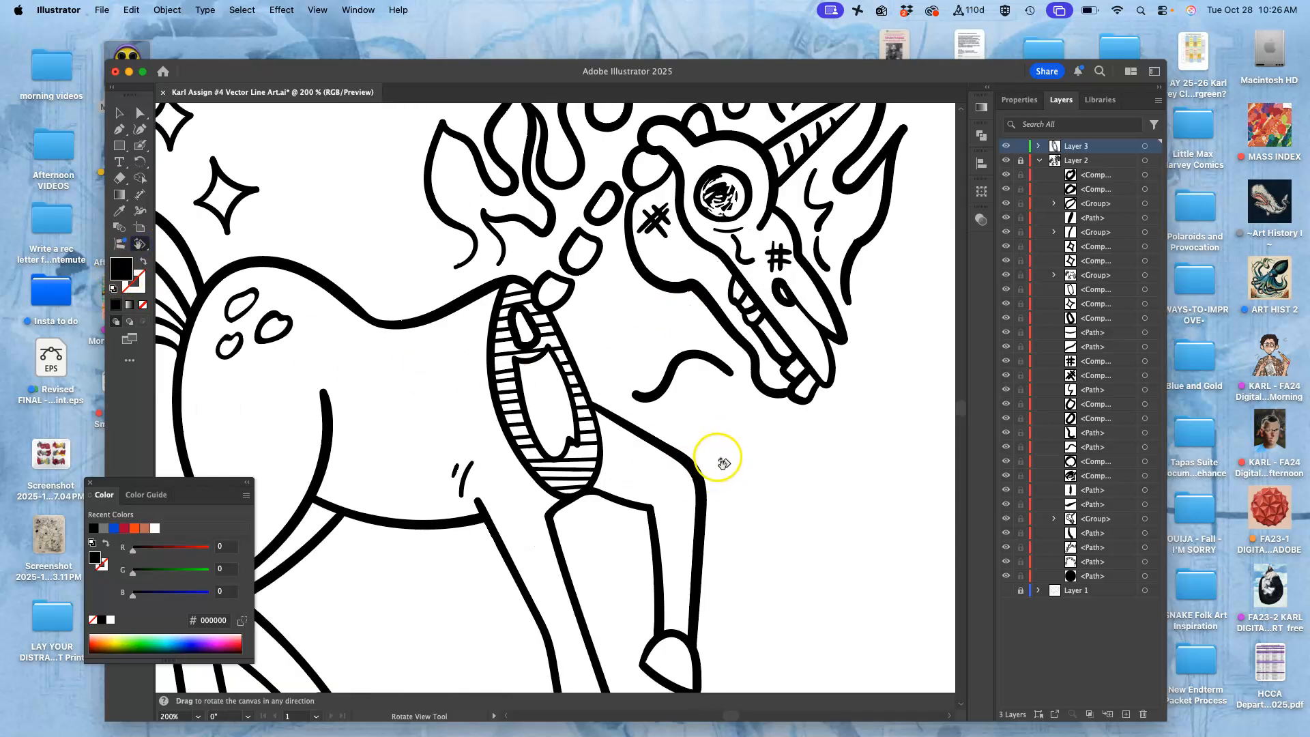
key("super+minus")
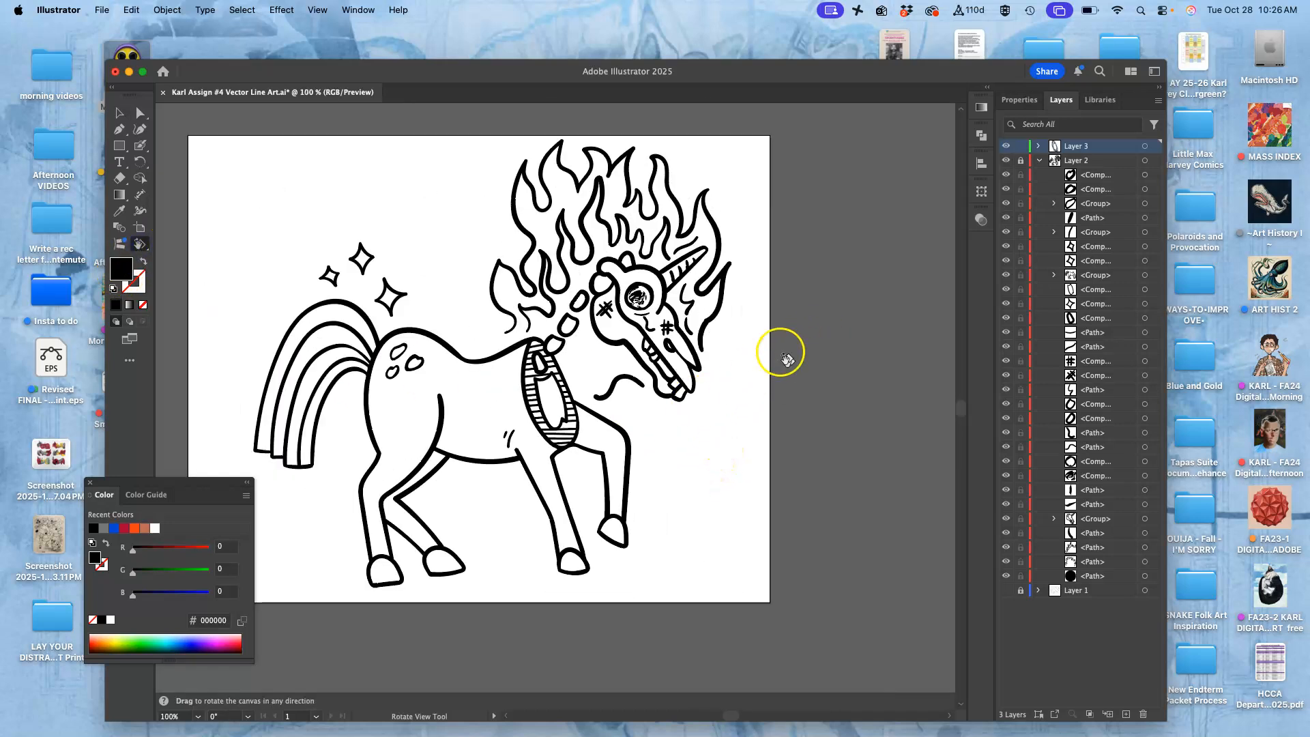
left_click(1004, 145)
- Move the hatch line under the jagged inner shape slightly up and erase the part overlapping the shape's lower outline
key("super+equal")
key("super+equal")
key("super+equal")
key("super+equal")
key("super+equal")
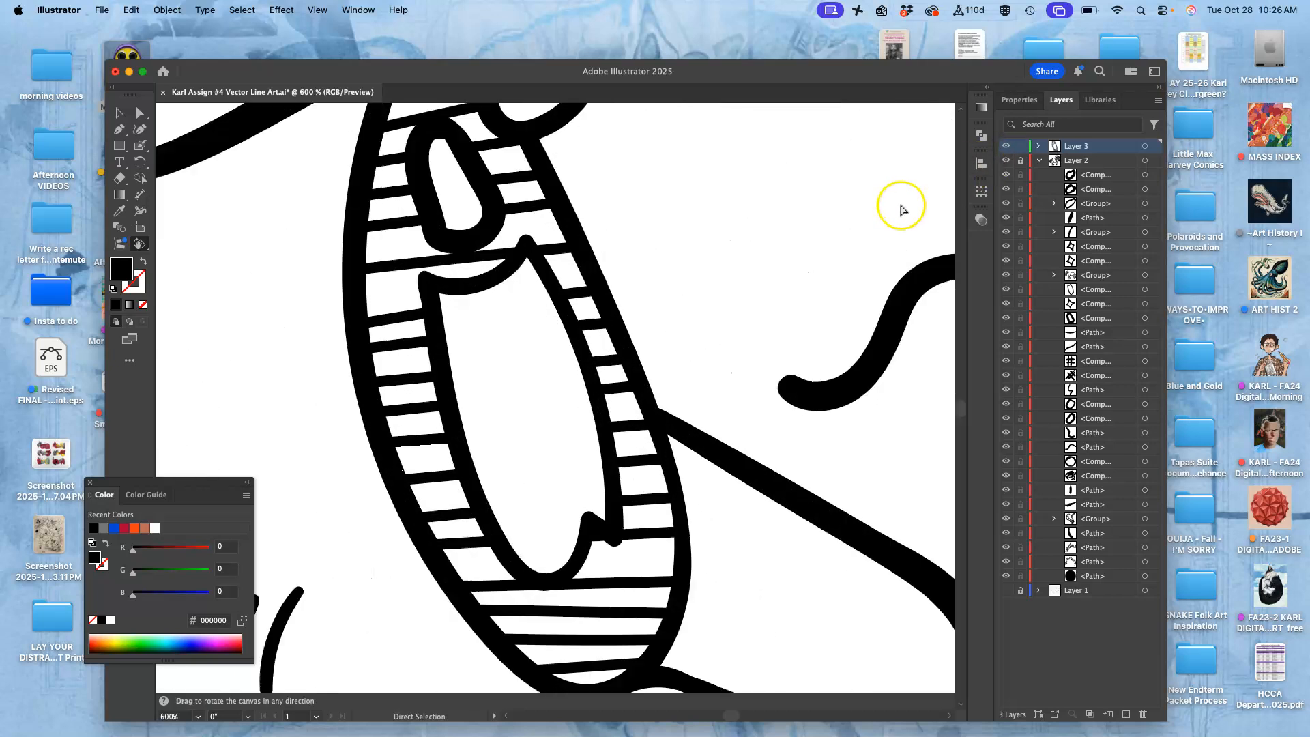
left_click_drag(678, 423, 684, 277)
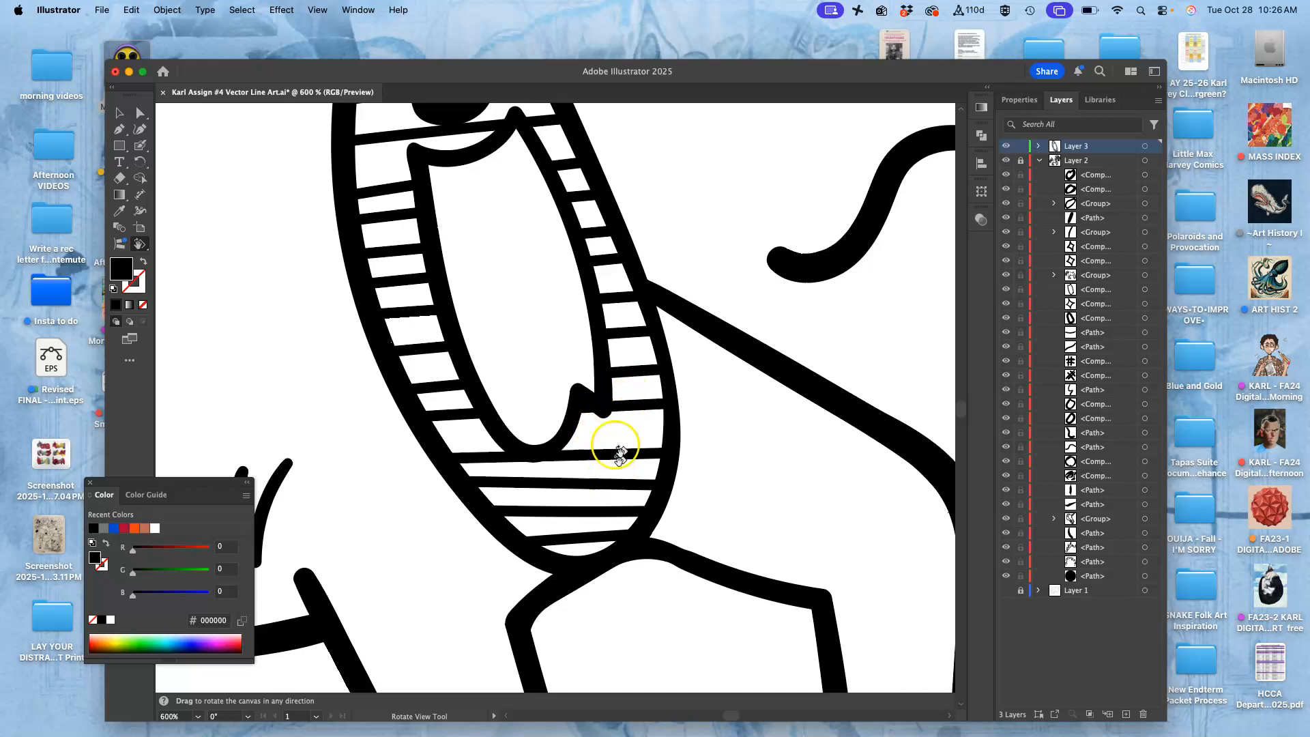
left_click(140, 113)
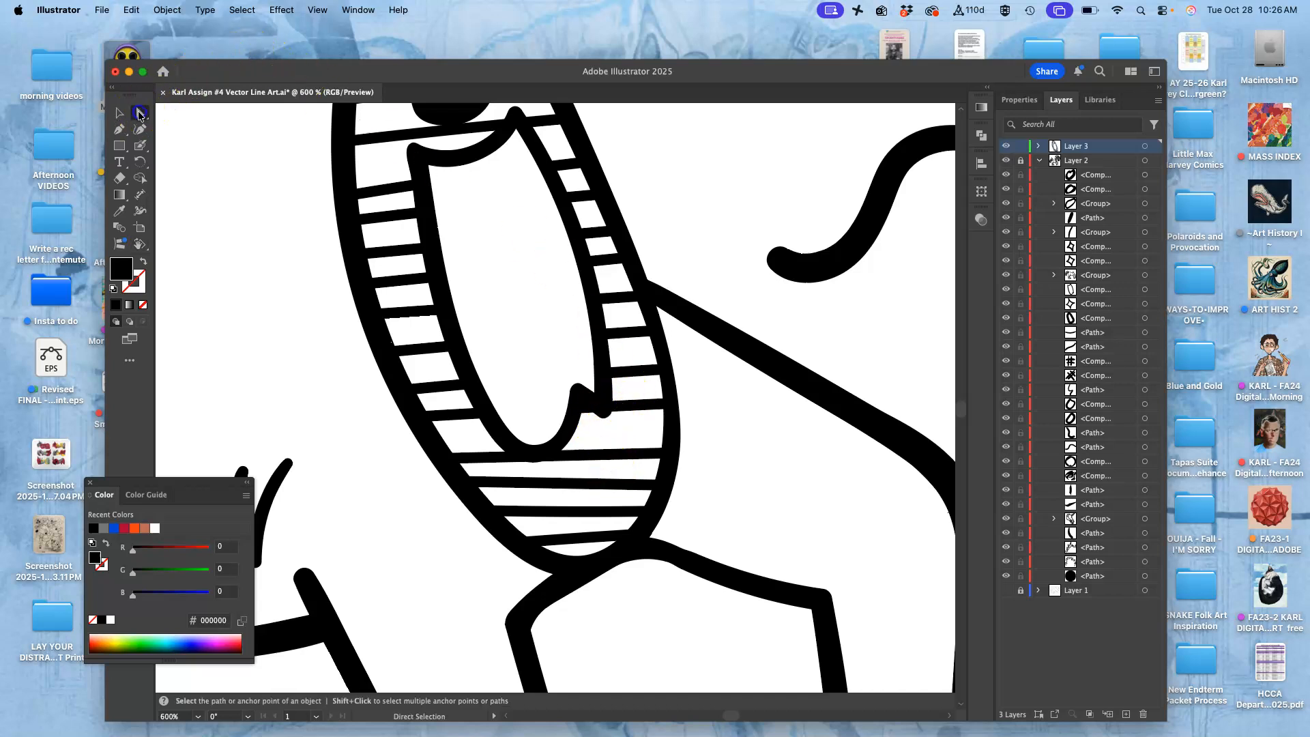
left_click(628, 450)
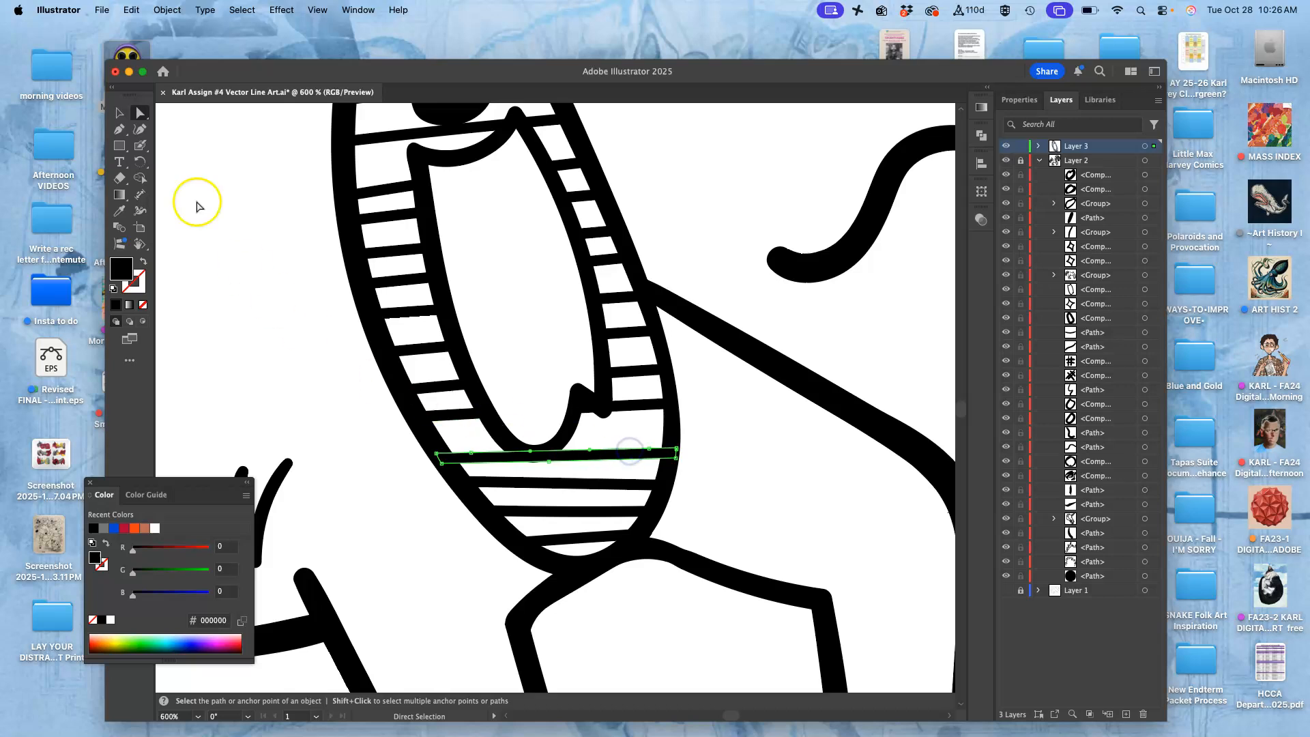
left_click(118, 112)
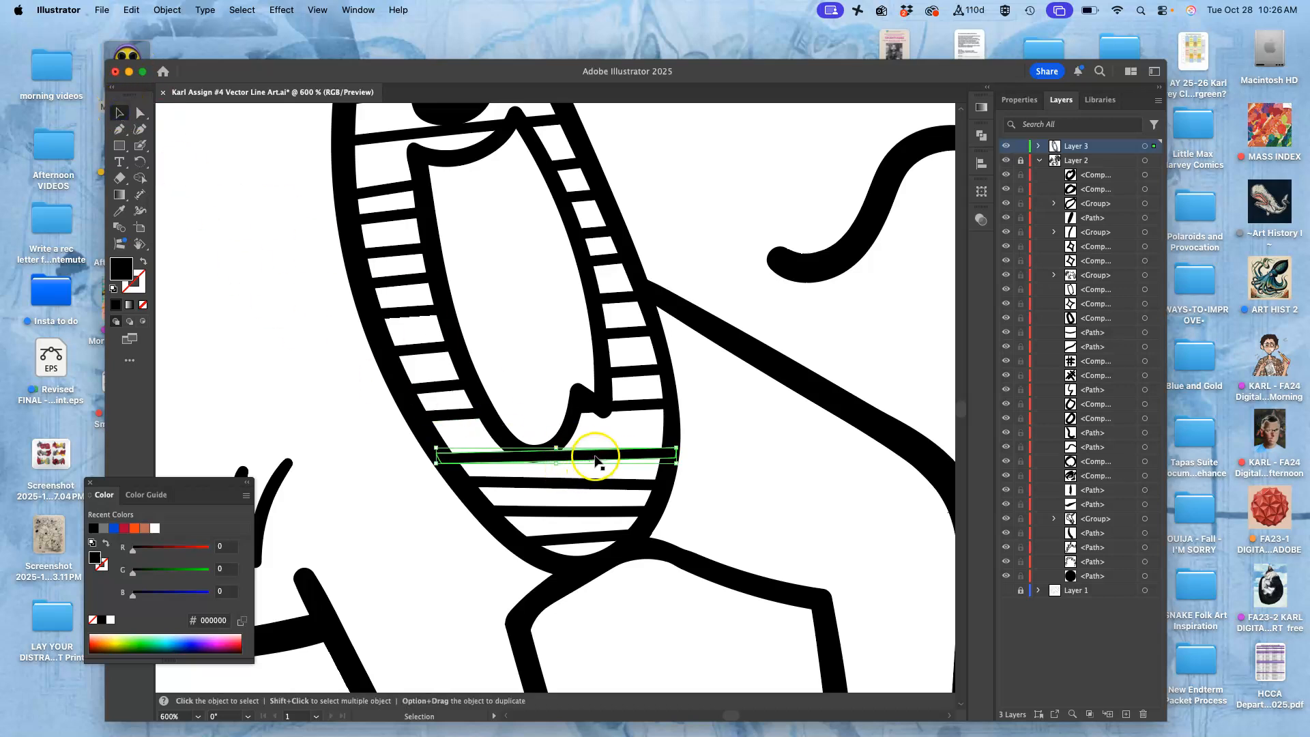
left_click_drag(595, 455, 592, 445)
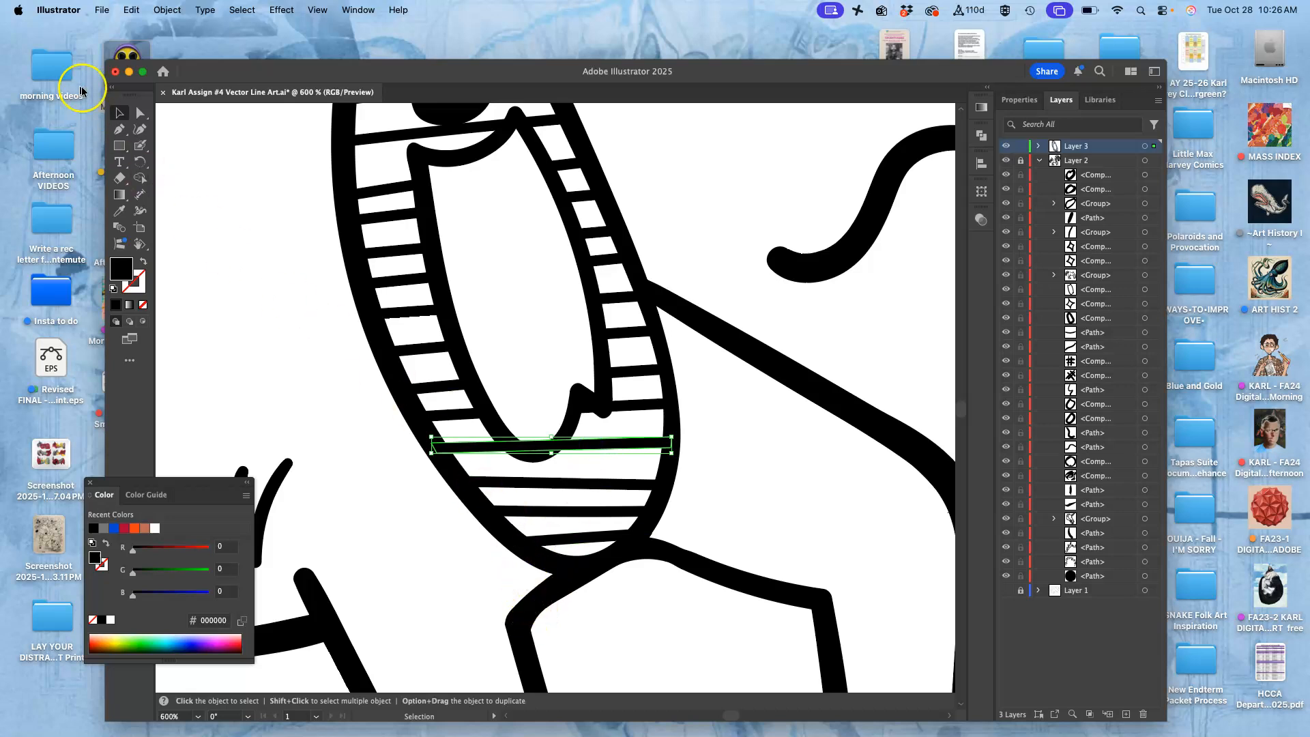
left_click(120, 178)
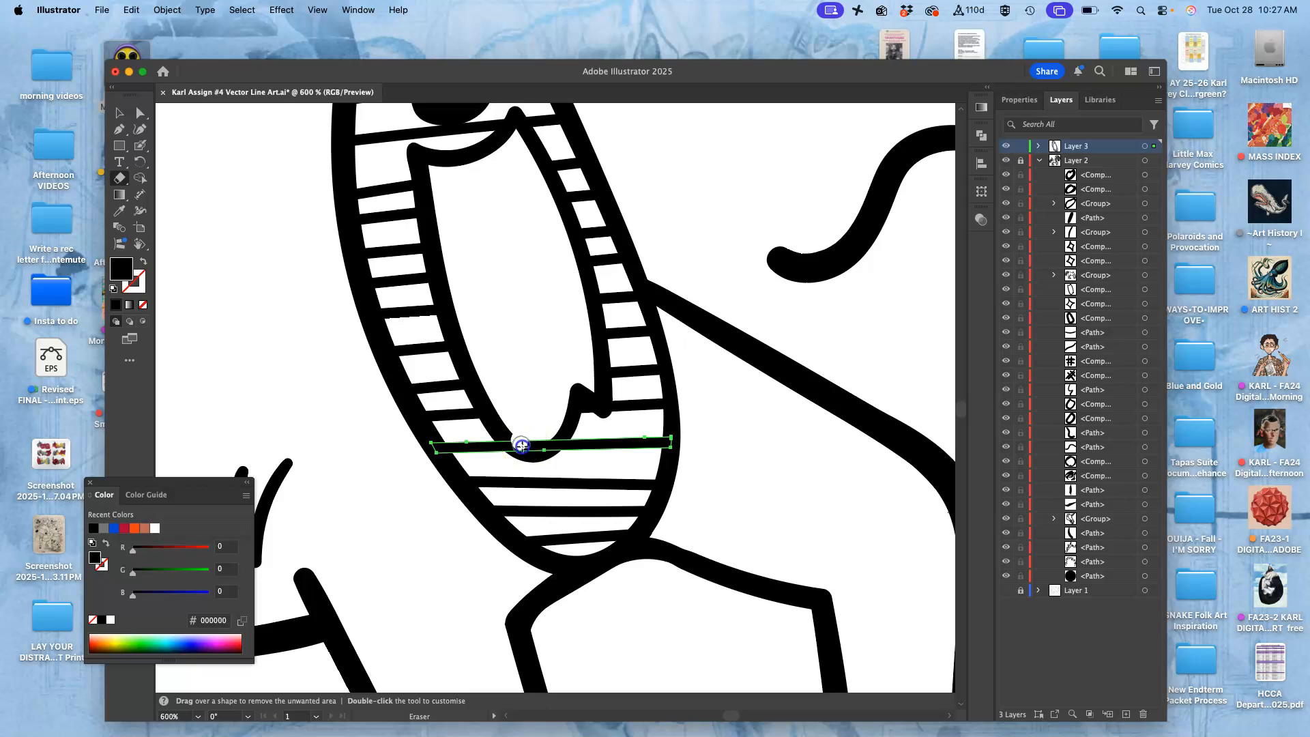
left_click_drag(550, 440, 554, 438)
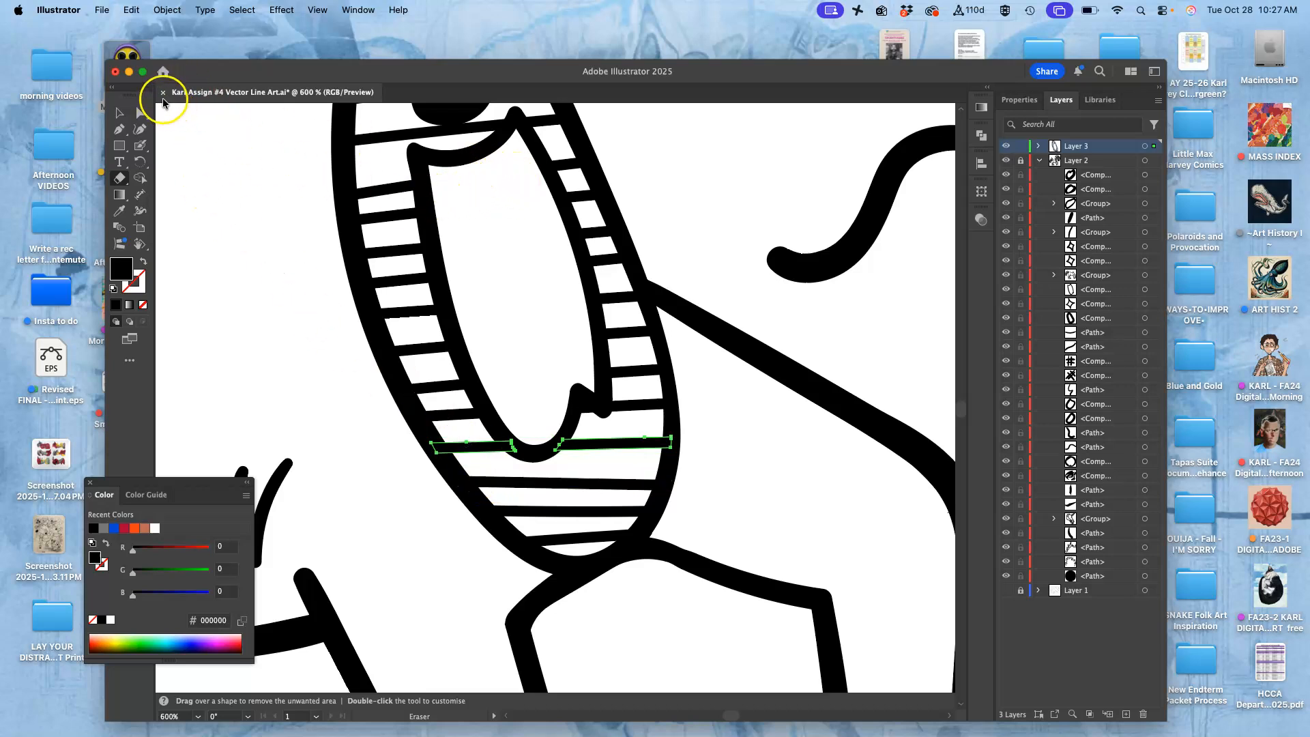
- Nudge the two hatch pieces flanking the upper part of the large jagged shape slightly up to even their spacing
left_click(119, 115)
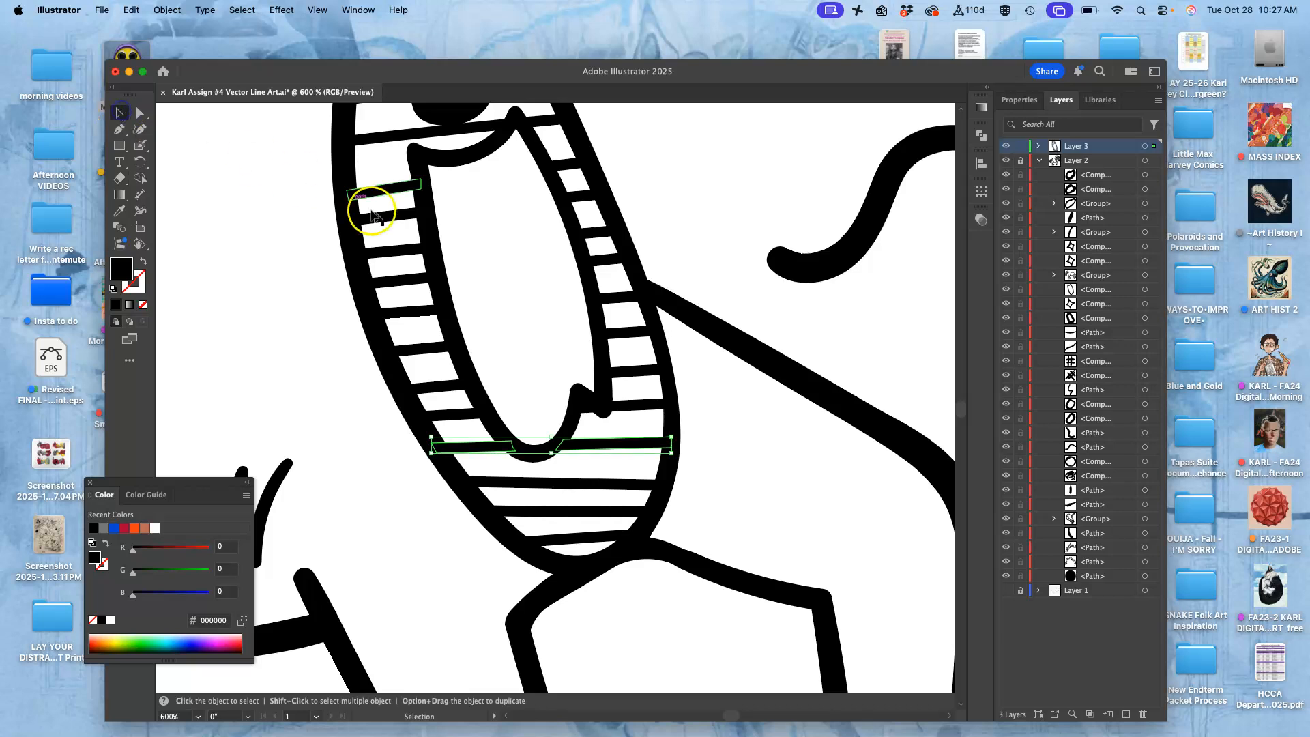
left_click(383, 197)
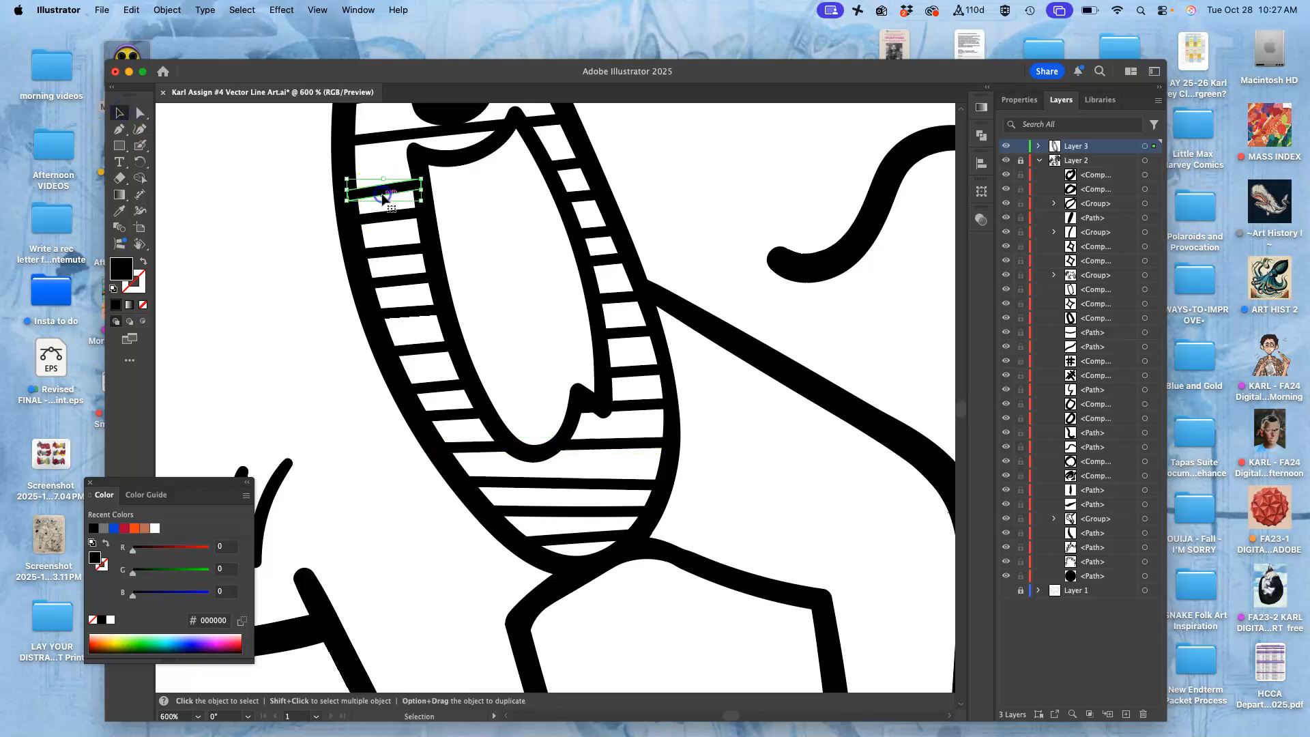
left_click(571, 169, "shift")
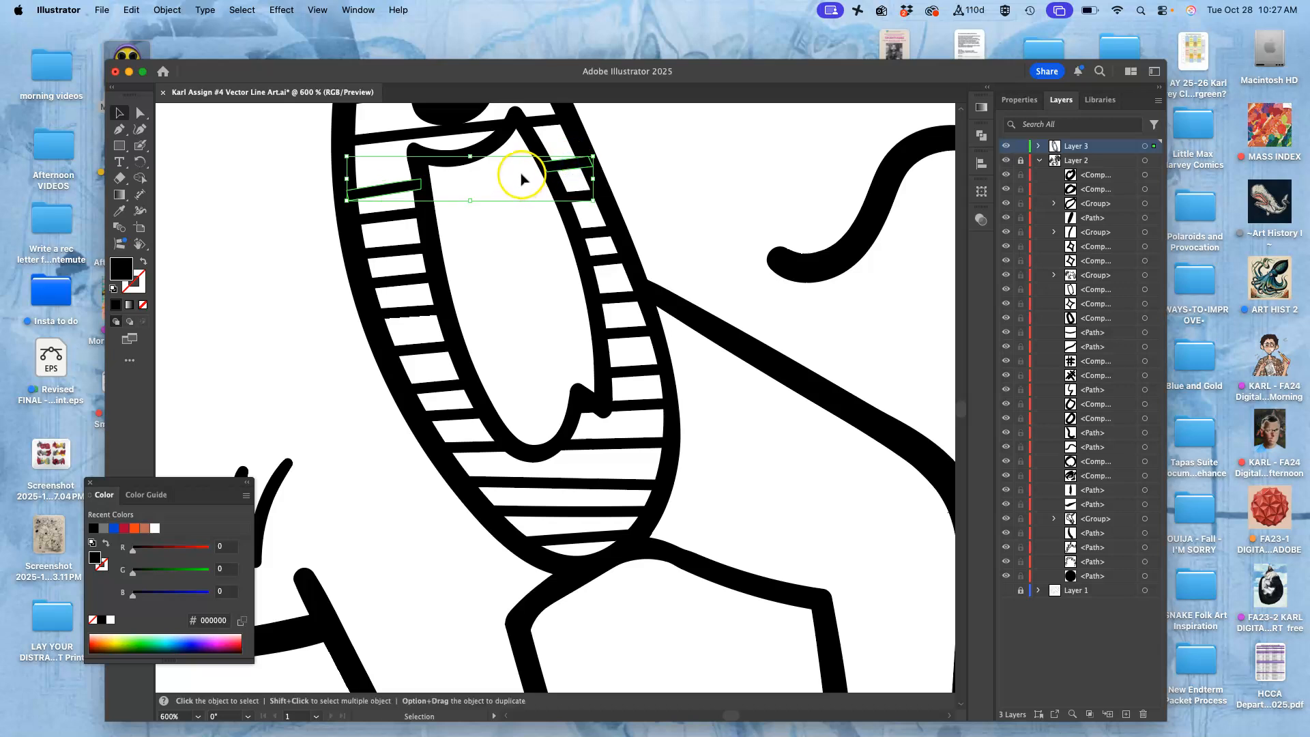
key("Up")
key("Up")
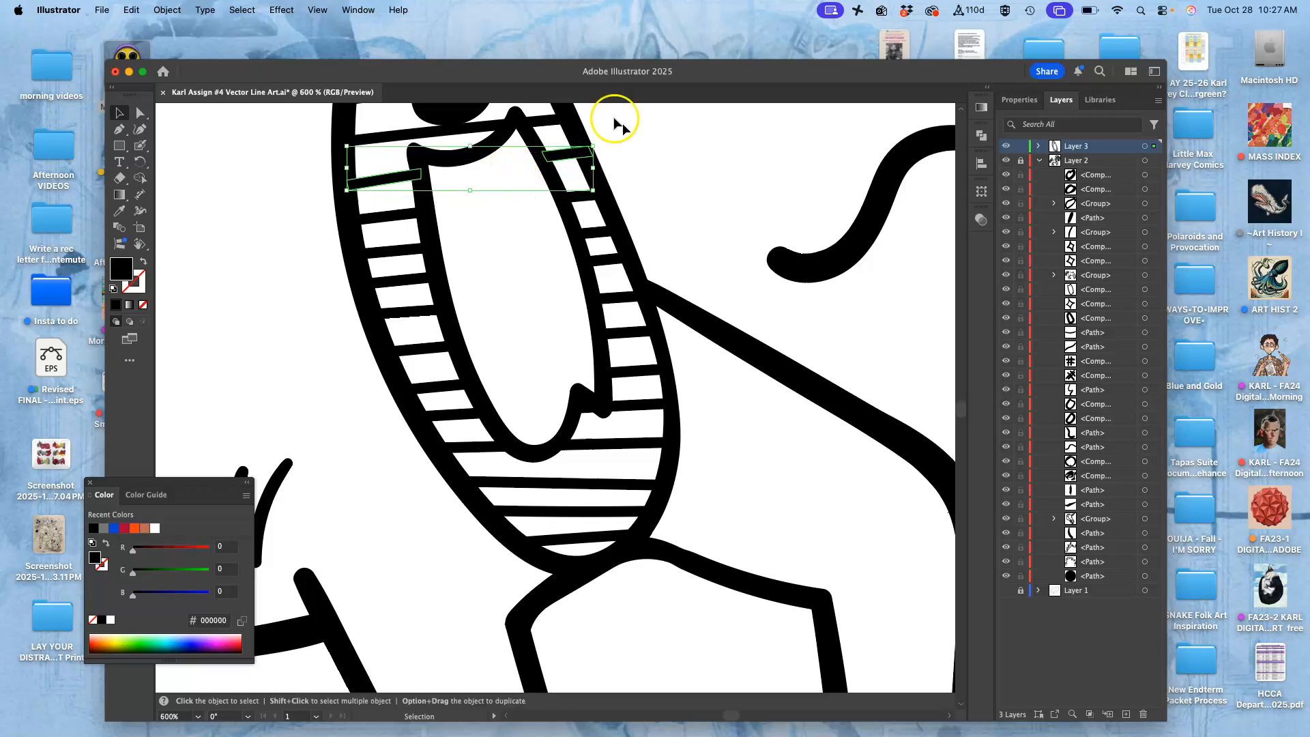
left_click(695, 183)
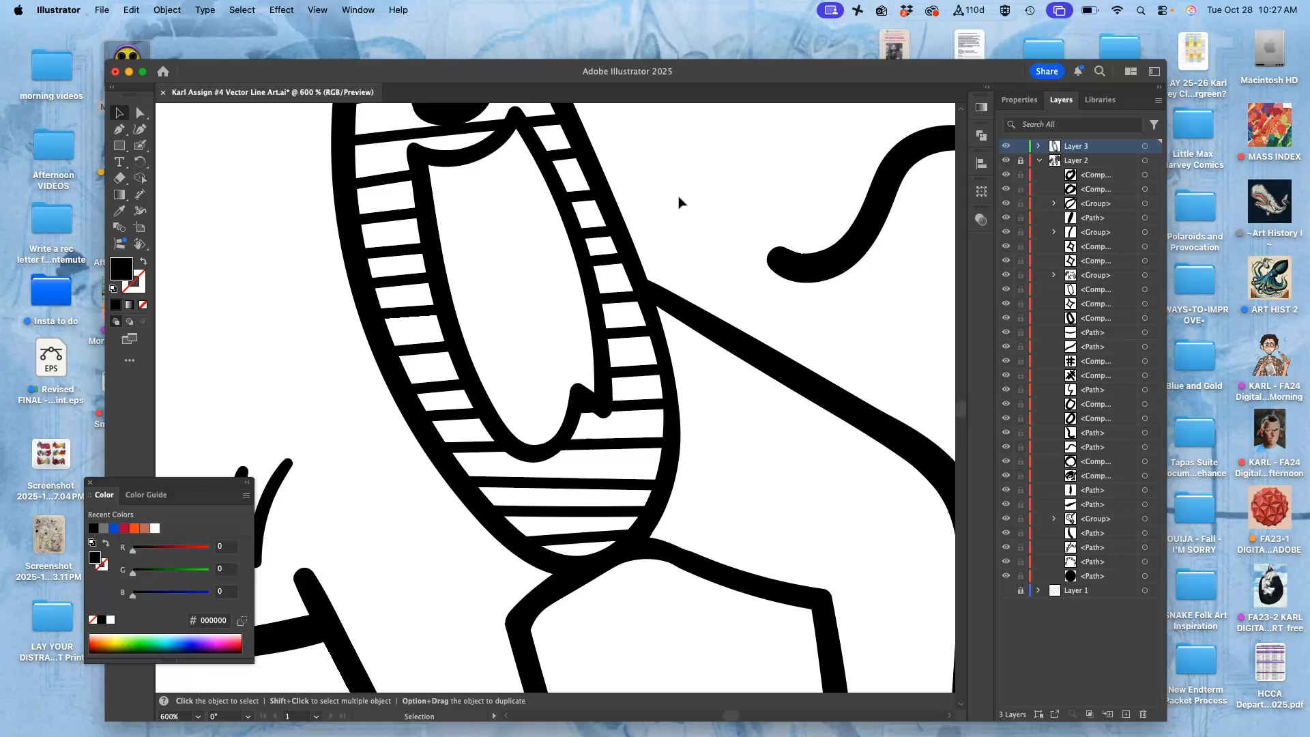
- Delete the long hatch line crossing the shoulder oval between the small inner shape and the large jagged shape's tip
key("super+minus")
key("super+minus")
key("super+minus")
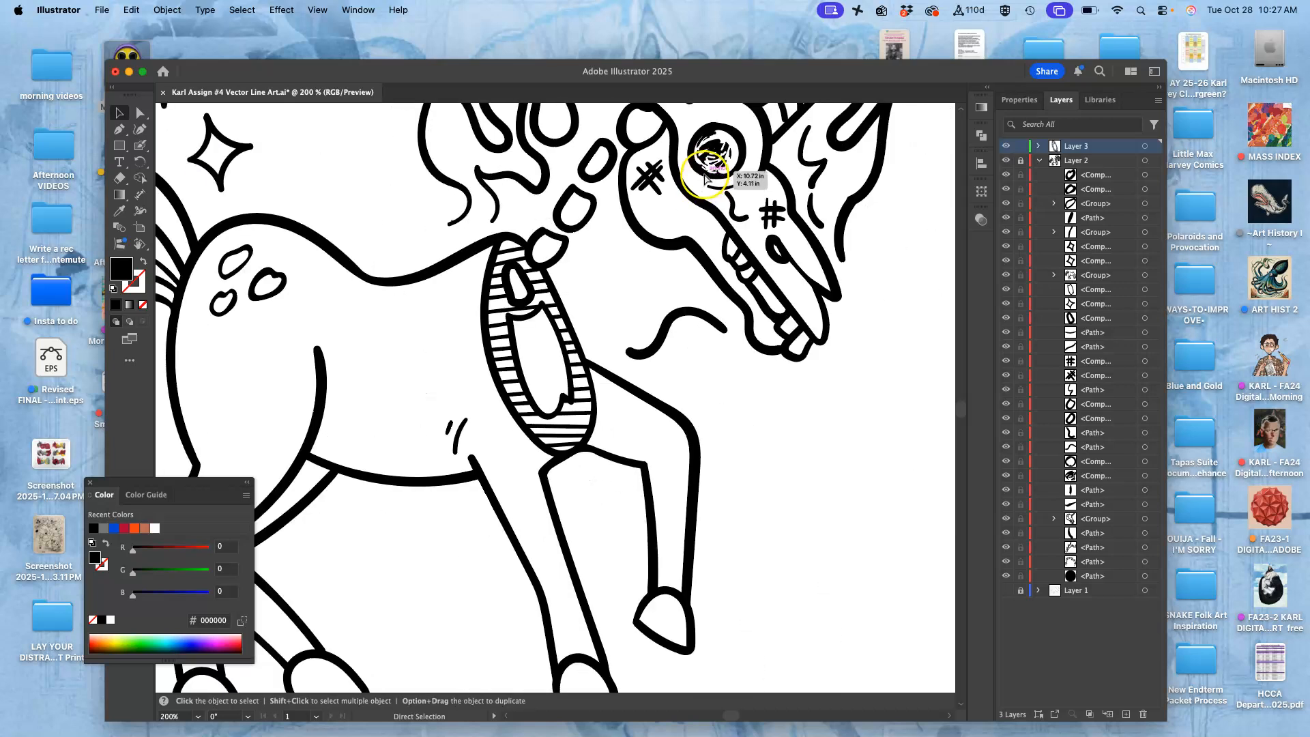
key("super+equal")
key("super+equal")
key("v")
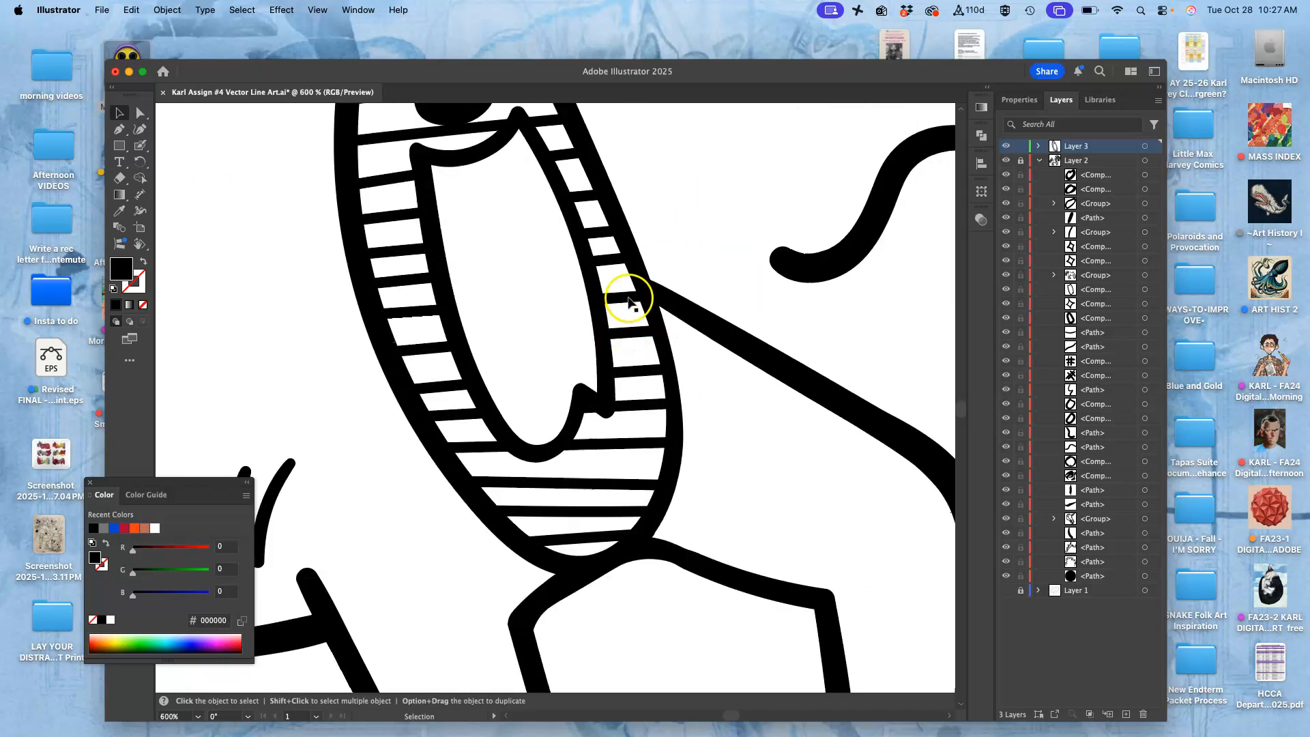
left_click(556, 124)
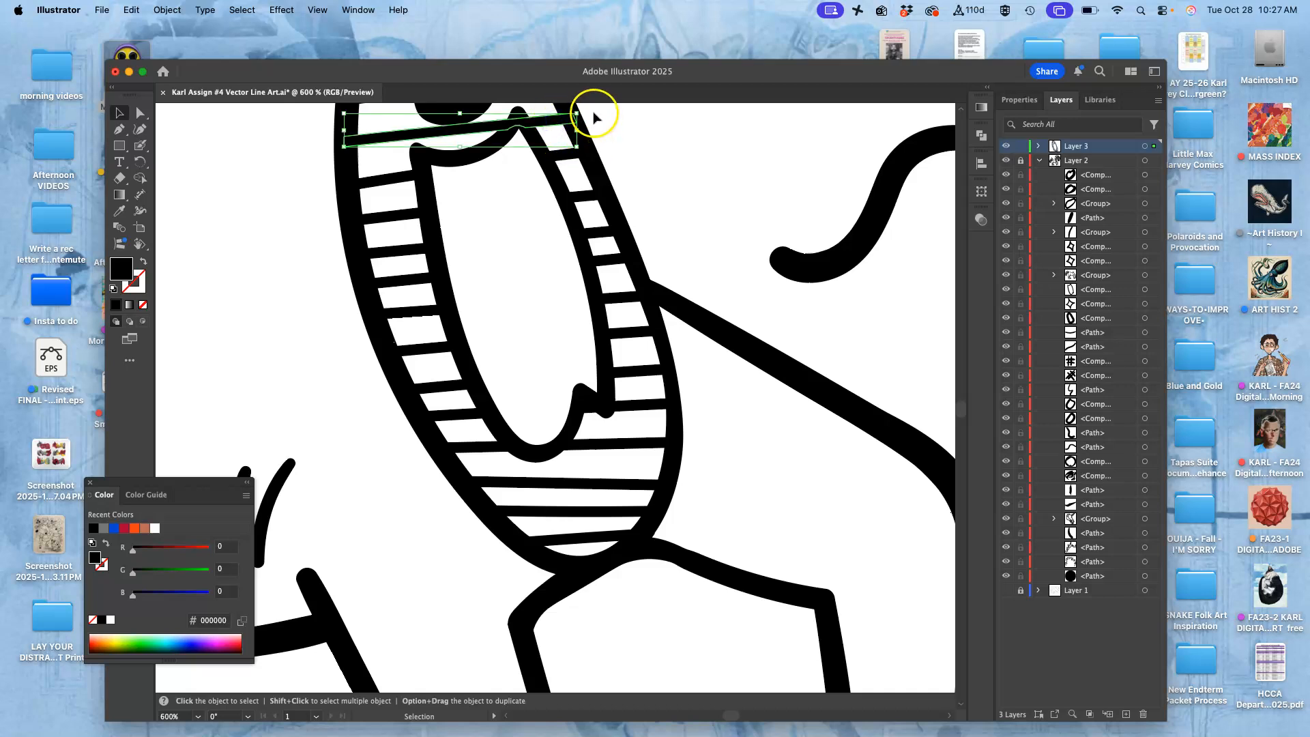
left_click(586, 118)
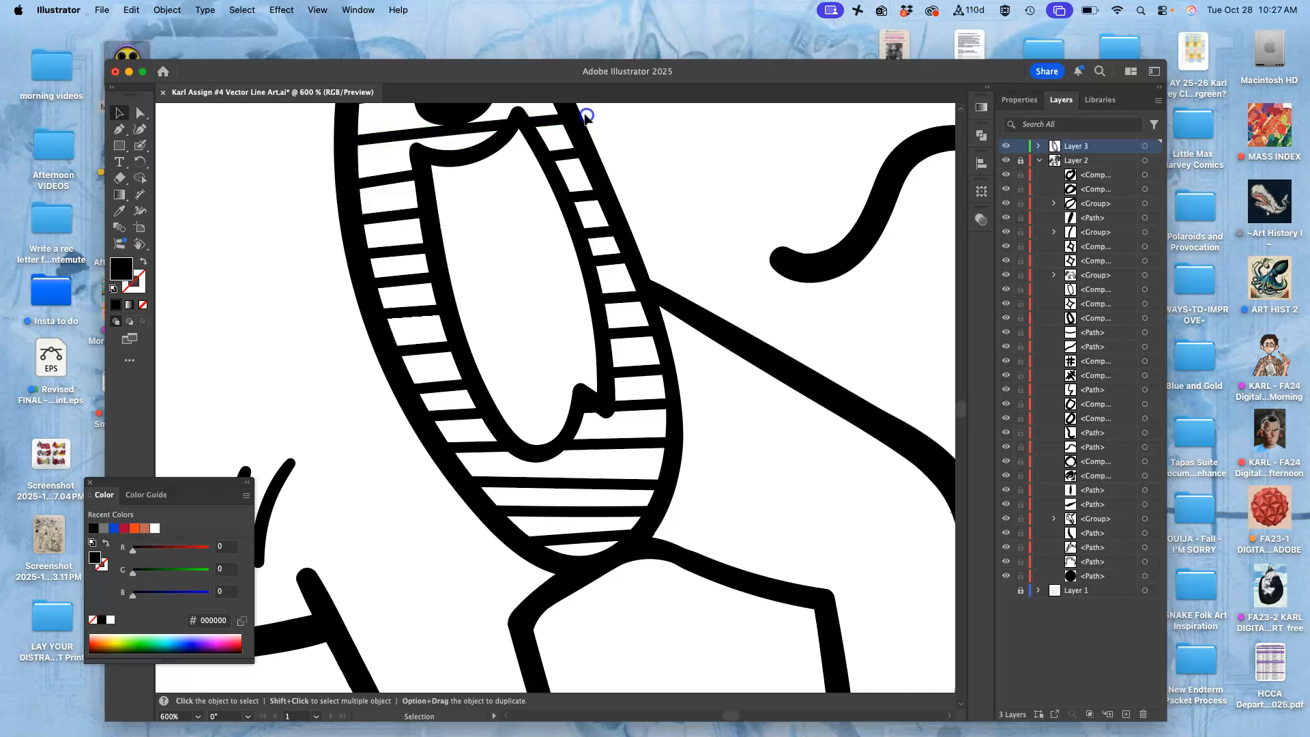
left_click(567, 123)
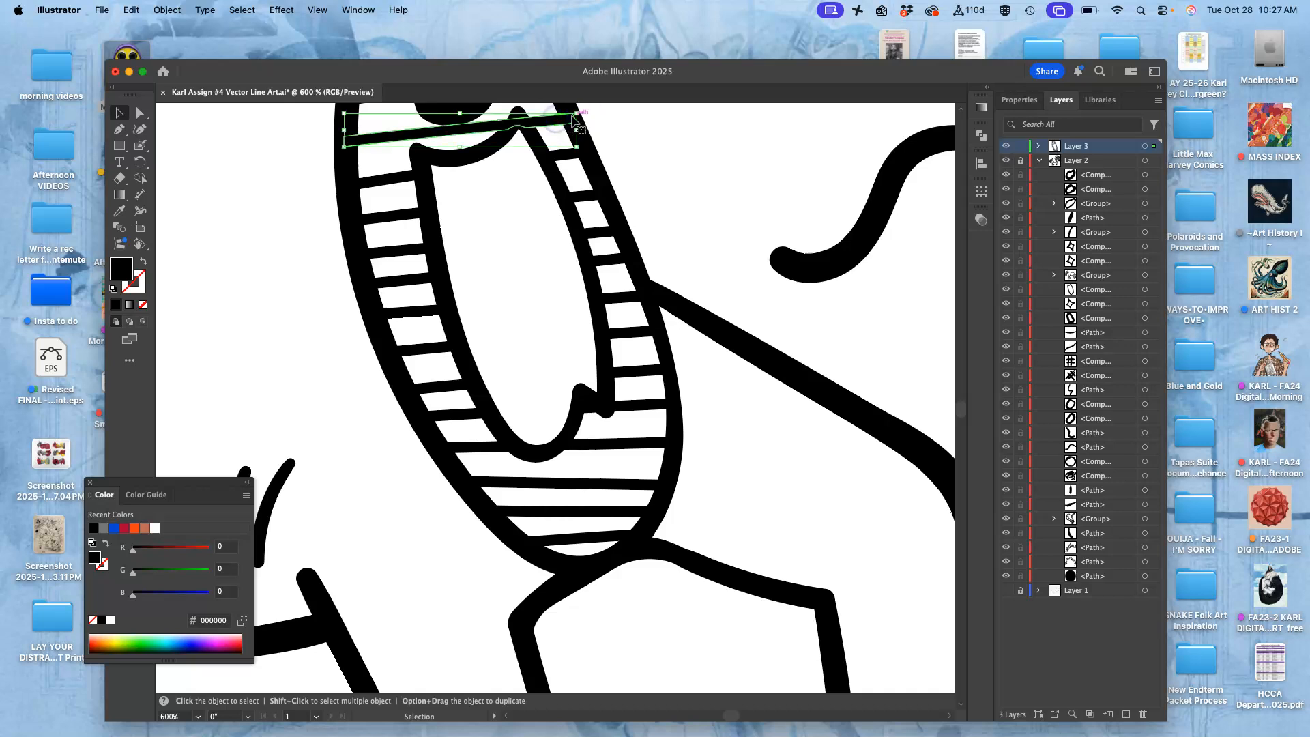
key("super+minus")
left_click_drag(636, 379, 634, 374)
key("Up")
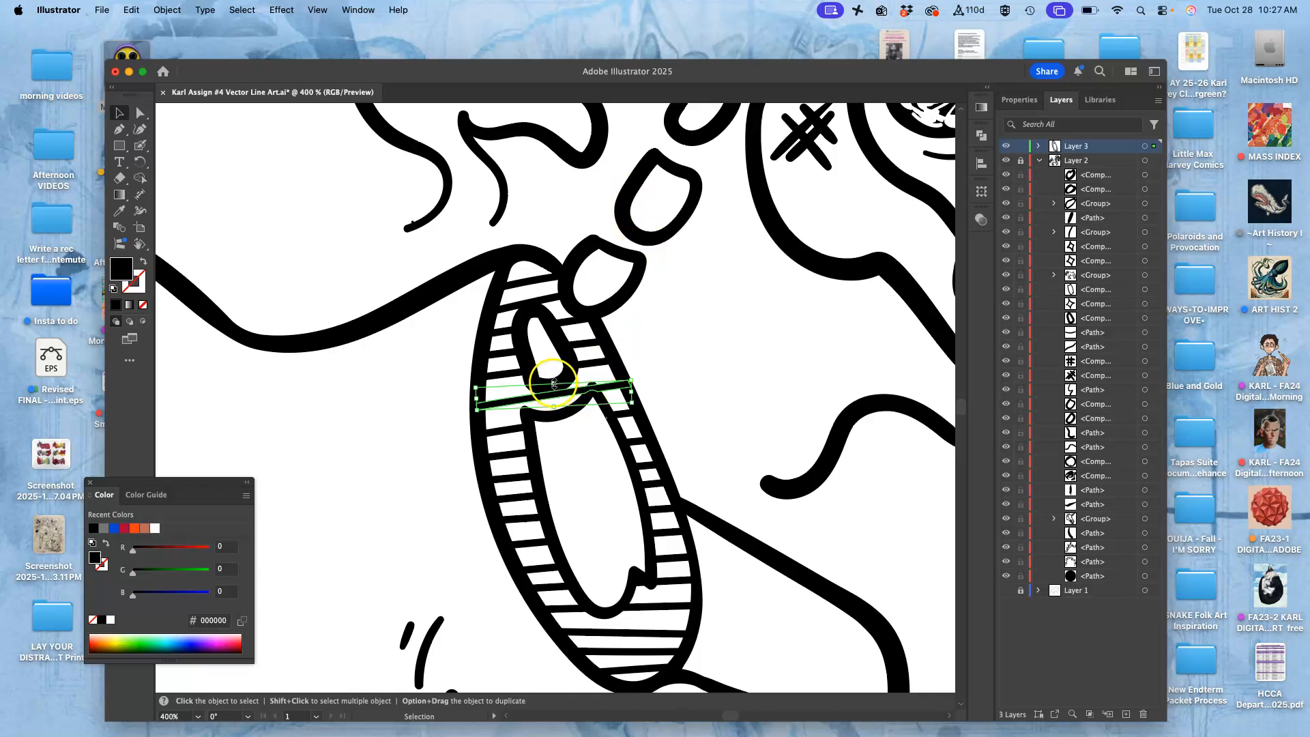
left_click_drag(553, 384, 556, 388)
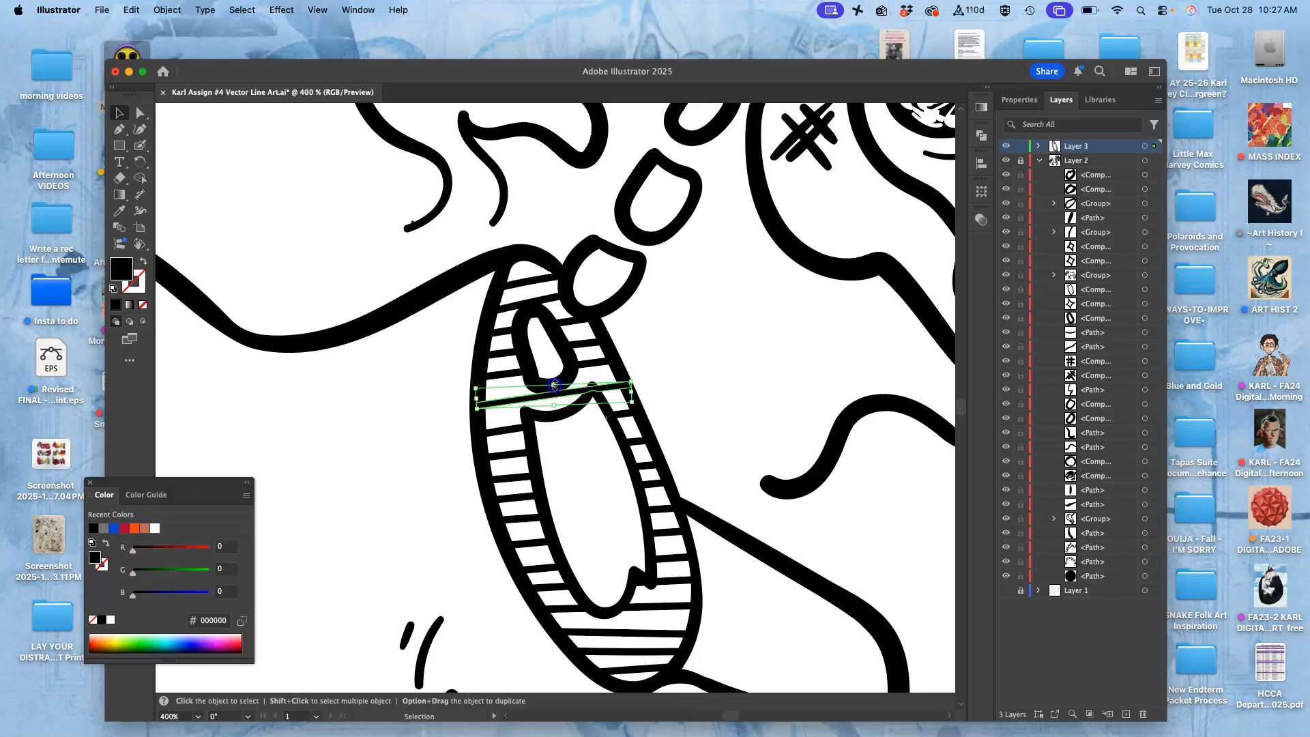
key("Delete")
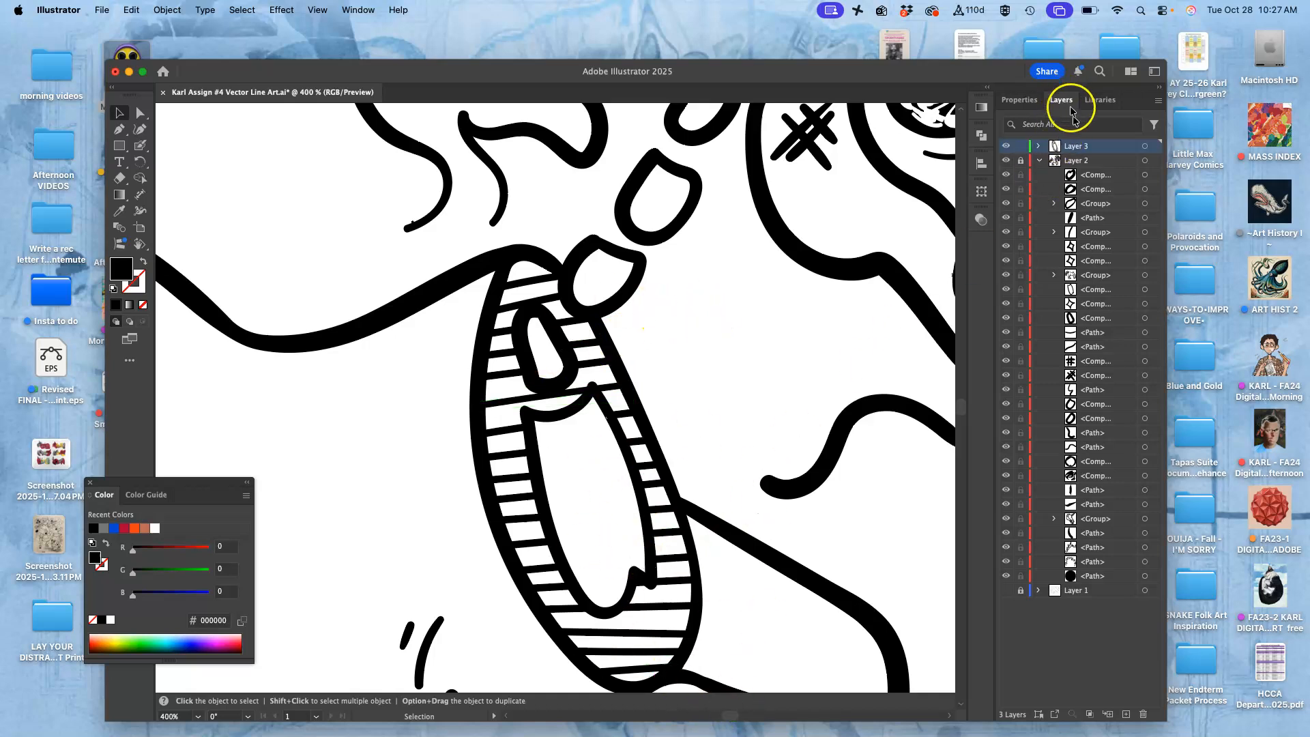
- Select all the hatch artwork on Layer 3
left_click(1144, 146)
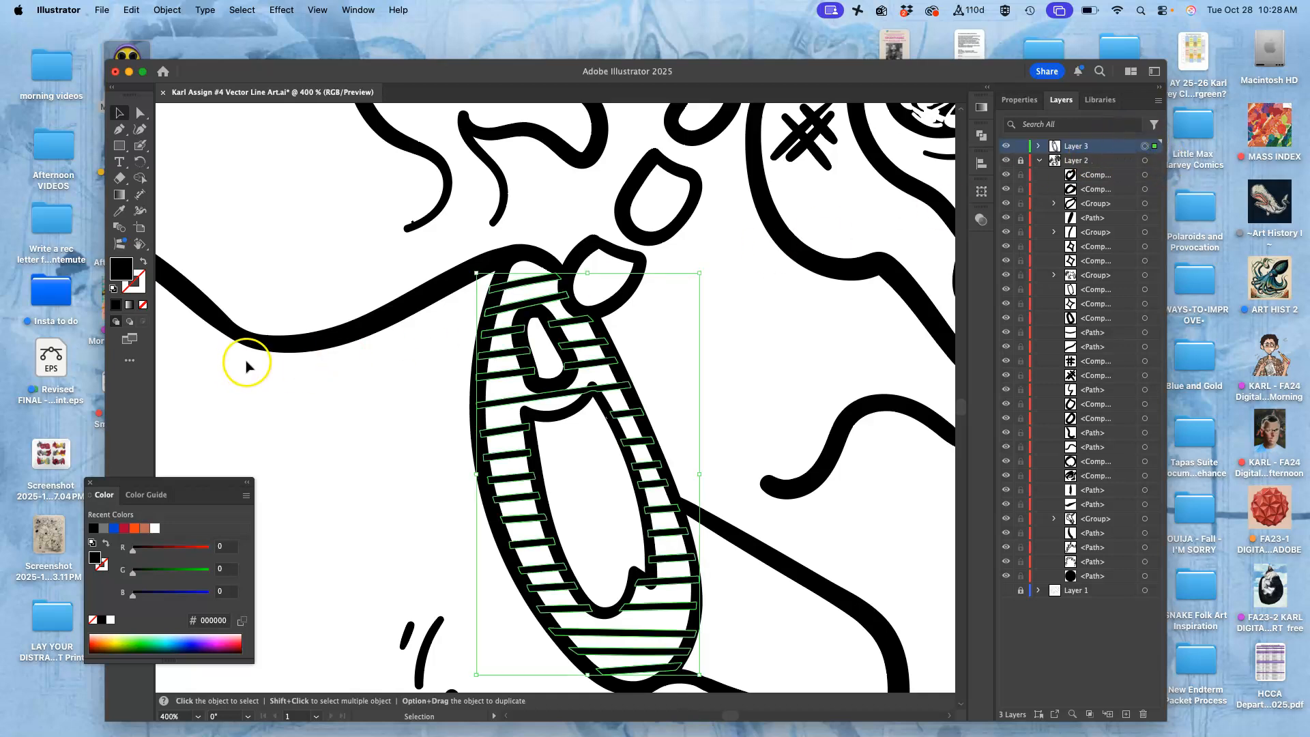